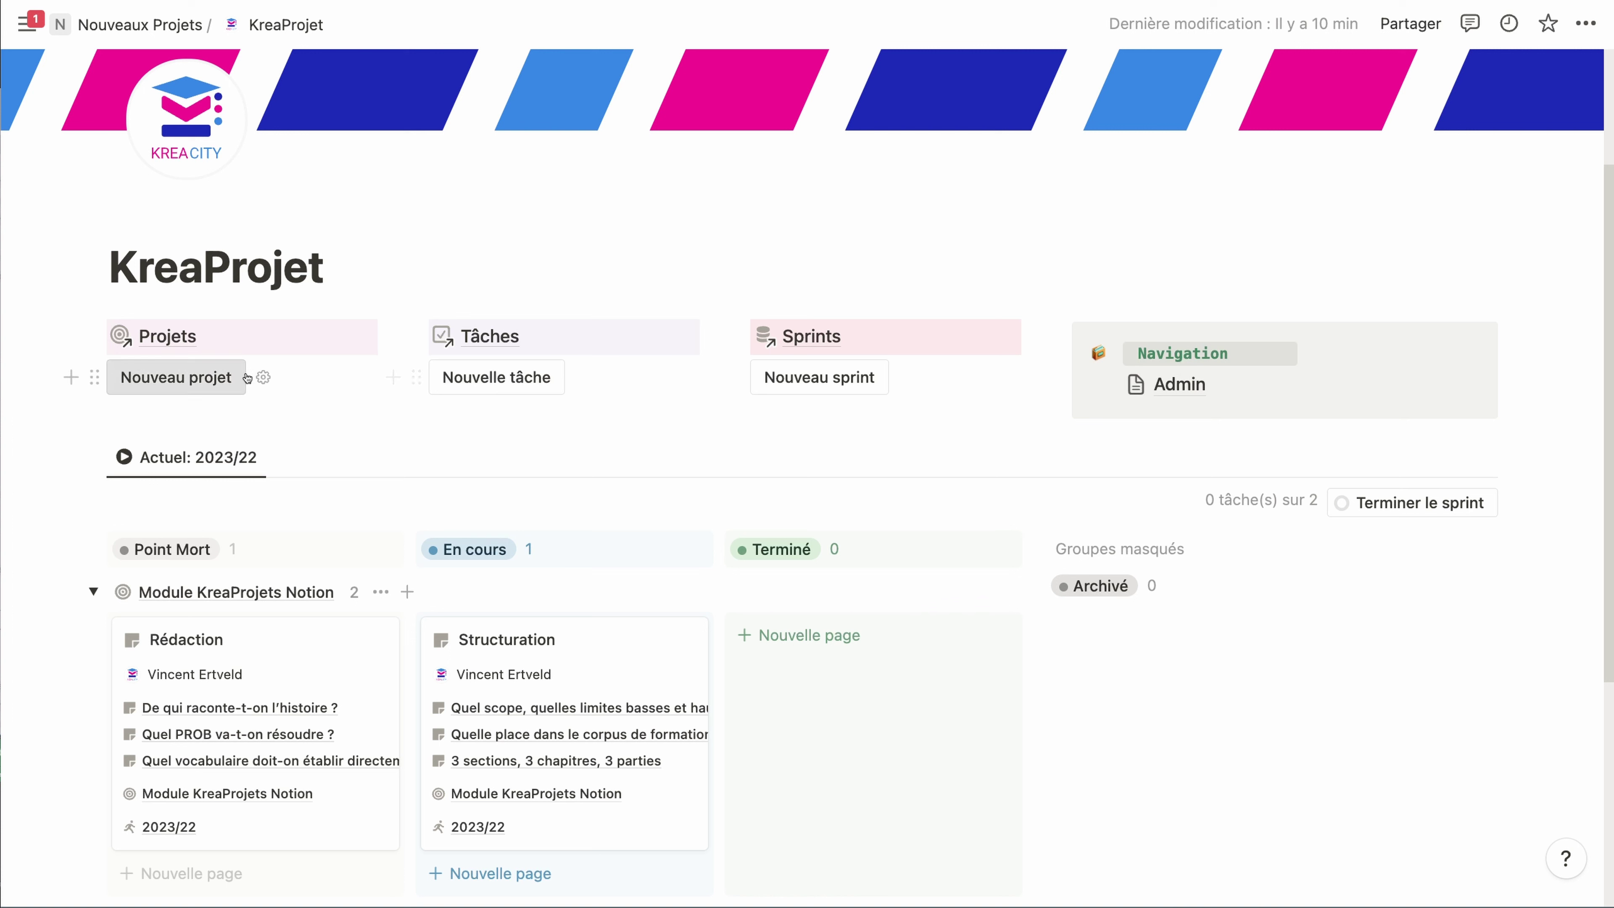
Step: Examine the configured actions of the Nouveau projet, Nouvelle tâche and Nouveau sprint buttons on the KreaProjet page
click(264, 377)
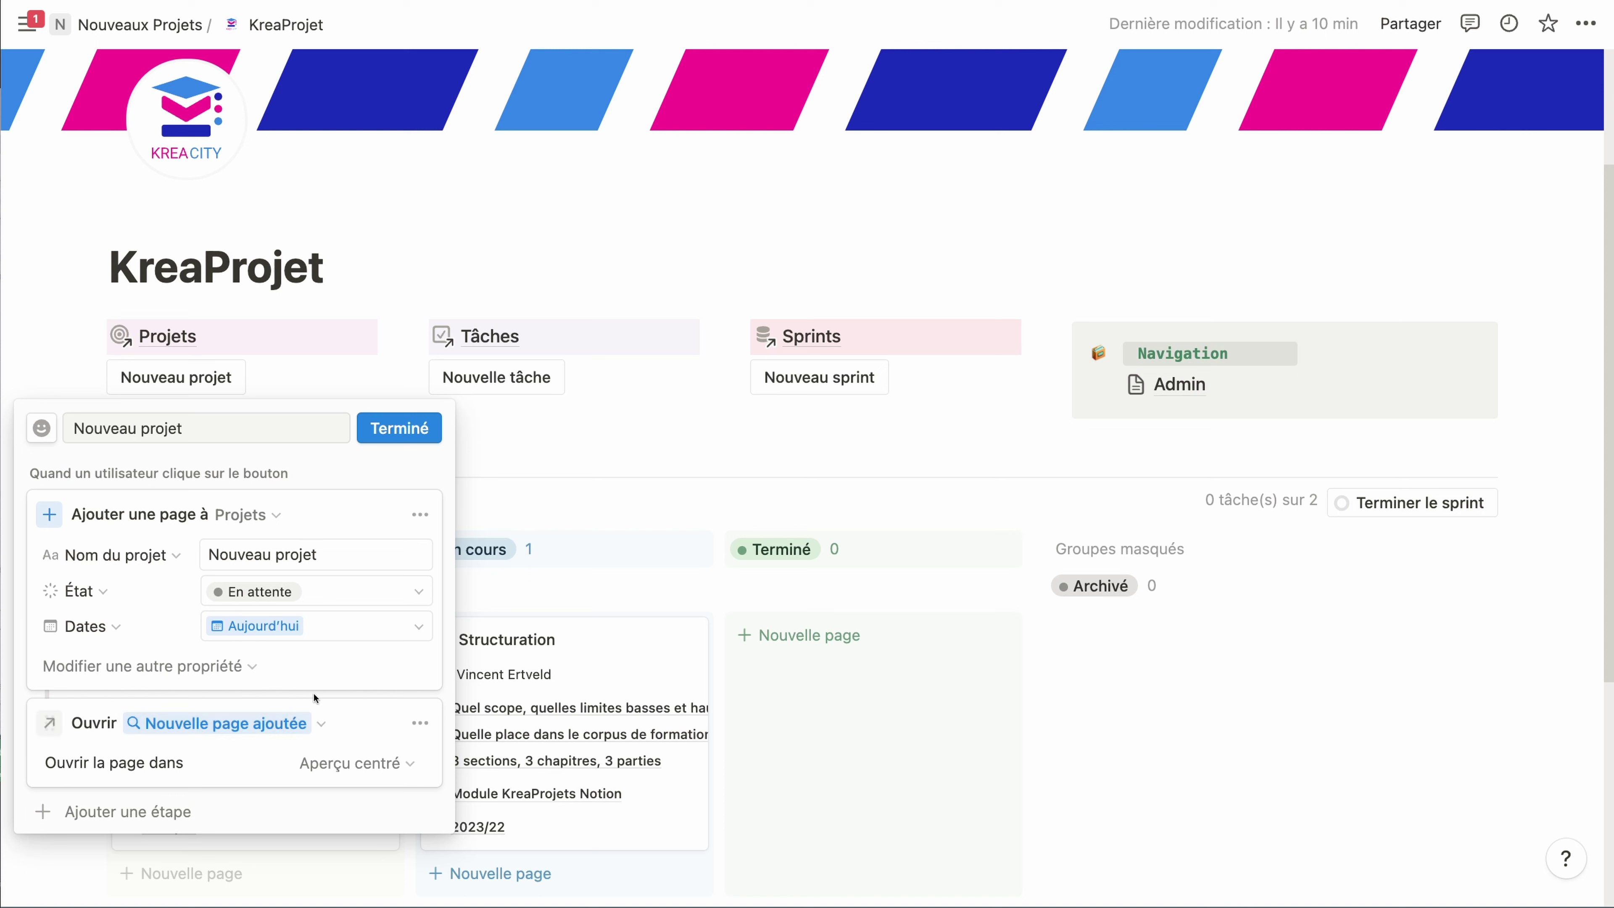
click(402, 439)
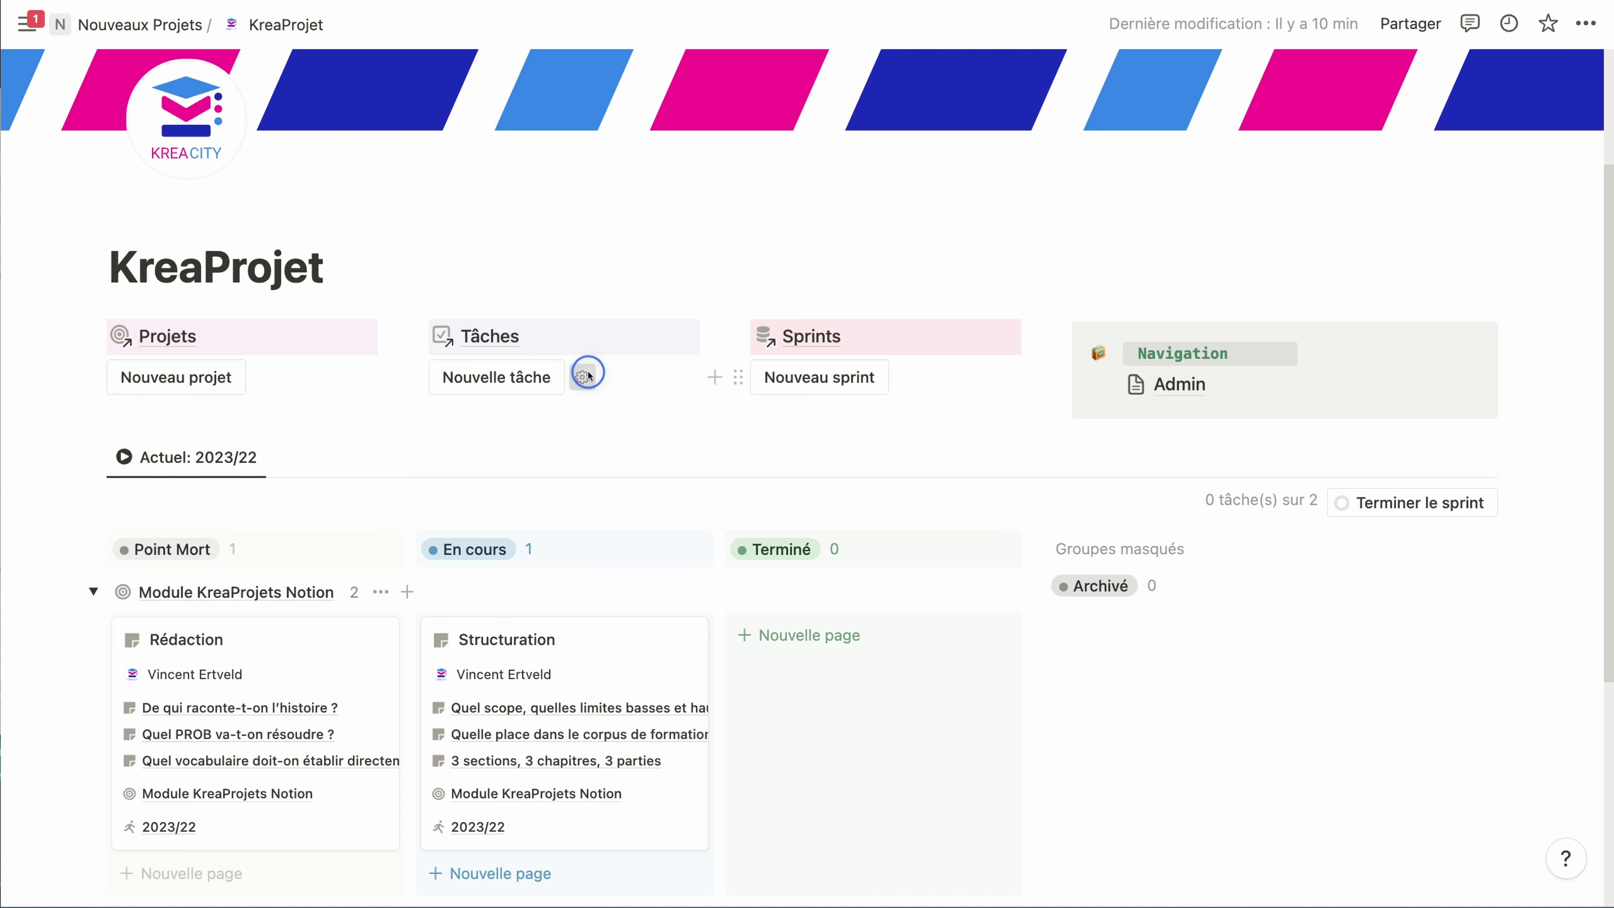
click(585, 375)
click(766, 447)
click(907, 377)
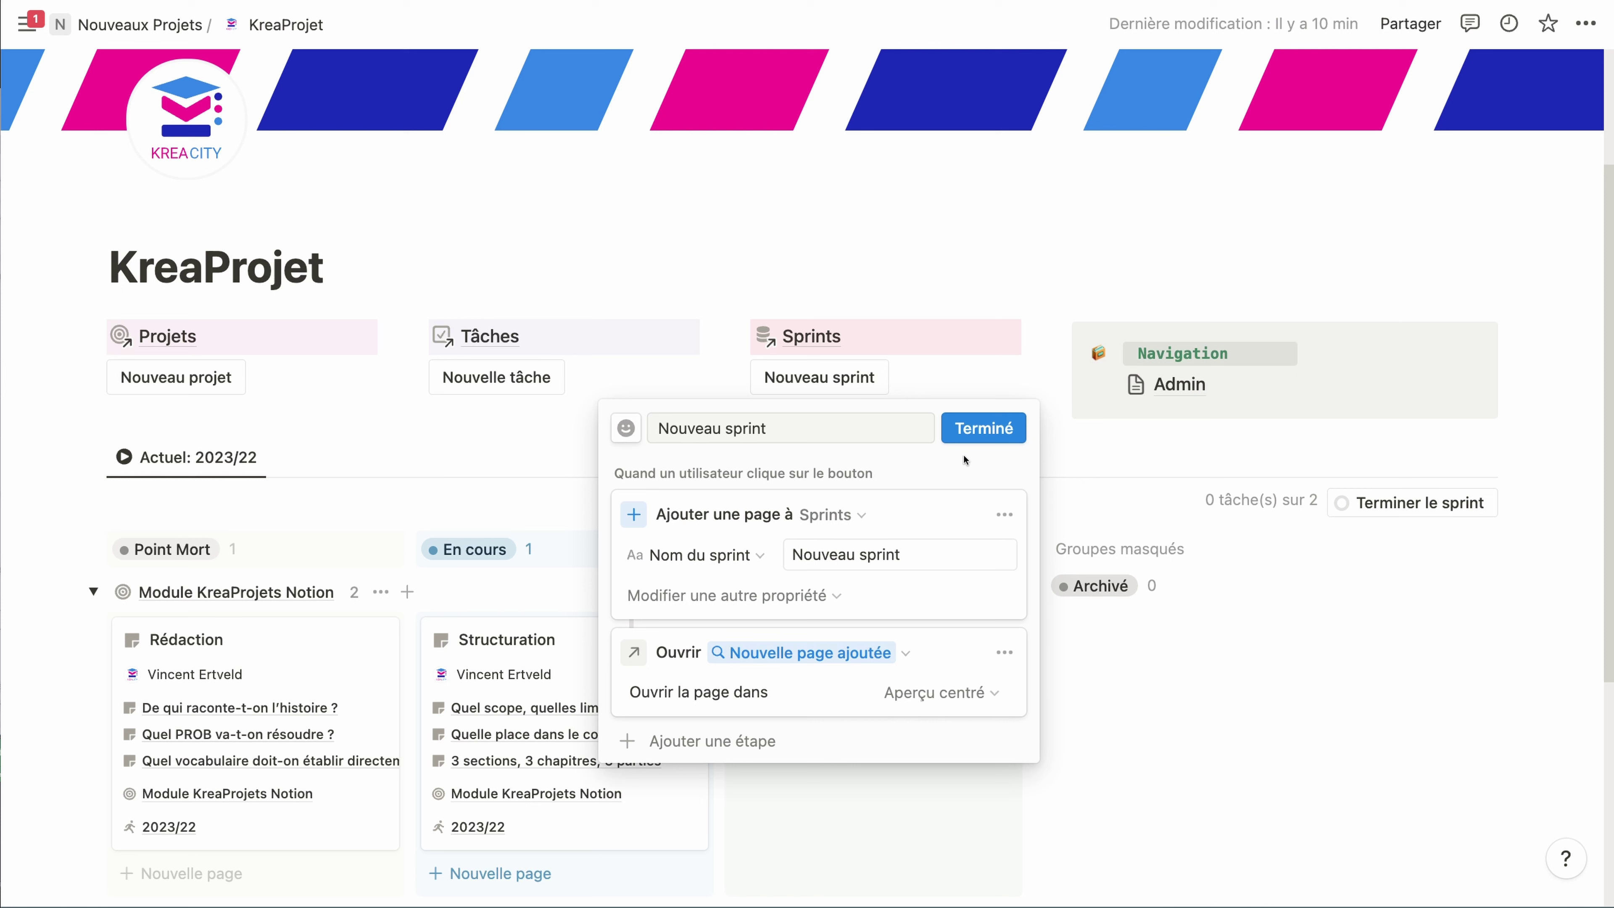
click(1084, 452)
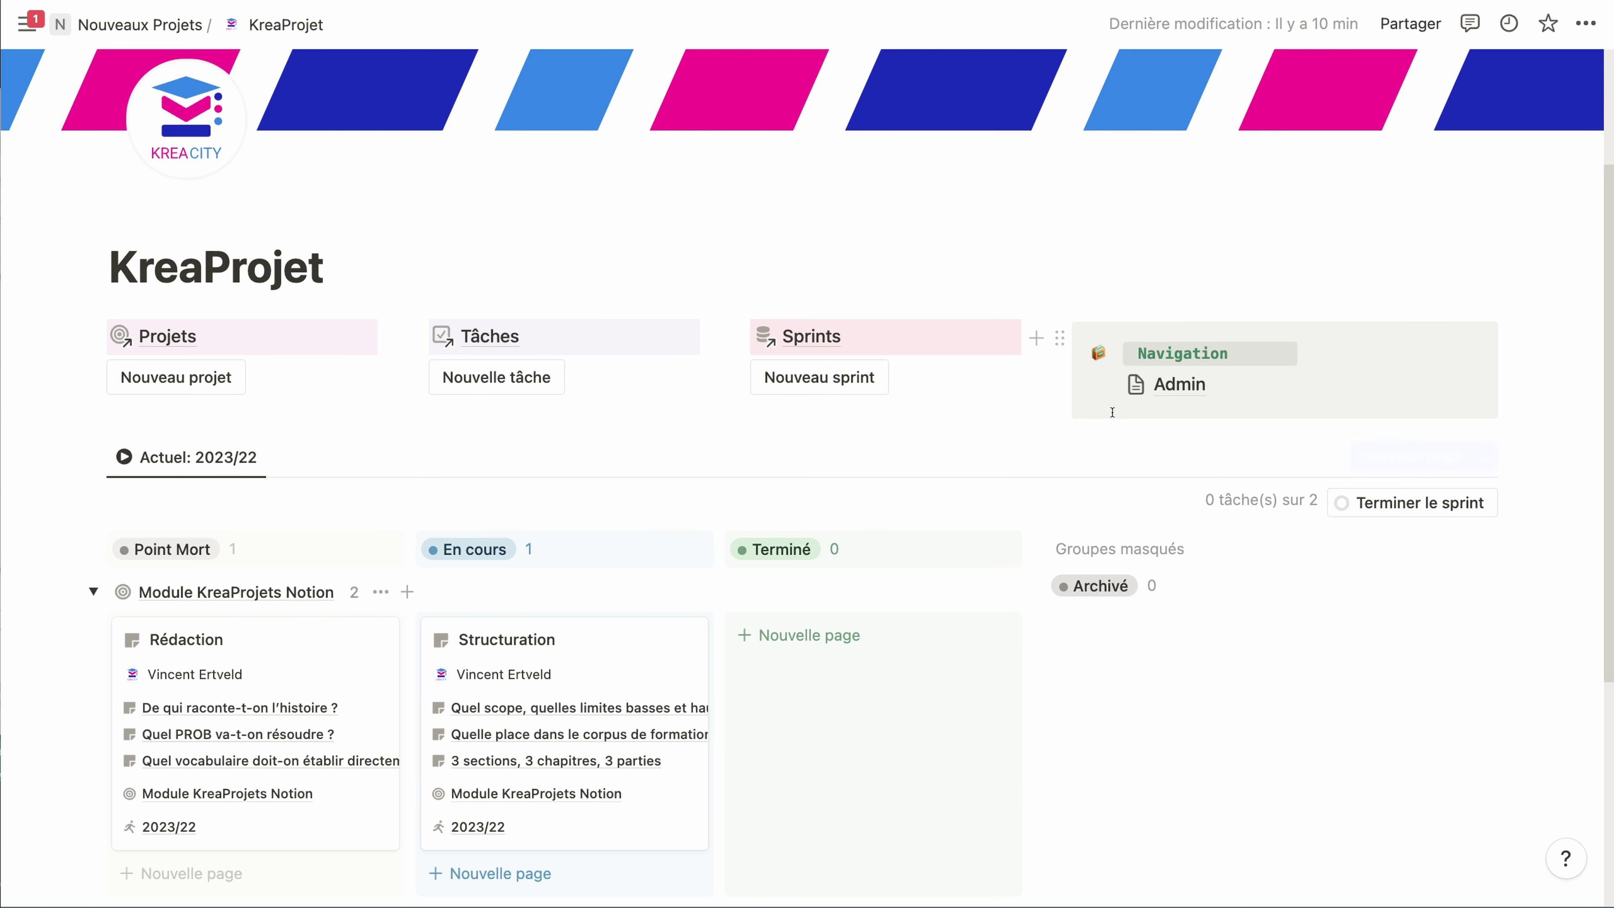
Step: View the databases stored on the Admin page and return to the KreaProjet page
click(1185, 385)
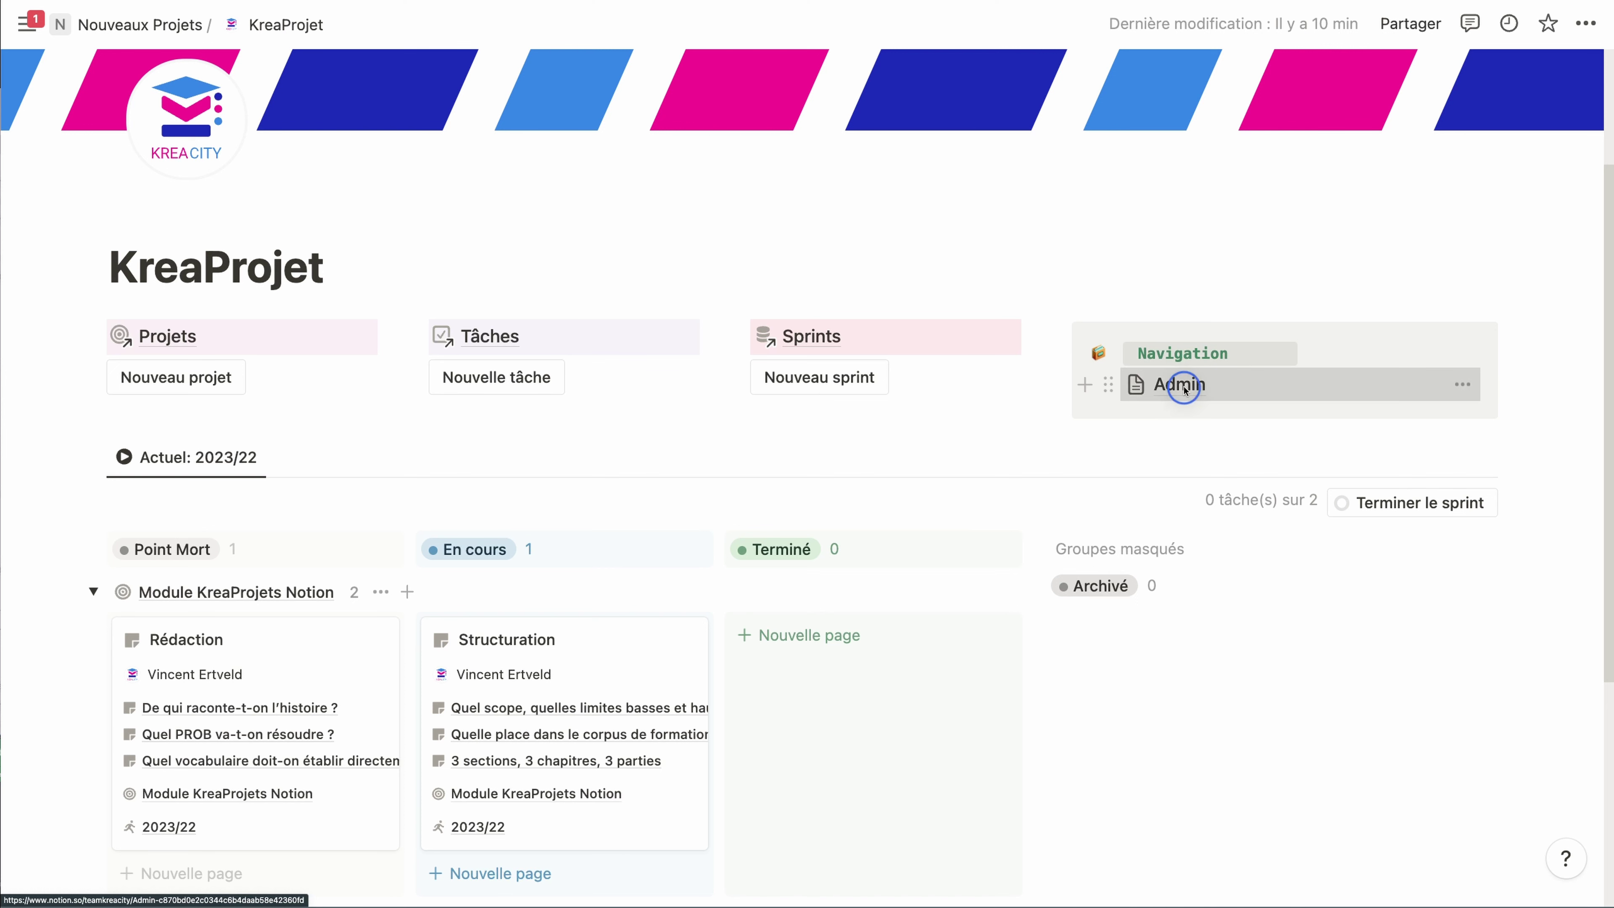
click(1185, 388)
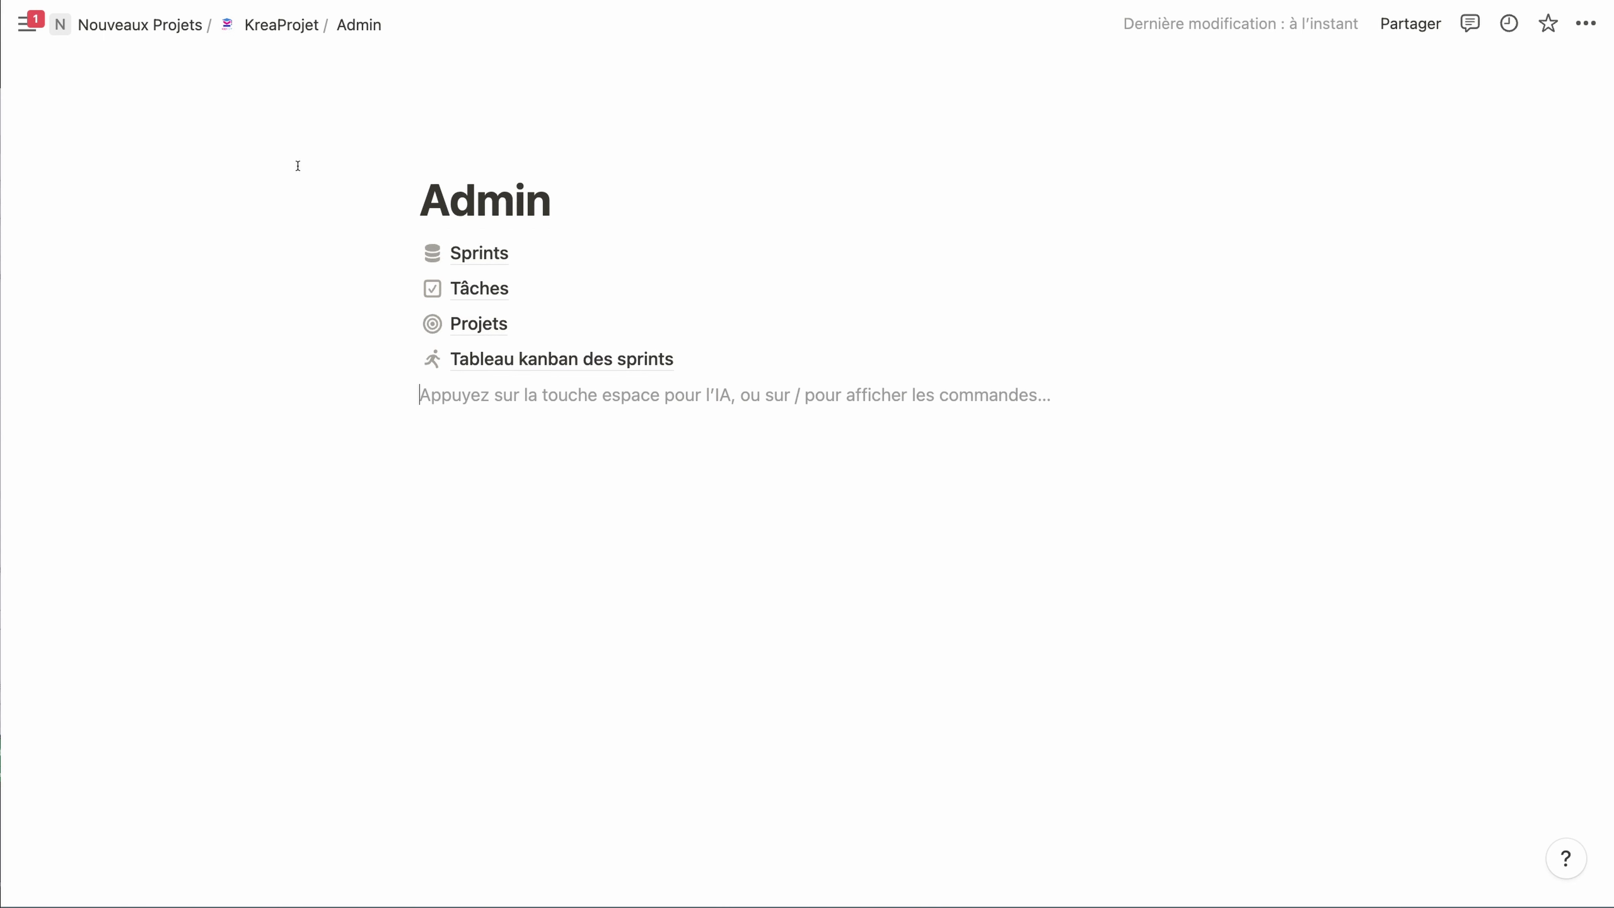
click(282, 25)
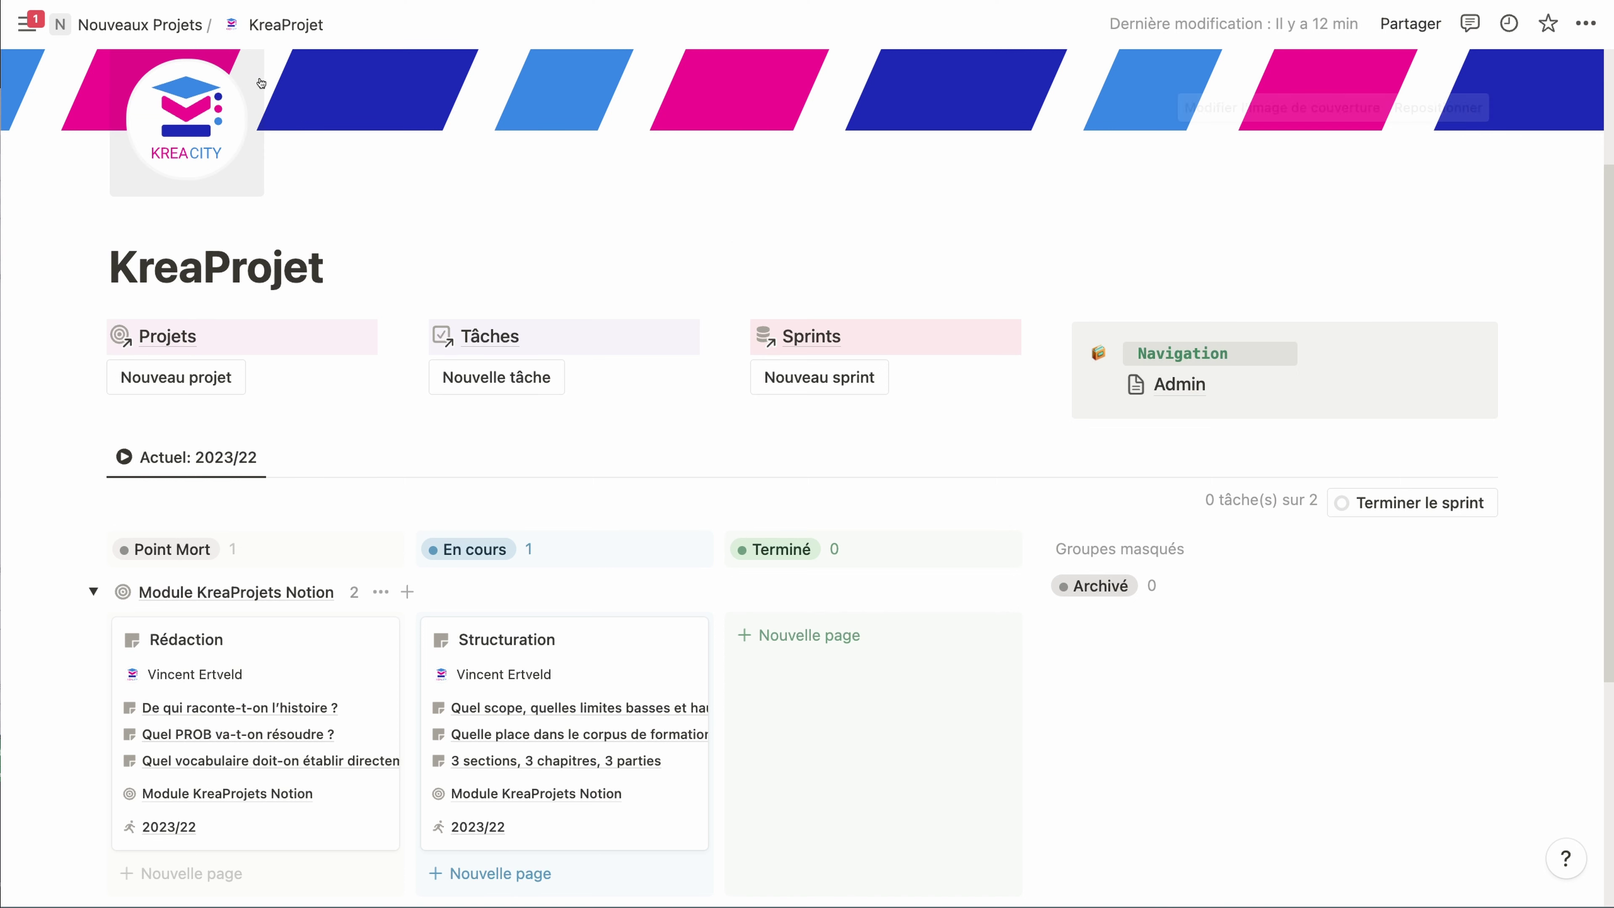
Step: Add a new page titled "KreaProjets (WIP)" to the Test Projet teamspace
mouse_move(26, 24)
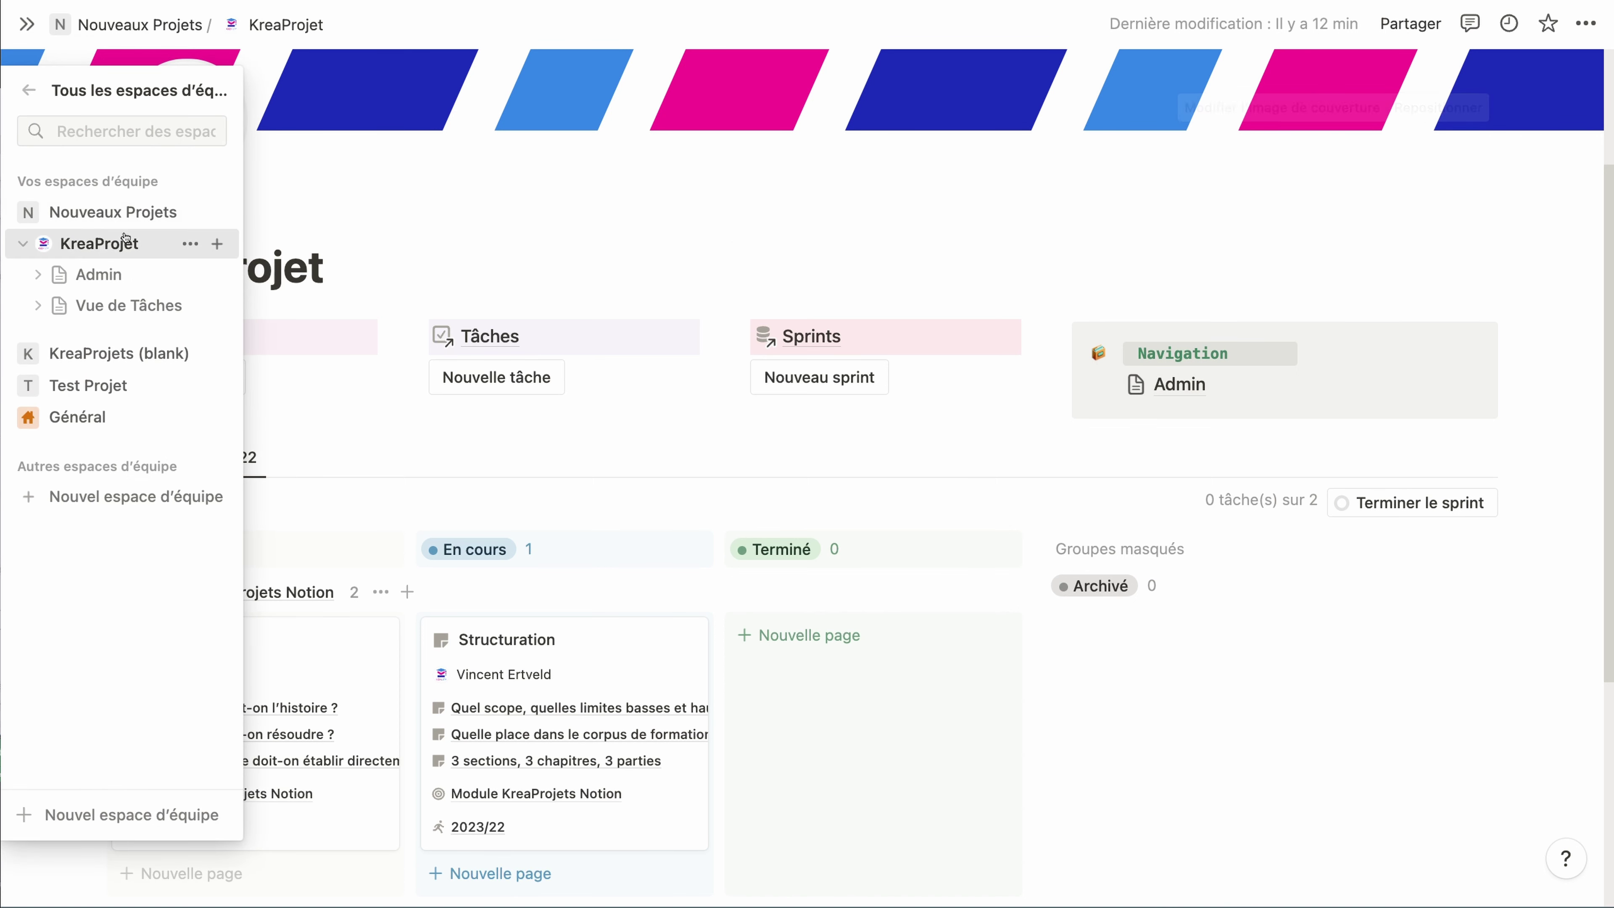
click(107, 387)
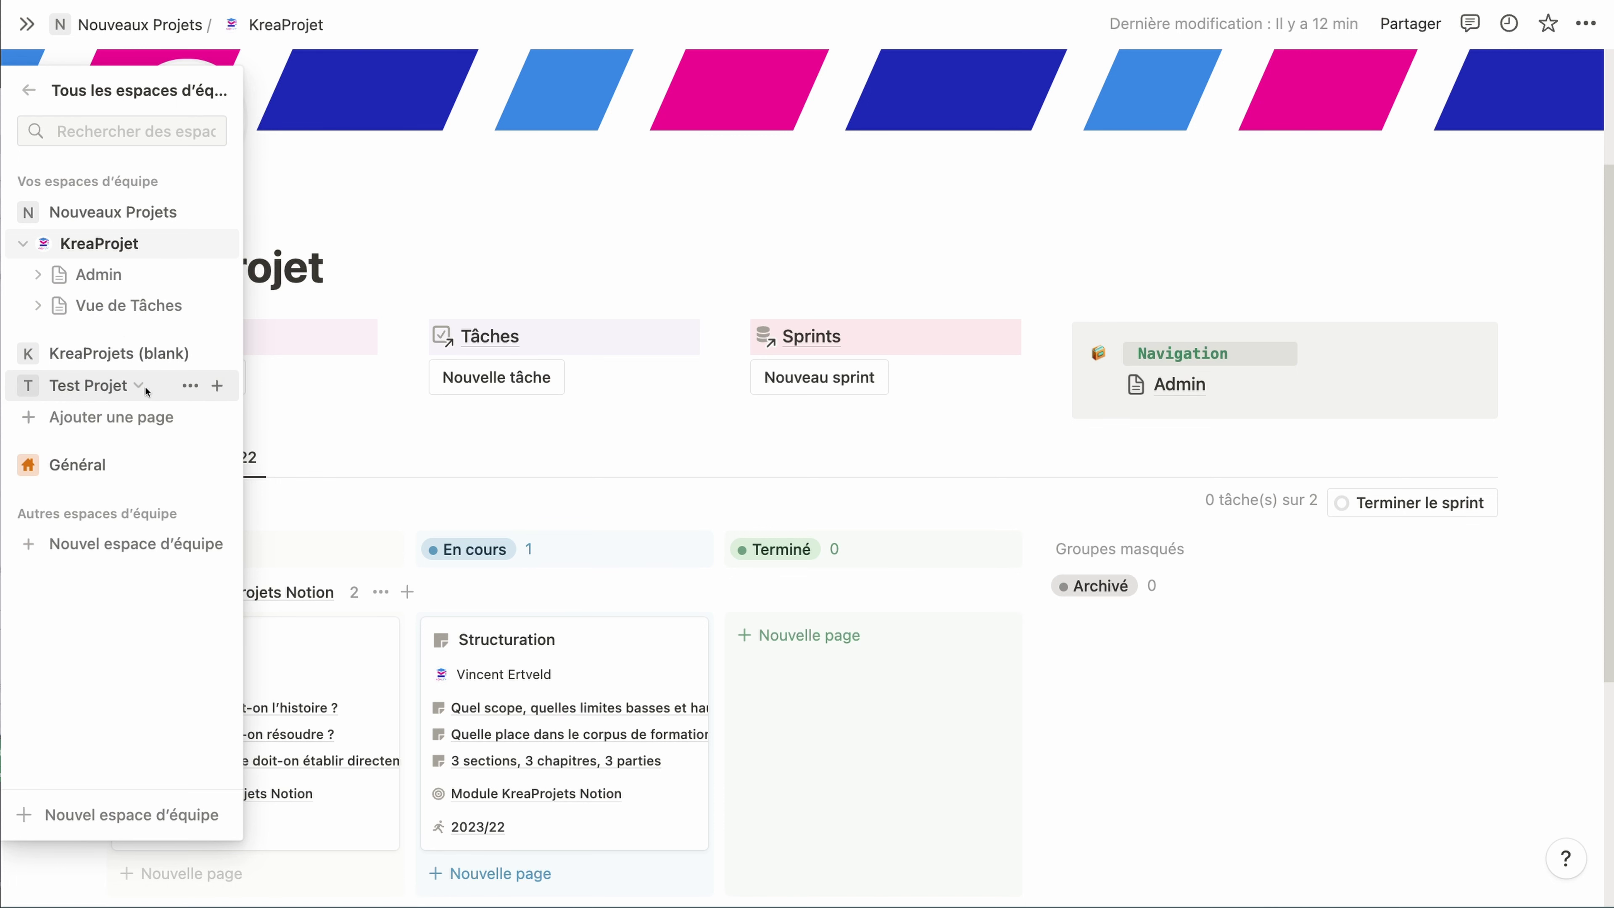
click(147, 417)
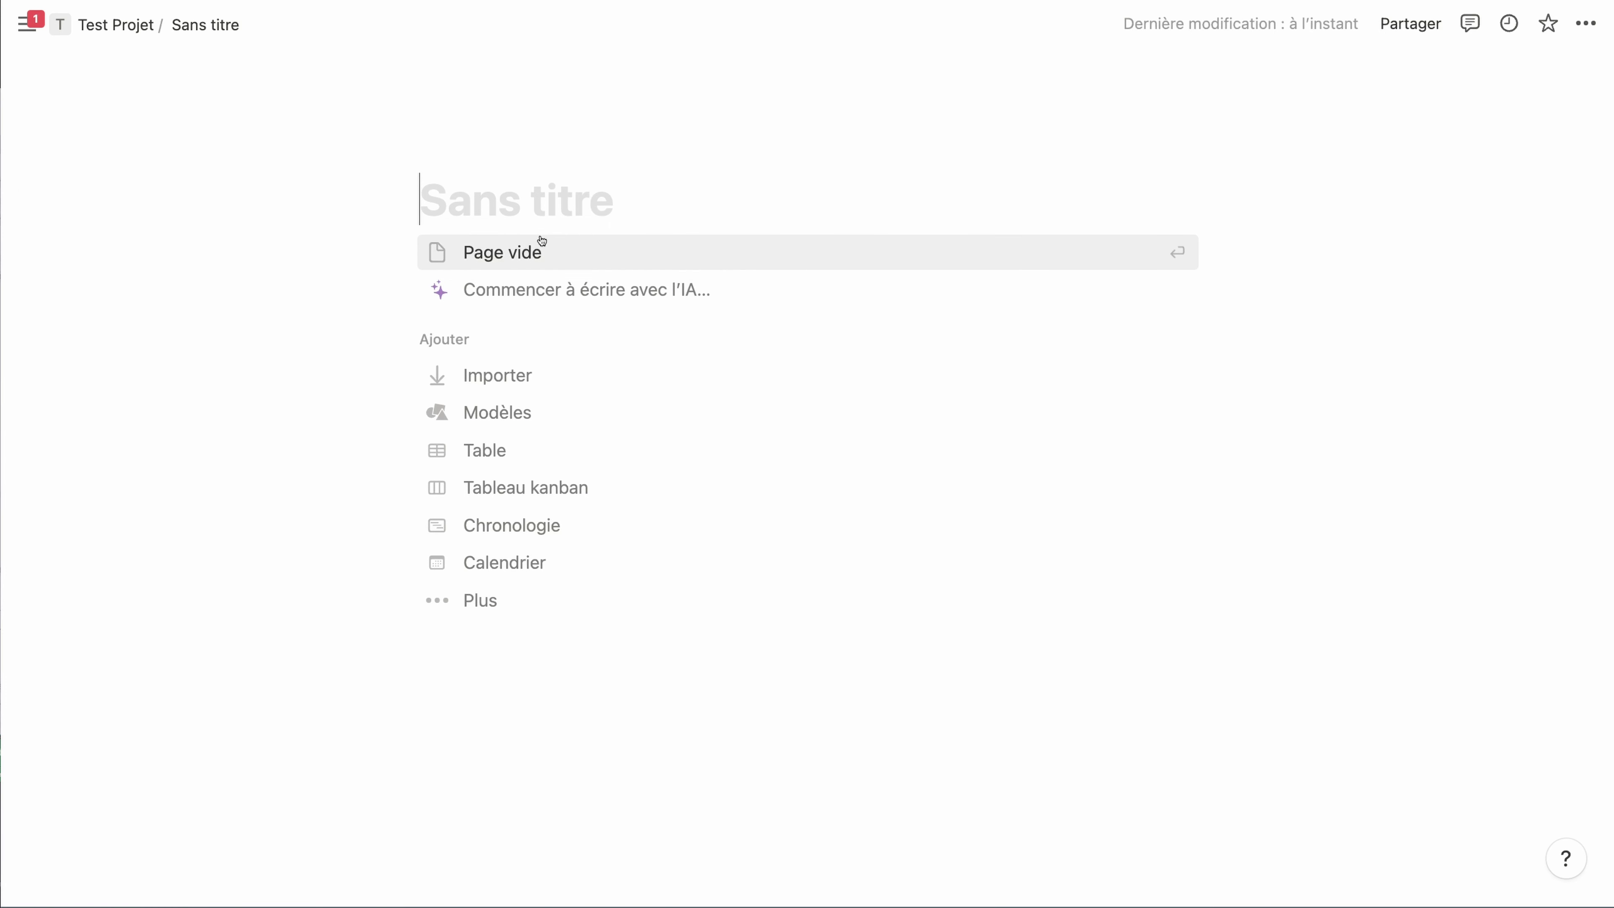
text(KreaP)
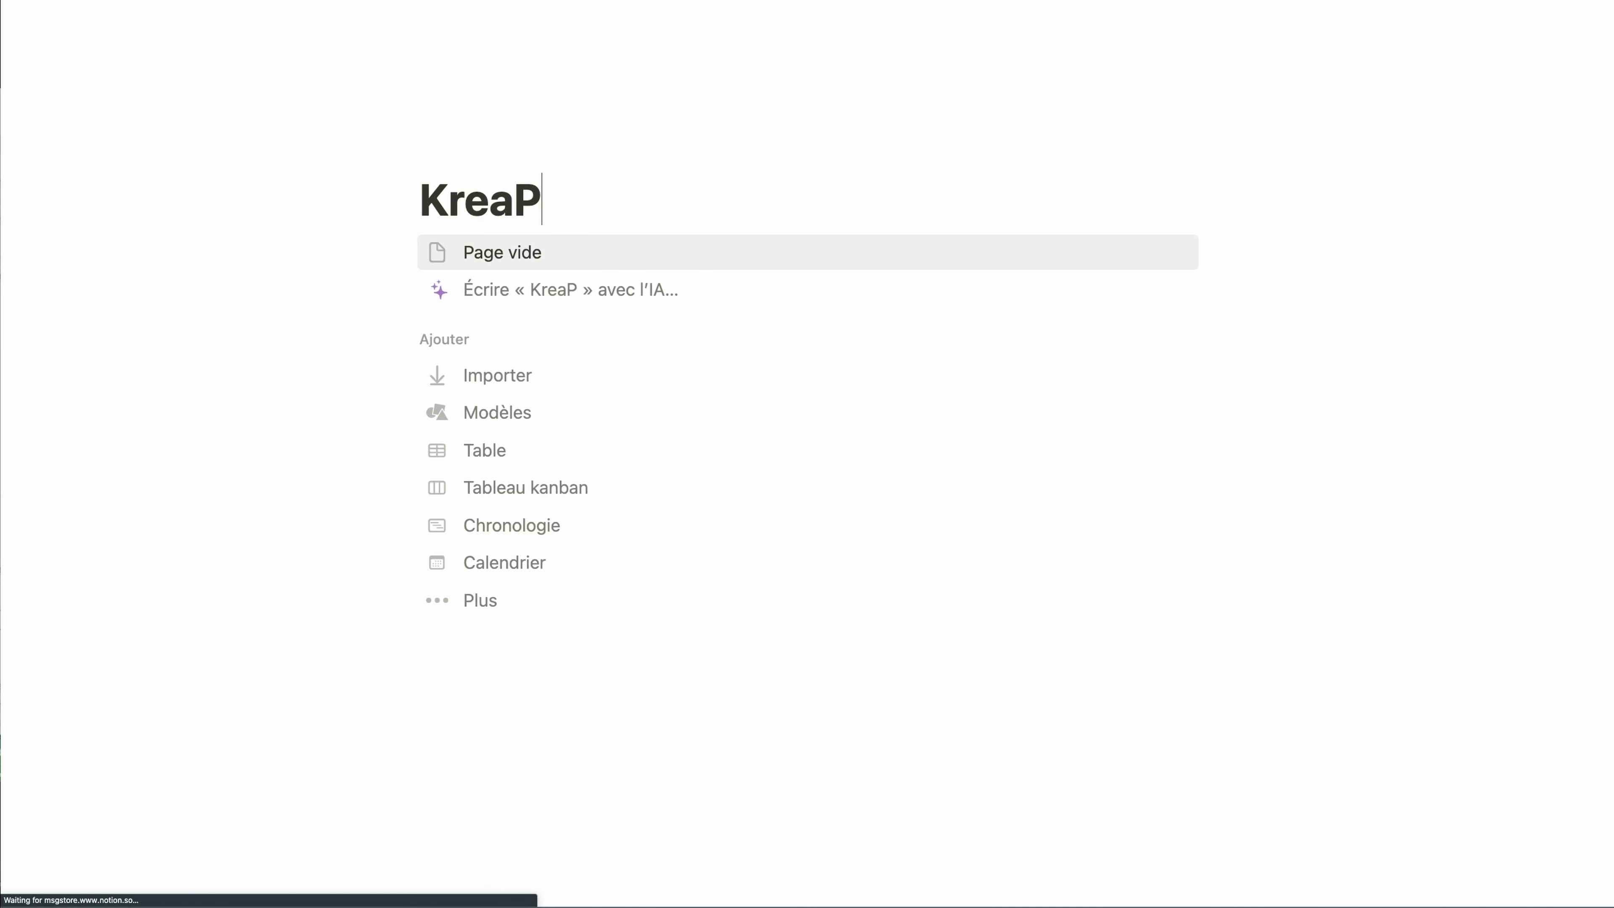
text(rojets ()
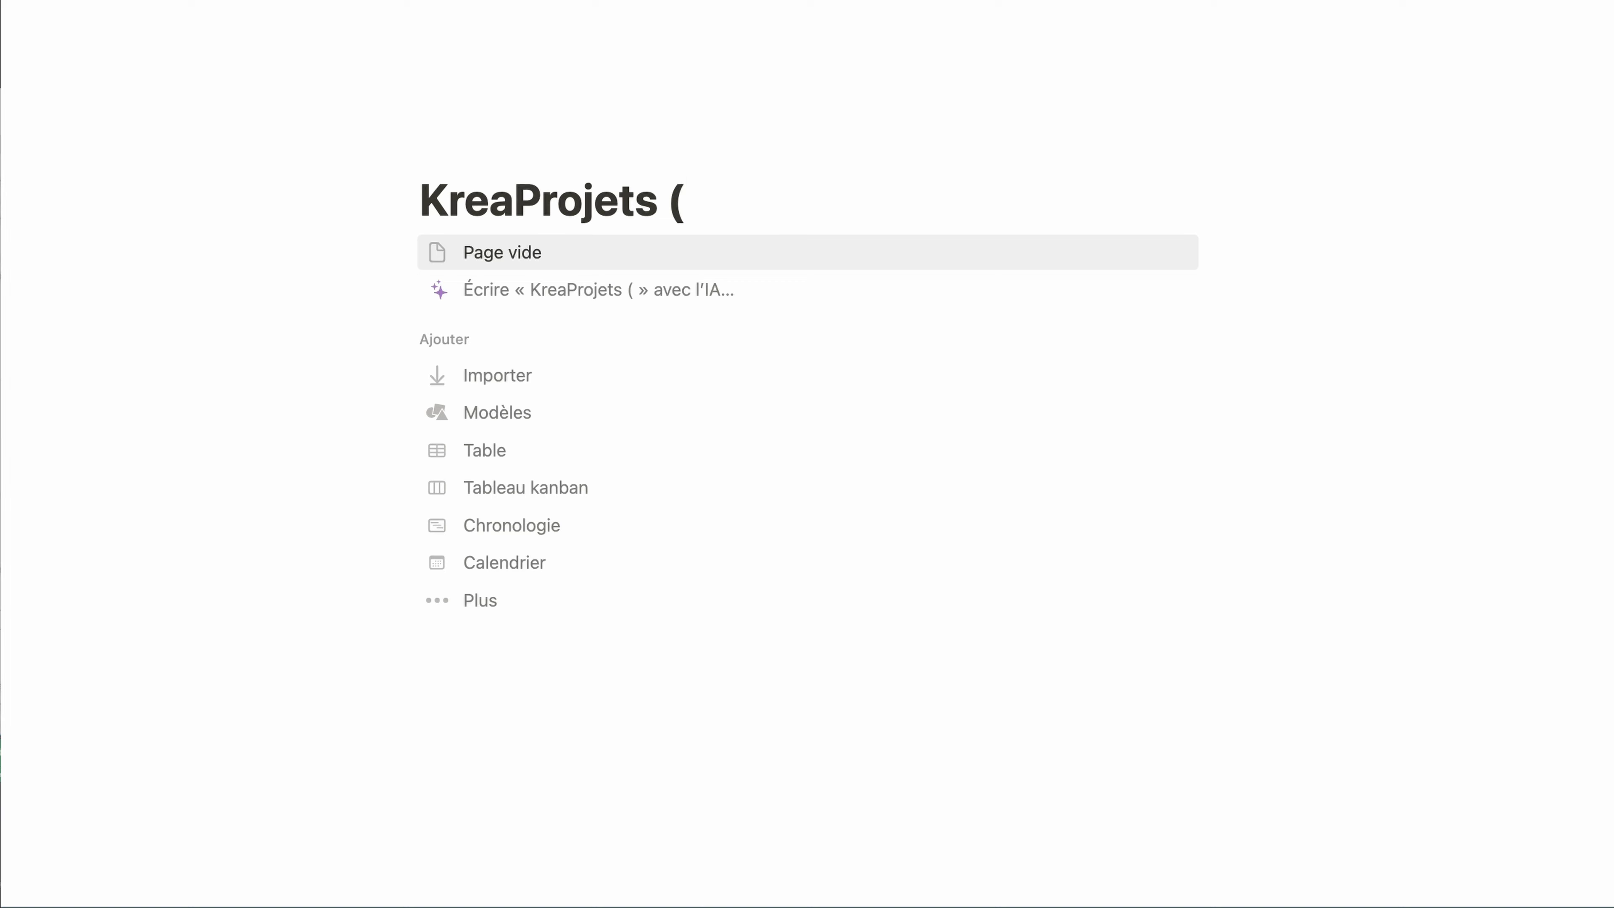
text(WIP))
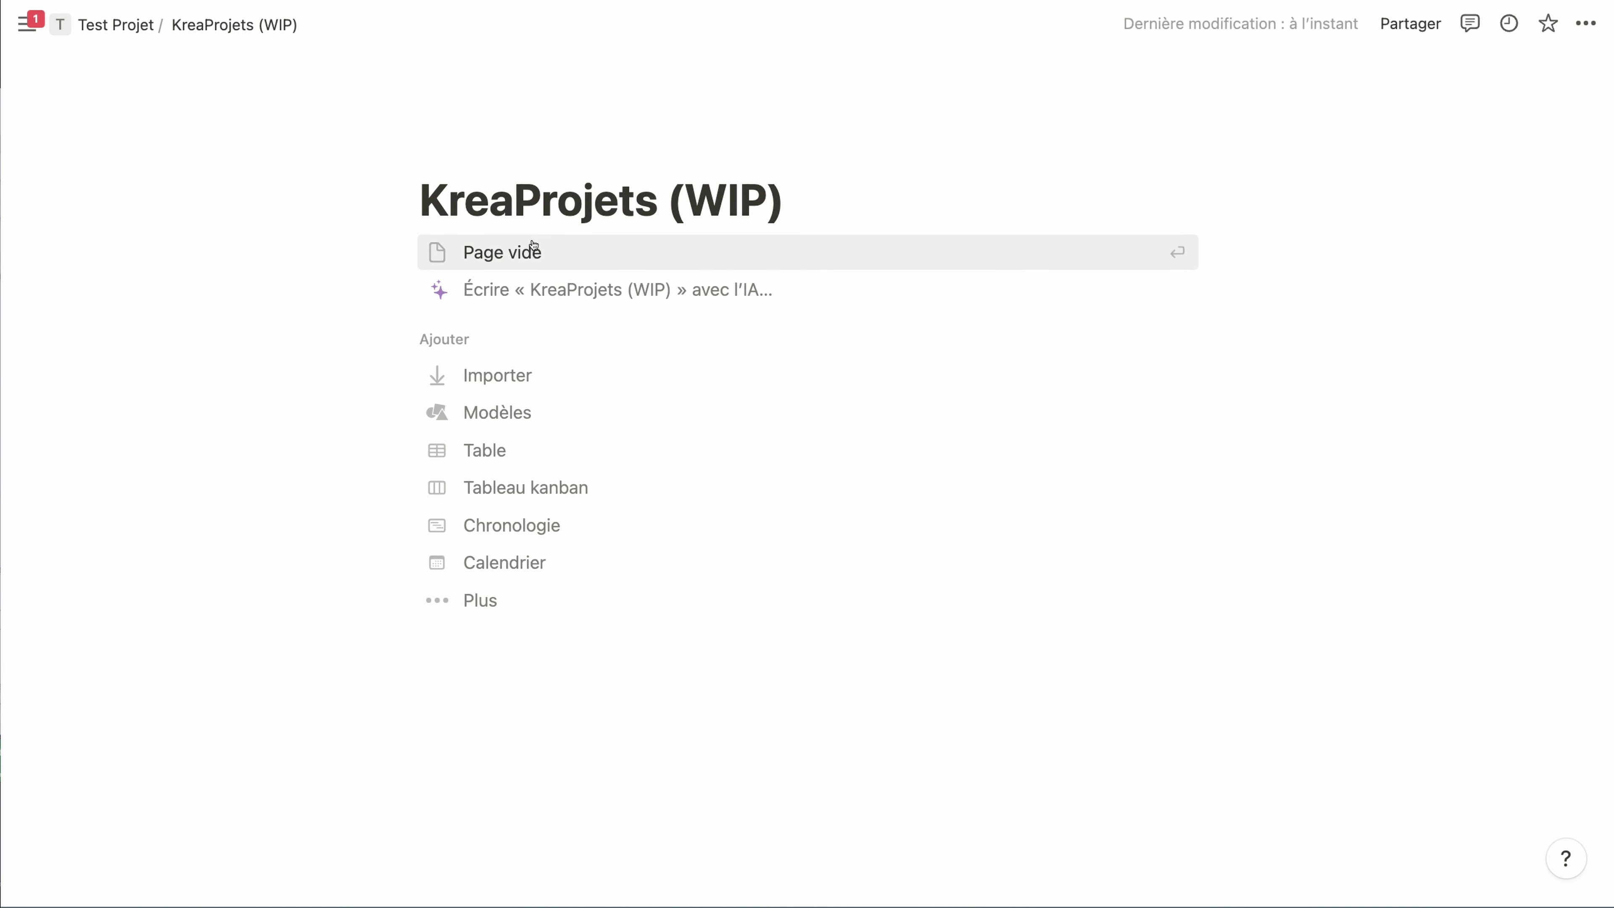
Step: Apply the "Projets, tâches et cycles" template to the new page
click(500, 423)
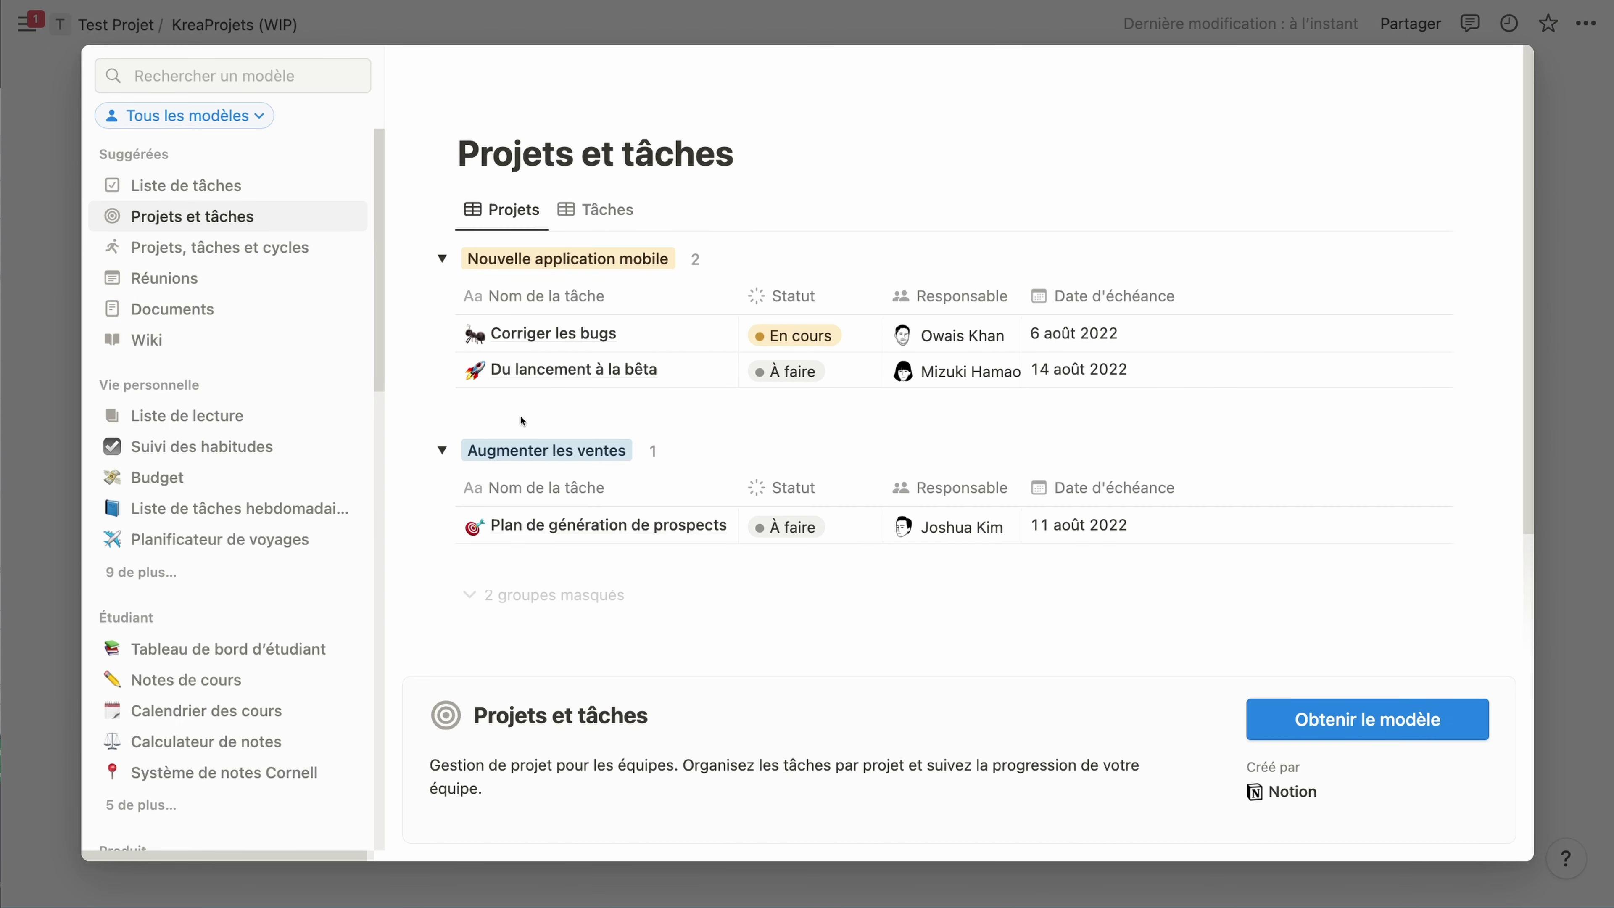
click(166, 252)
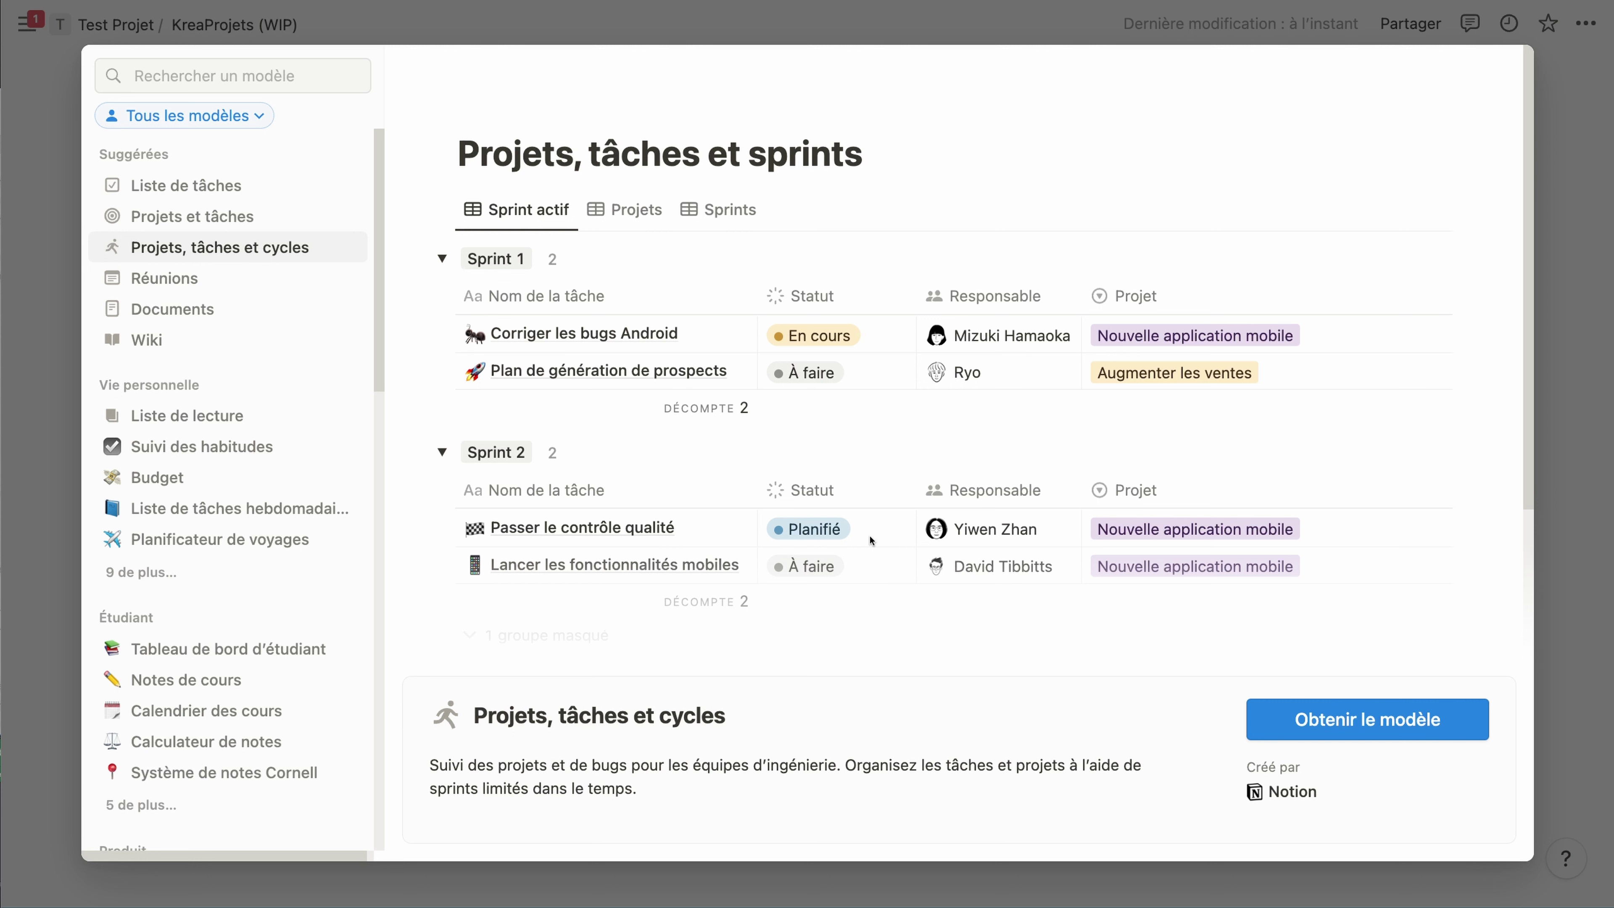
click(1326, 724)
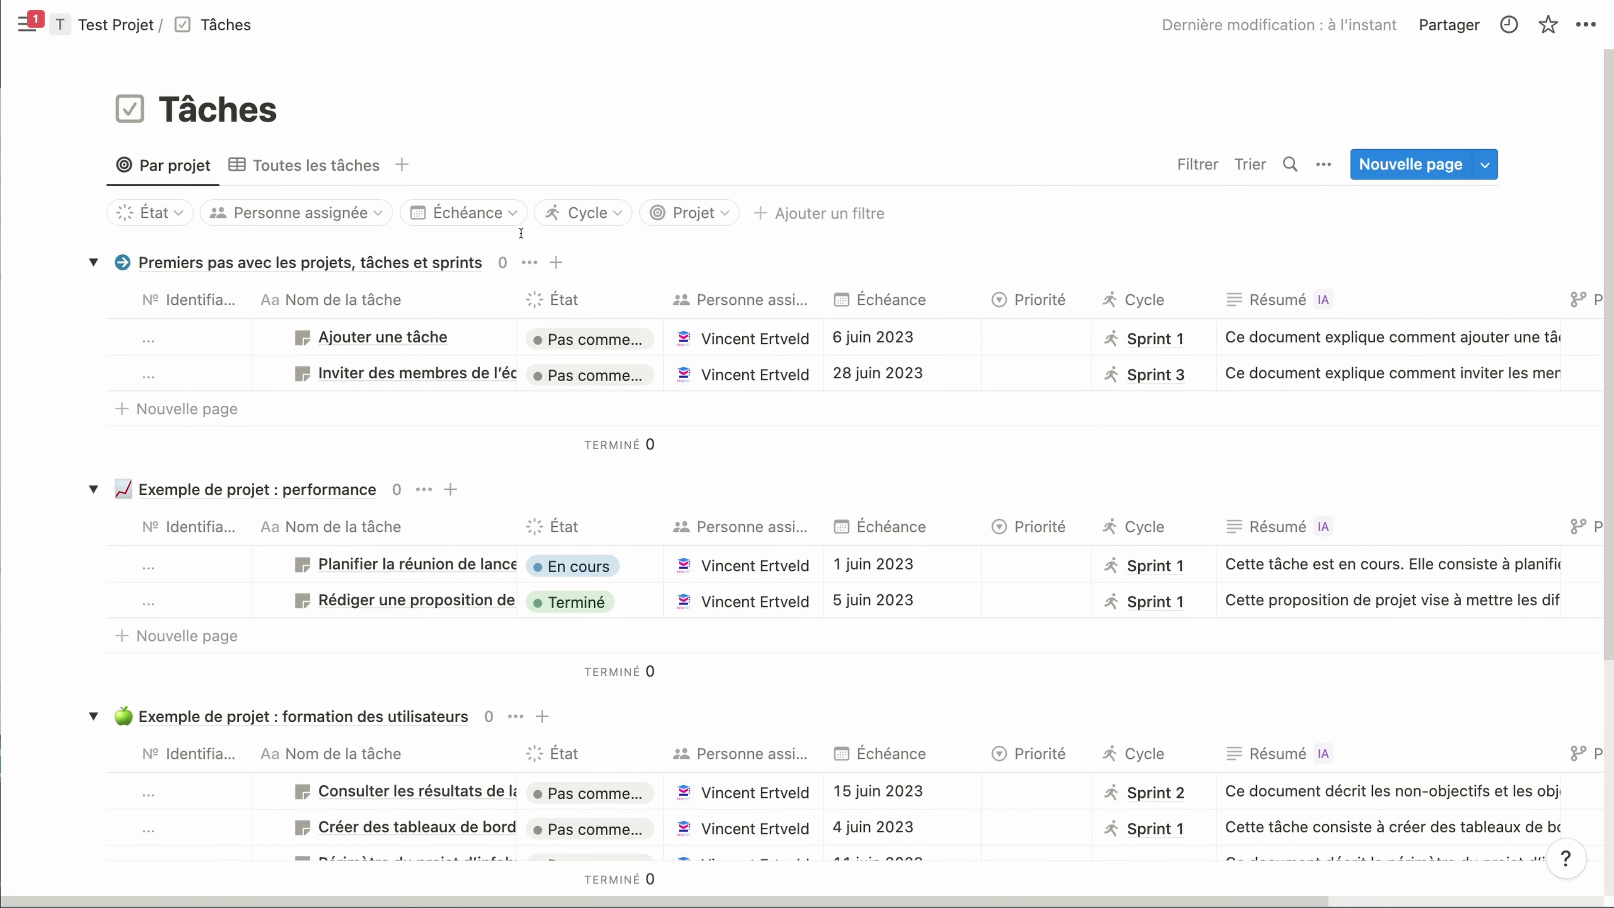
Step: Review the template's Tâches, Projets, Tableau kanban des sprints and Sprints databases in the Test Projet teamspace
scroll(527, 264, down, 1)
scroll(527, 270, up, 1)
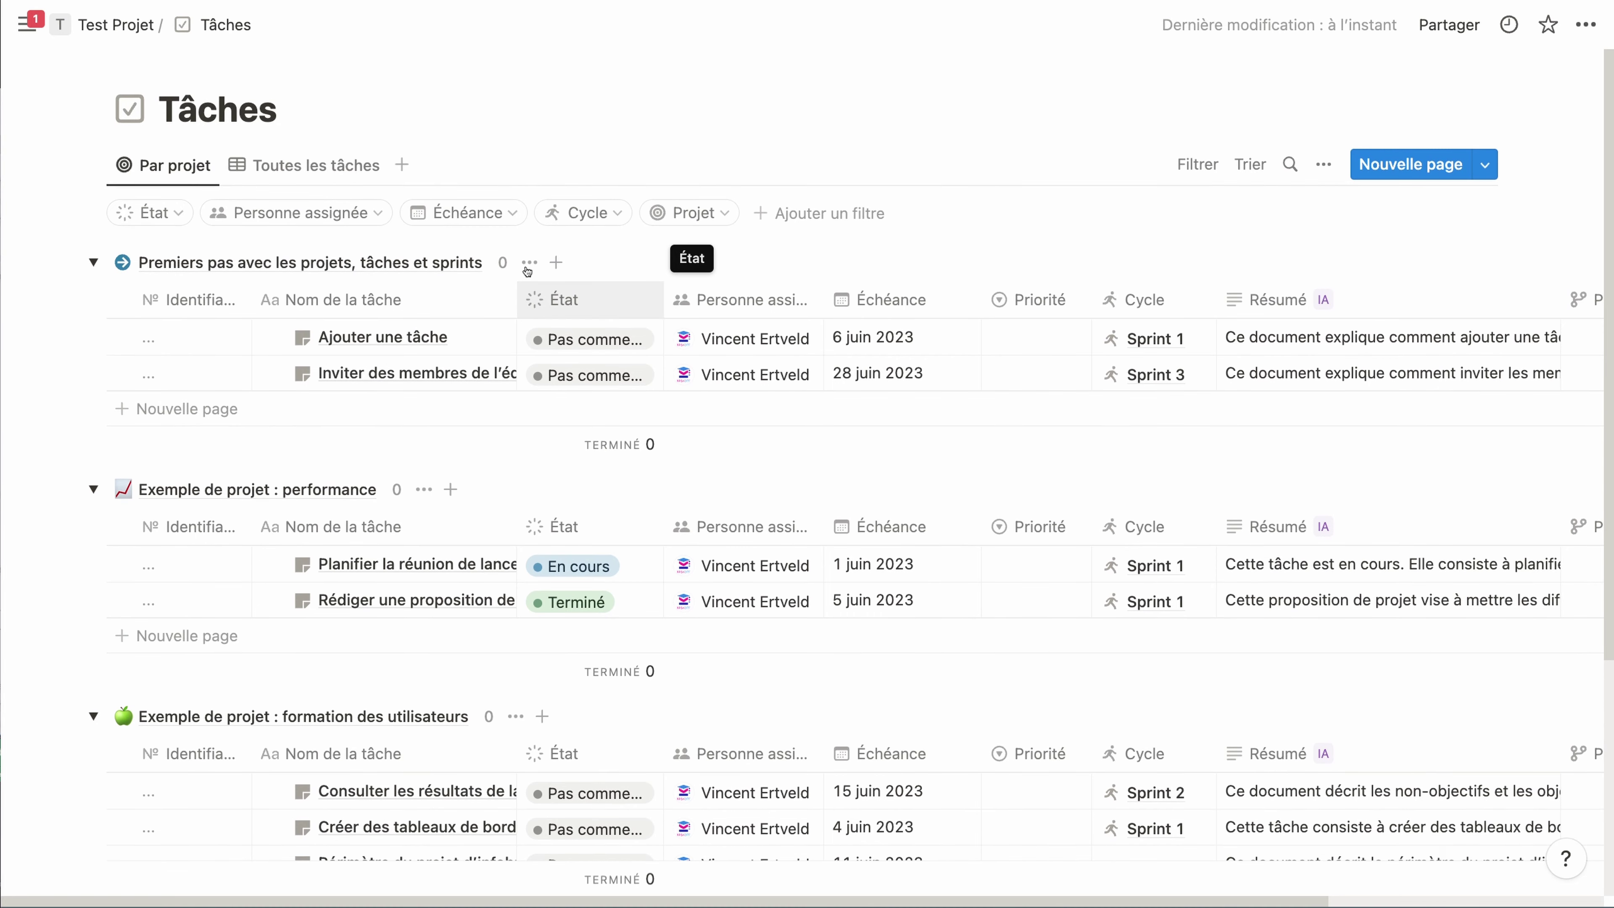
mouse_move(28, 24)
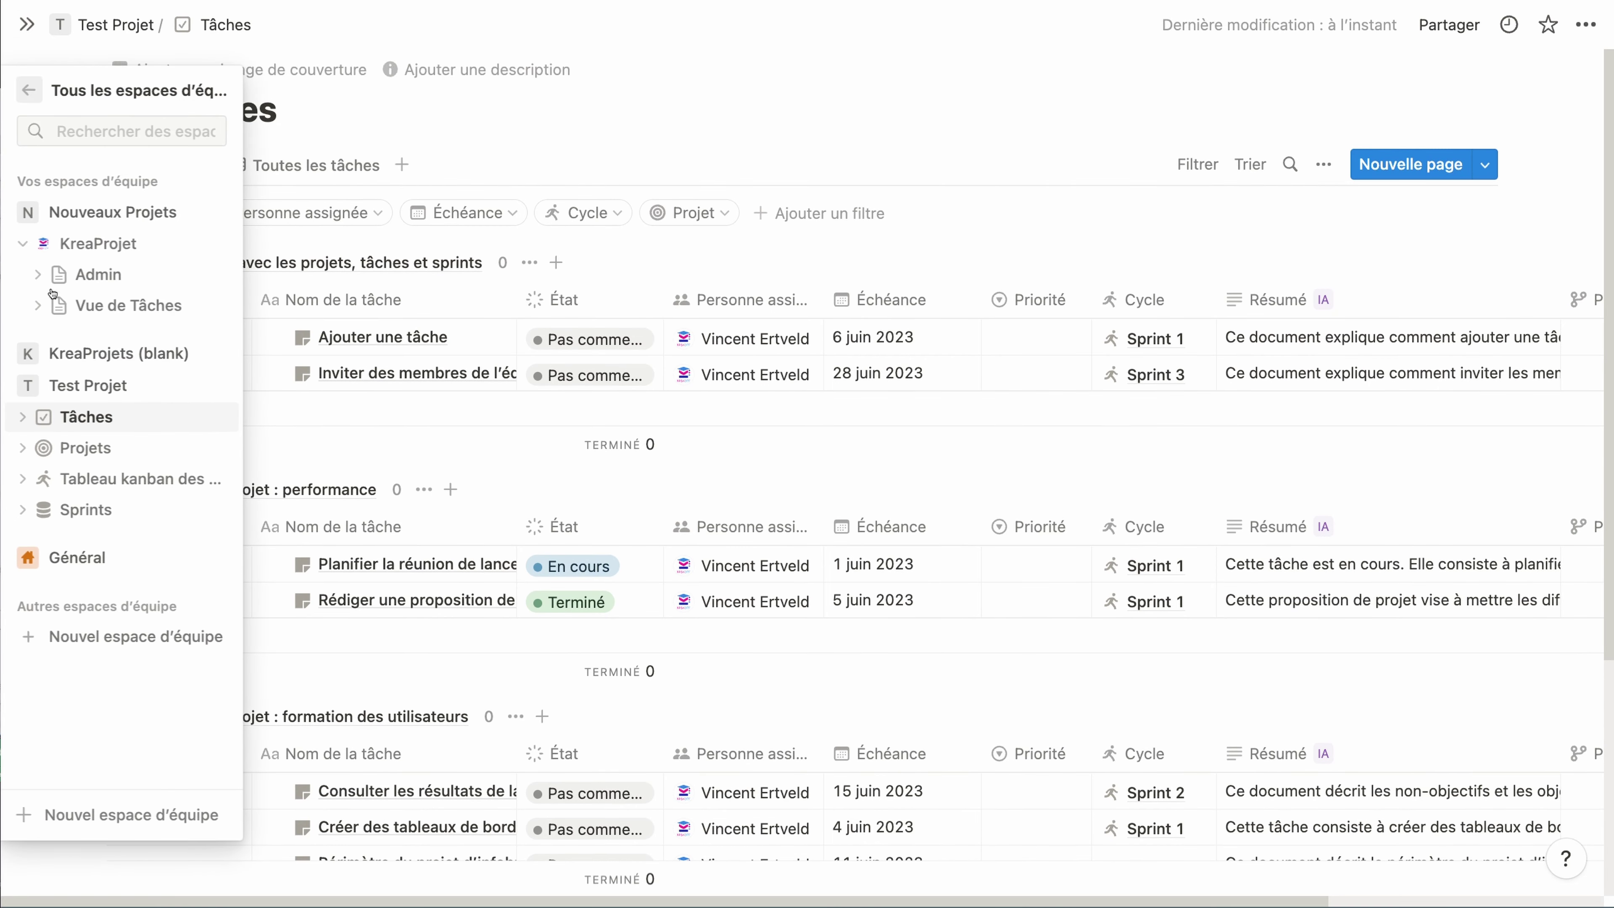
click(96, 449)
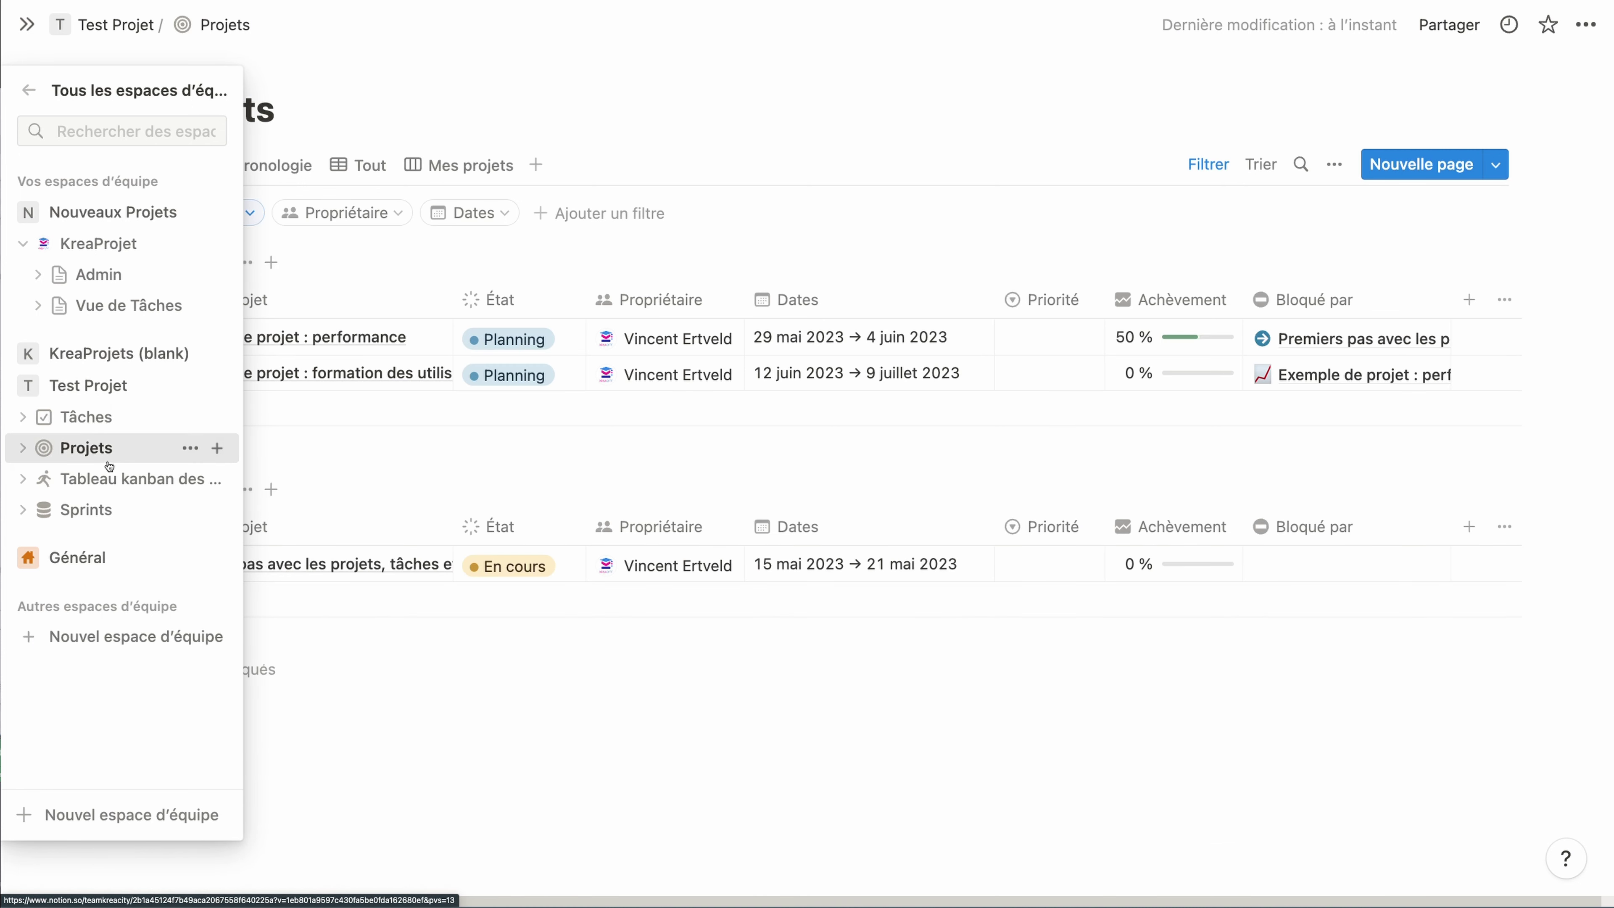
click(121, 479)
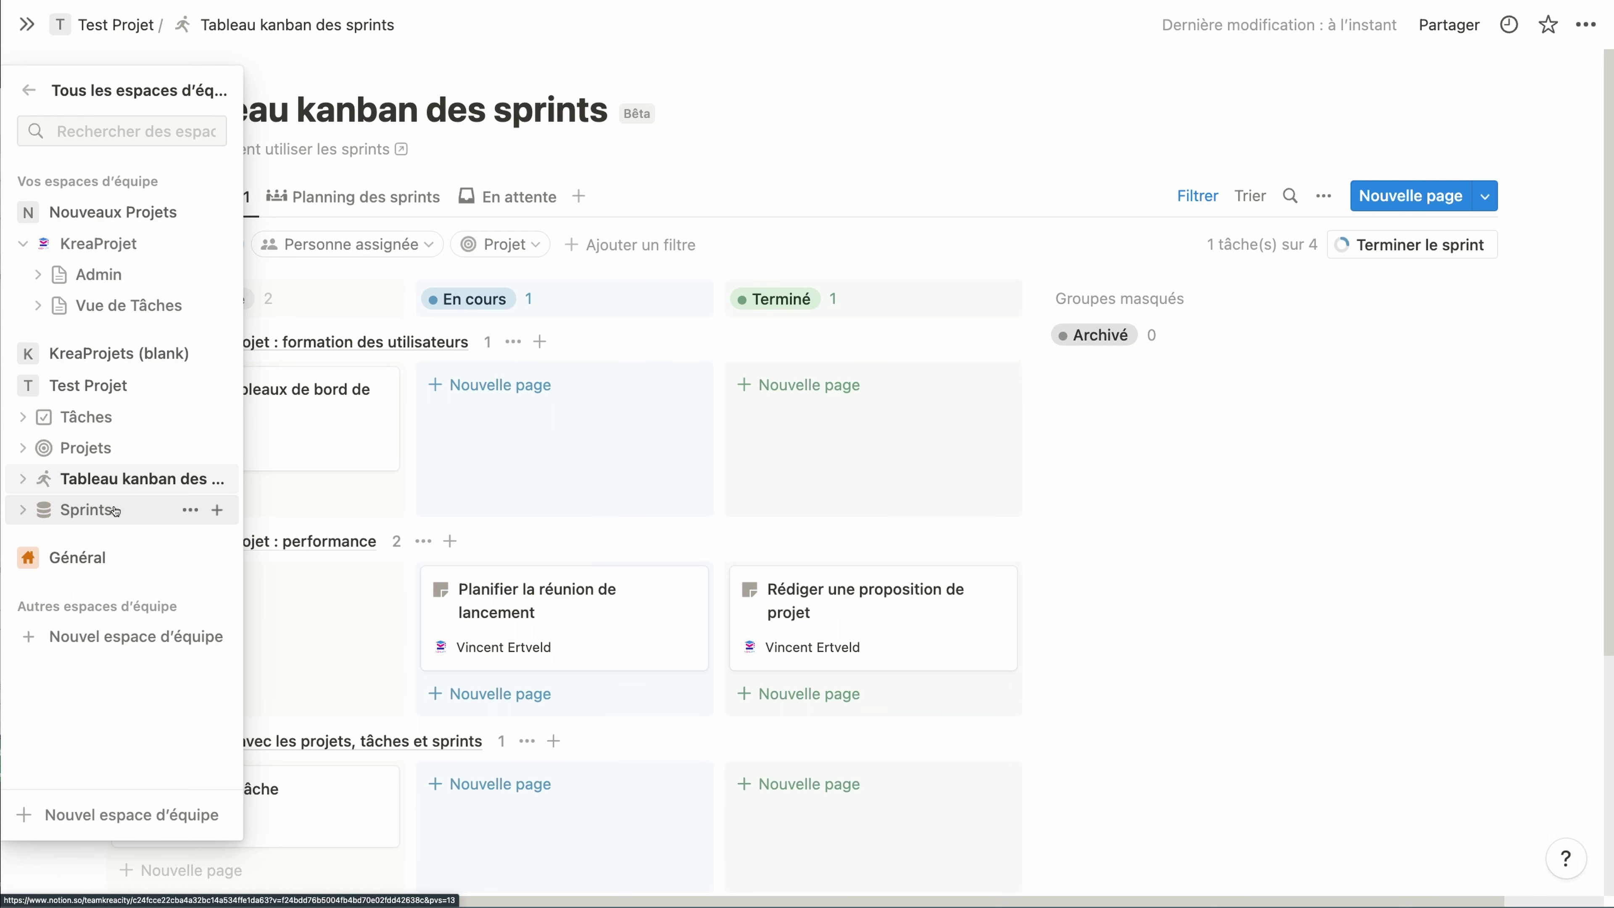
click(115, 510)
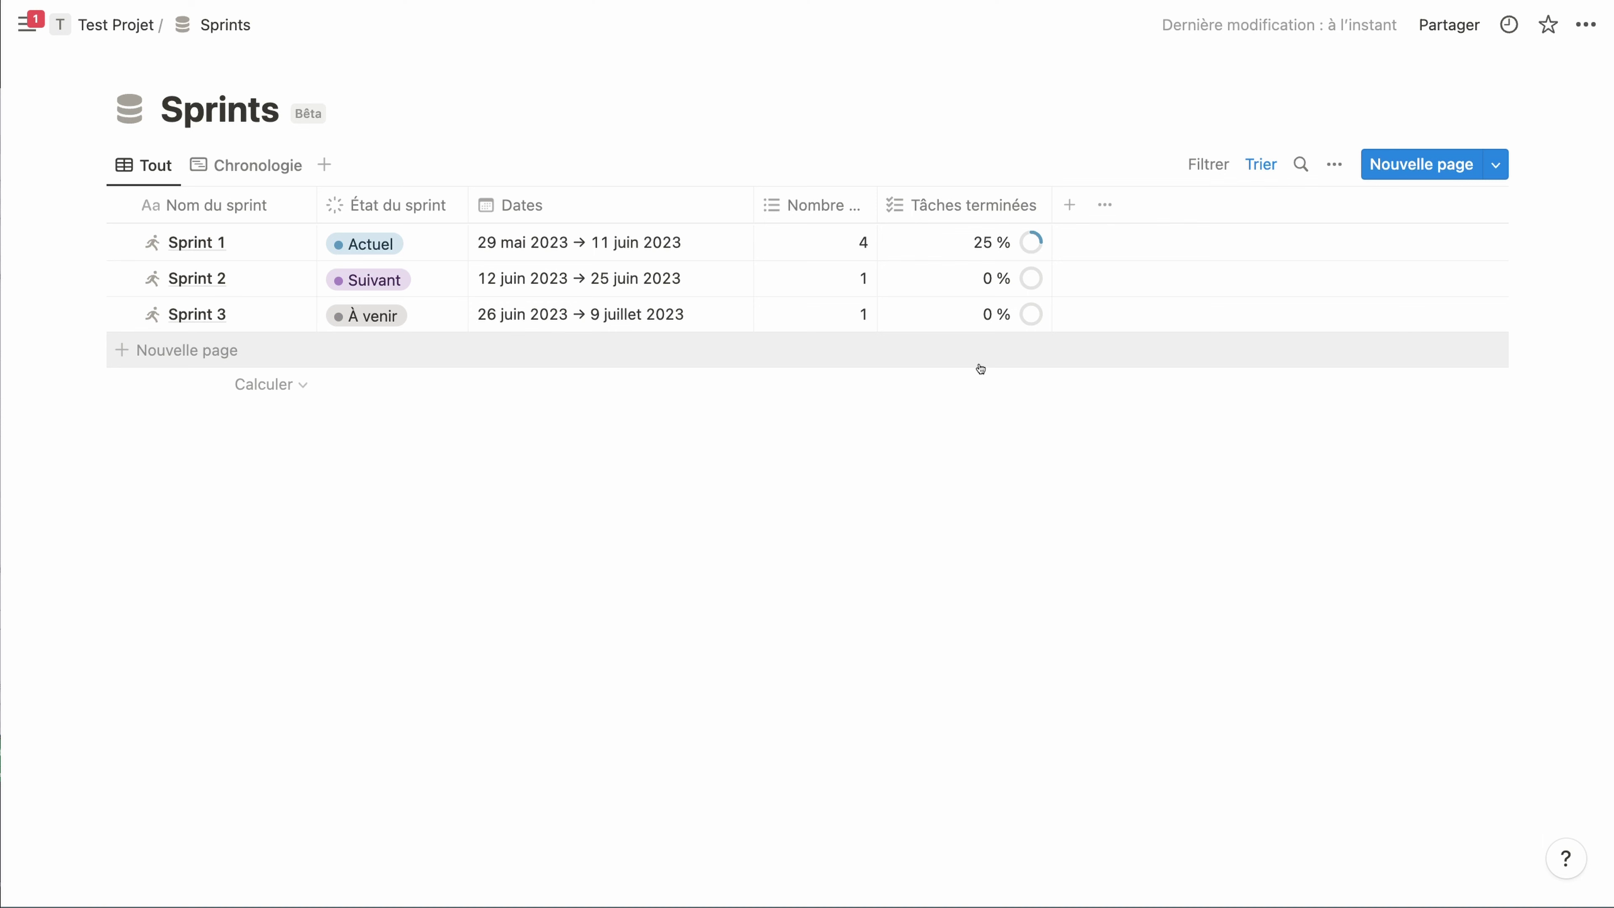
Step: Review the Tâches, Projets, Tableau kanban des sprints and Sprints databases in the KreaProjets (blank) teamspace
mouse_move(31, 29)
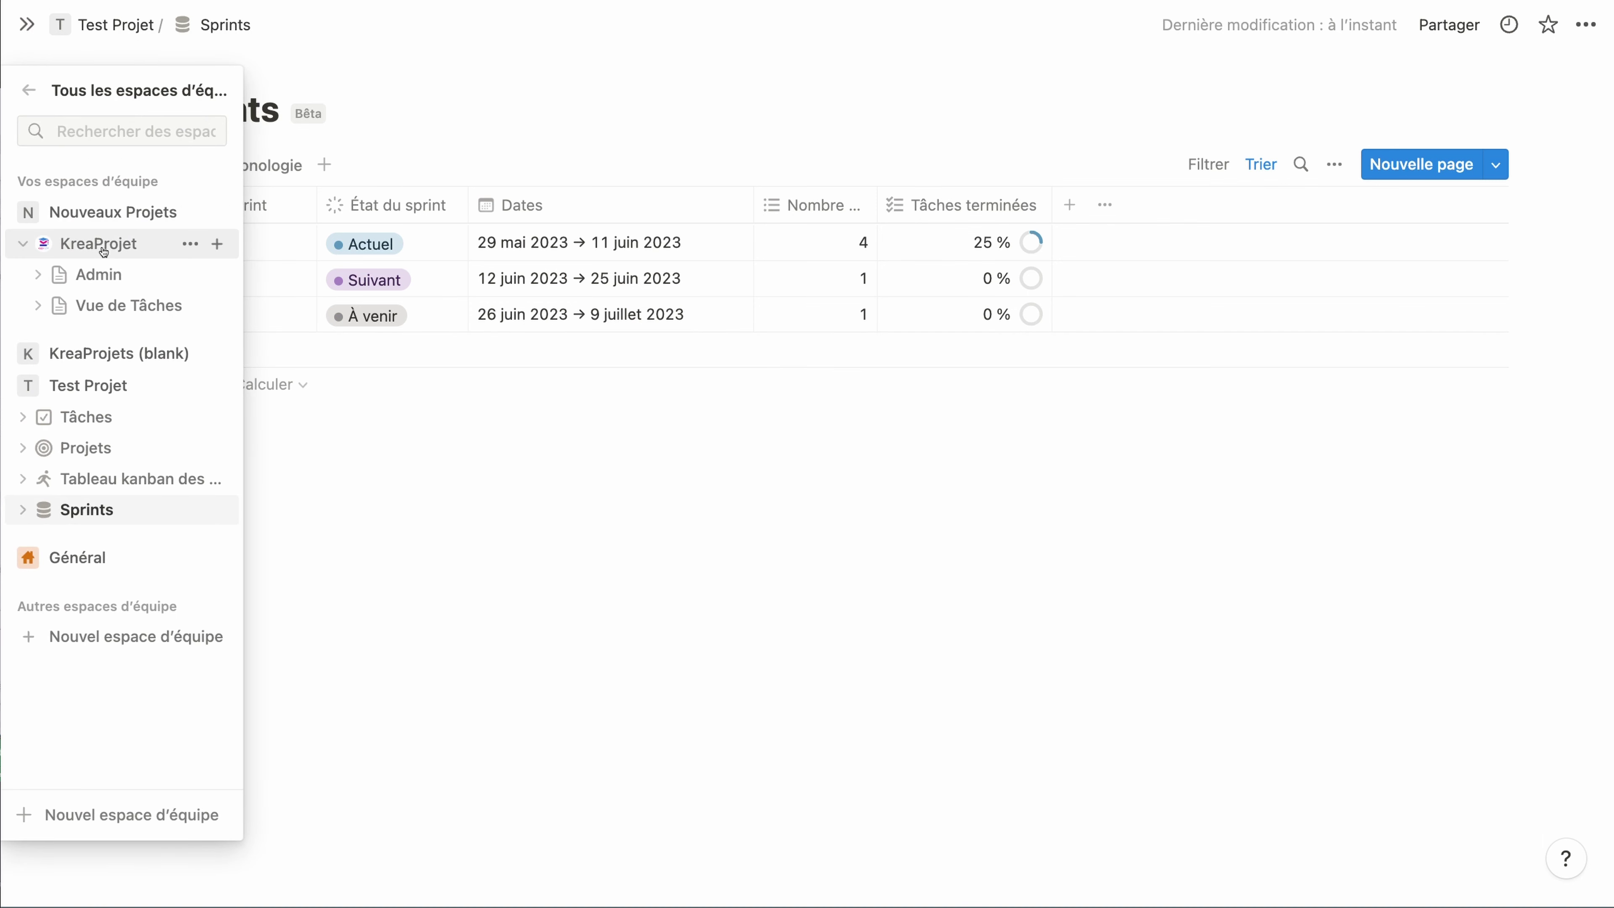
click(129, 396)
click(129, 358)
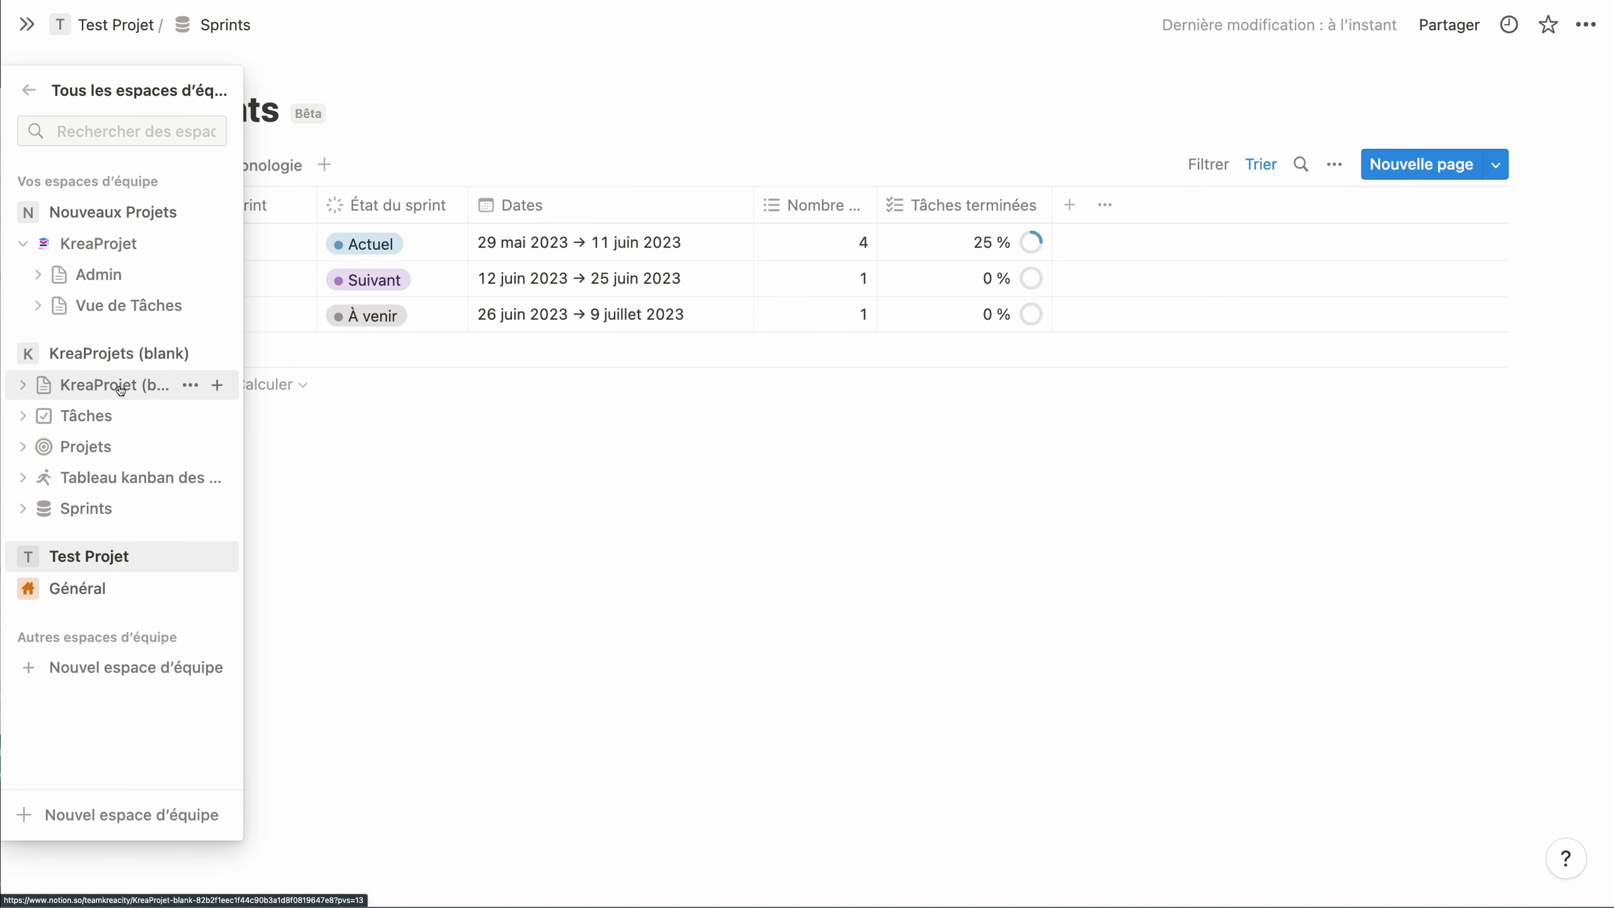
click(111, 417)
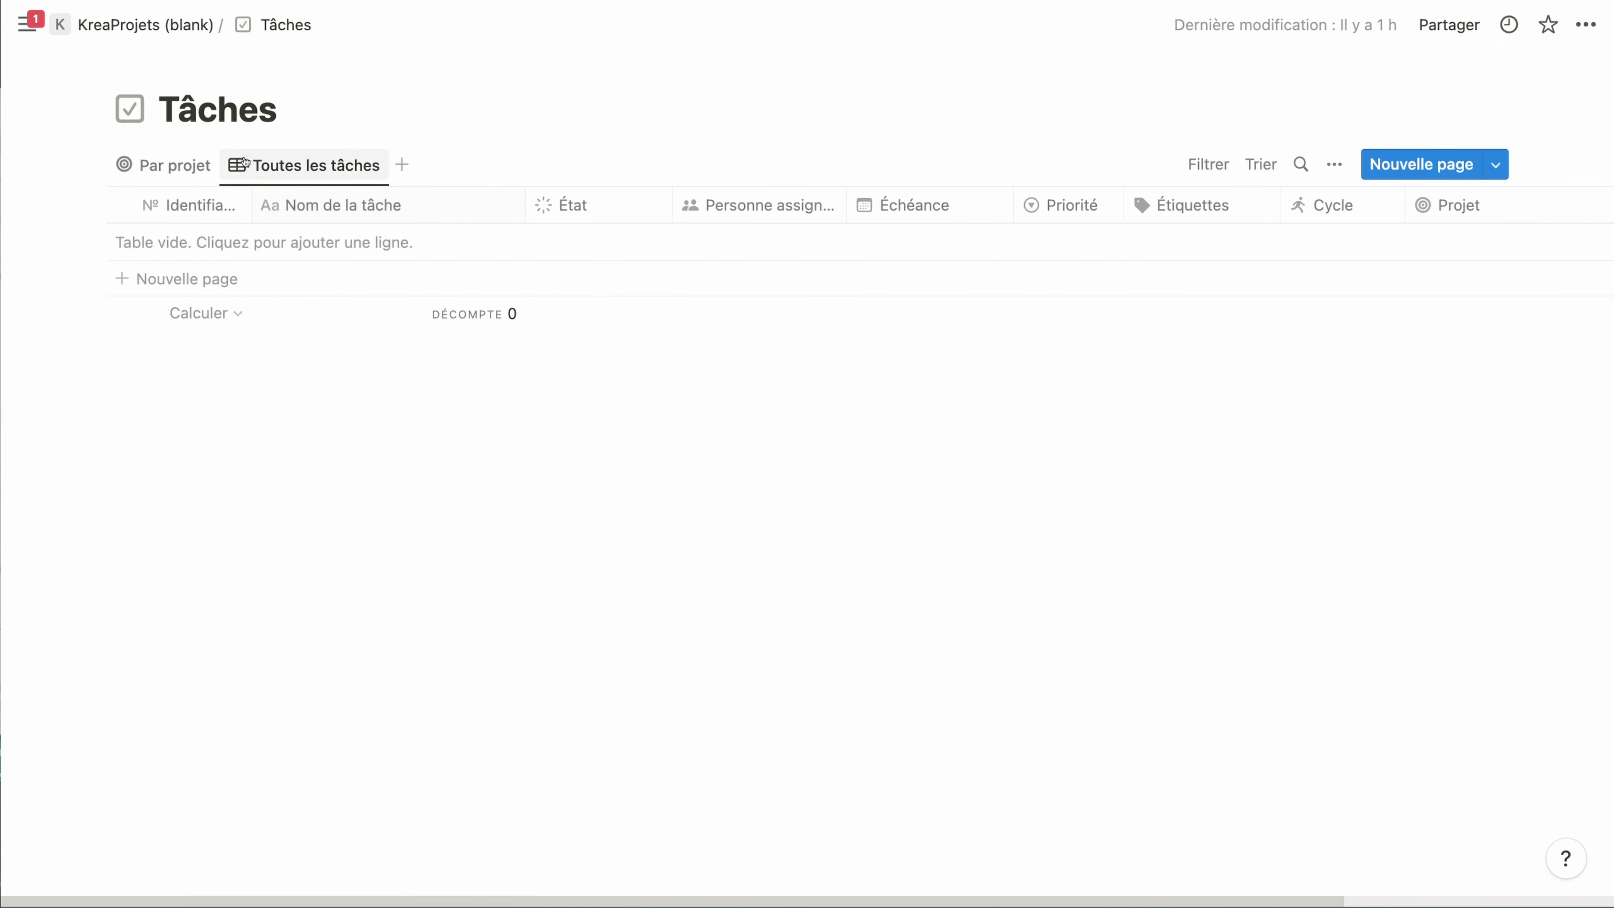
mouse_move(27, 31)
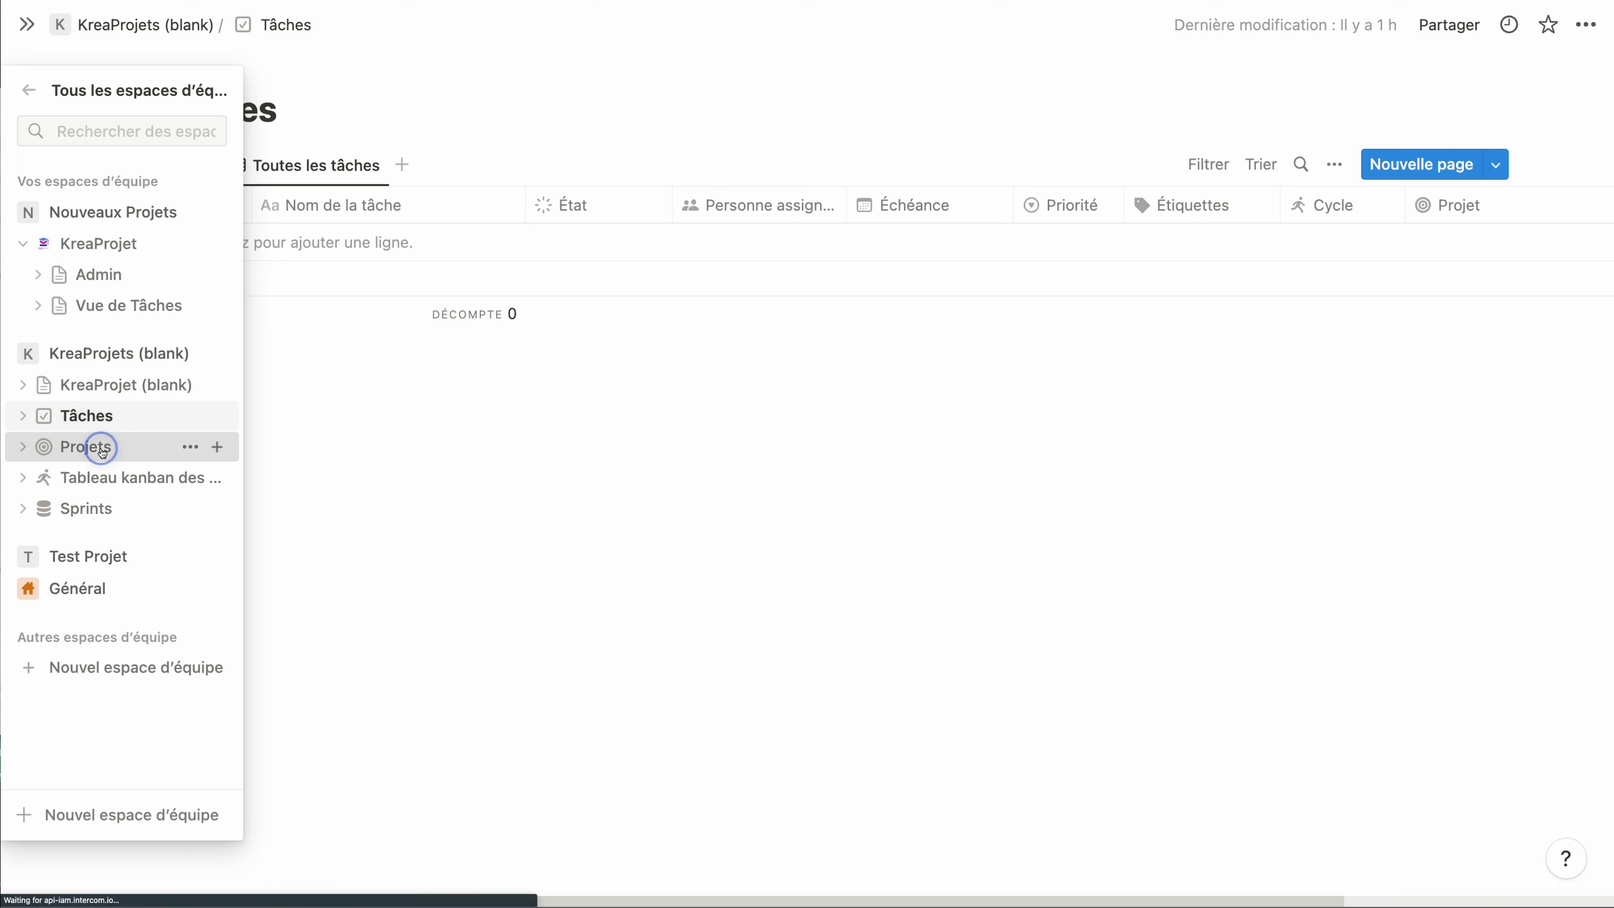
click(54, 446)
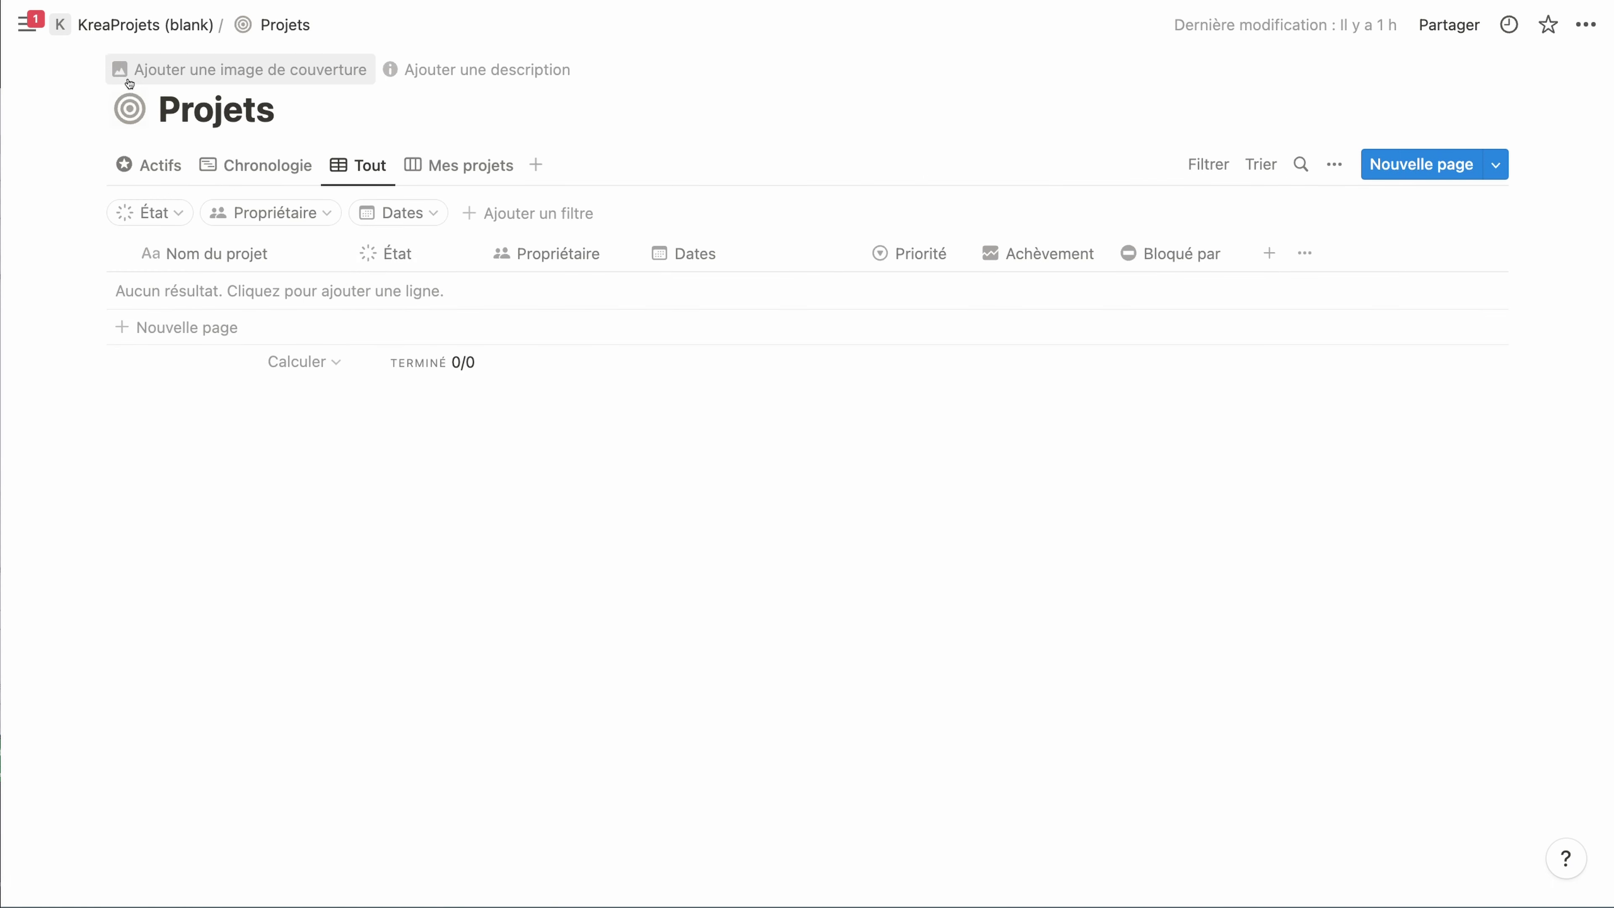
mouse_move(32, 33)
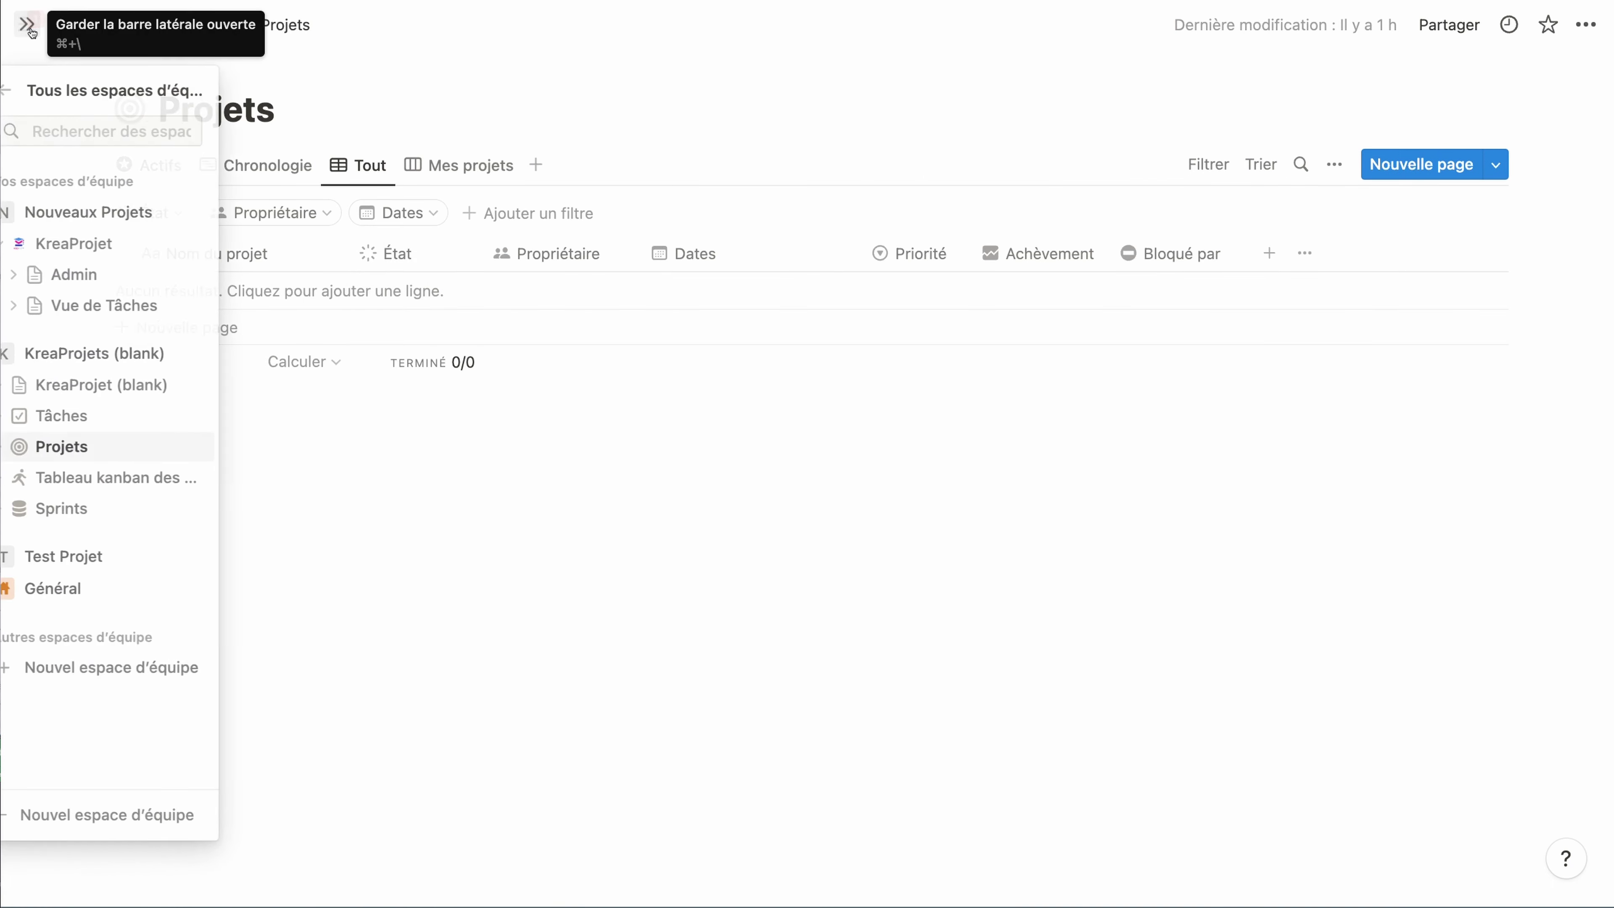
click(114, 477)
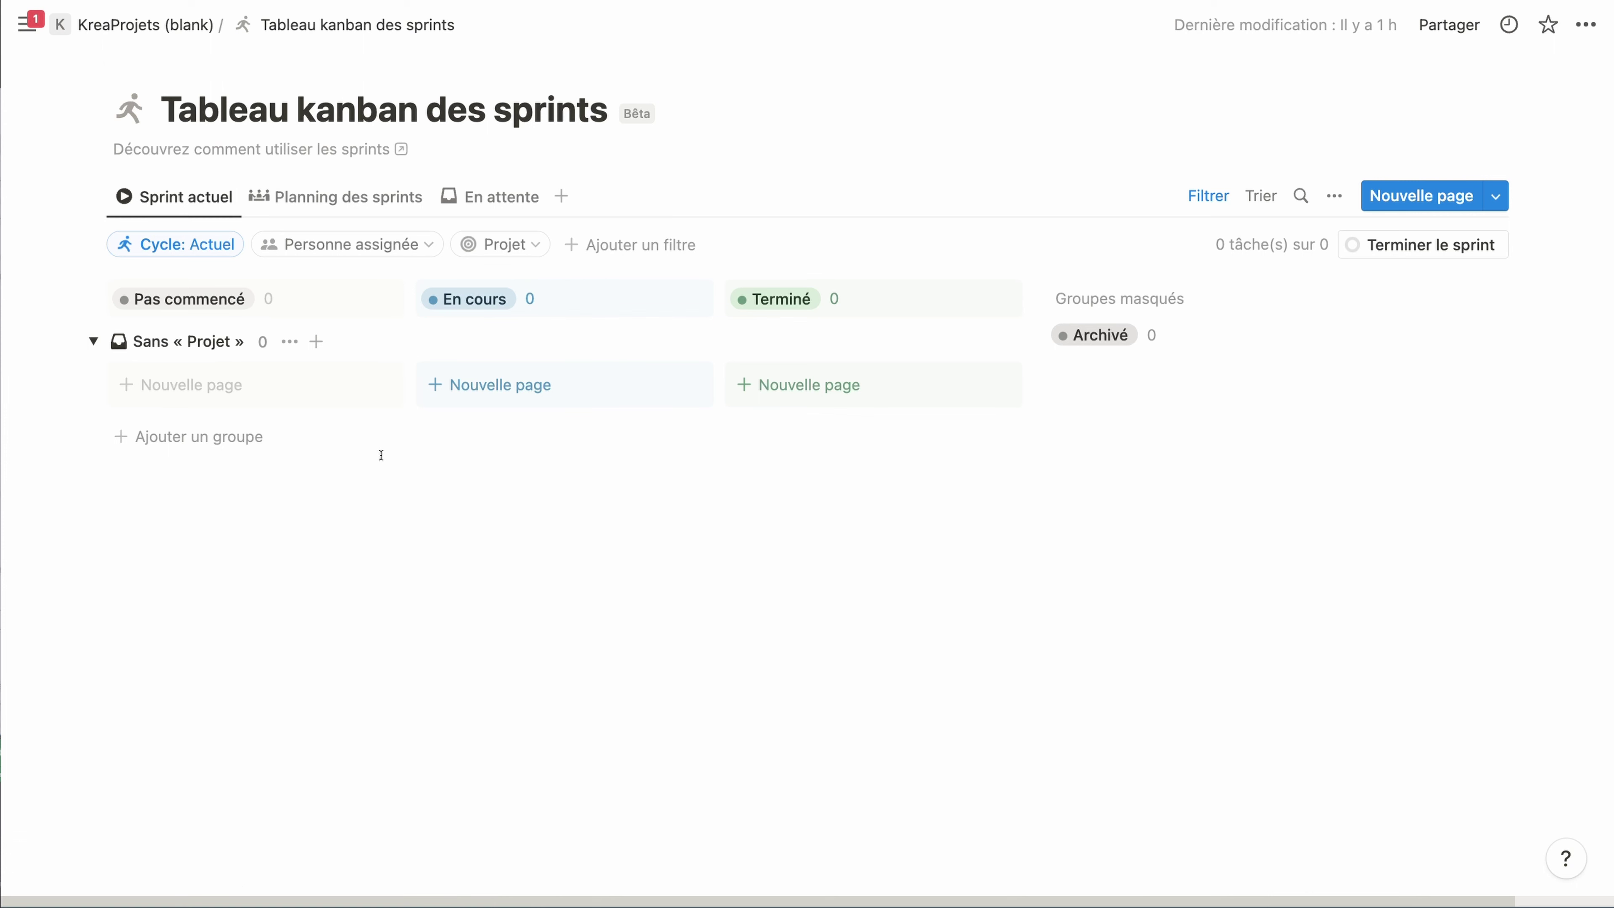
mouse_move(26, 24)
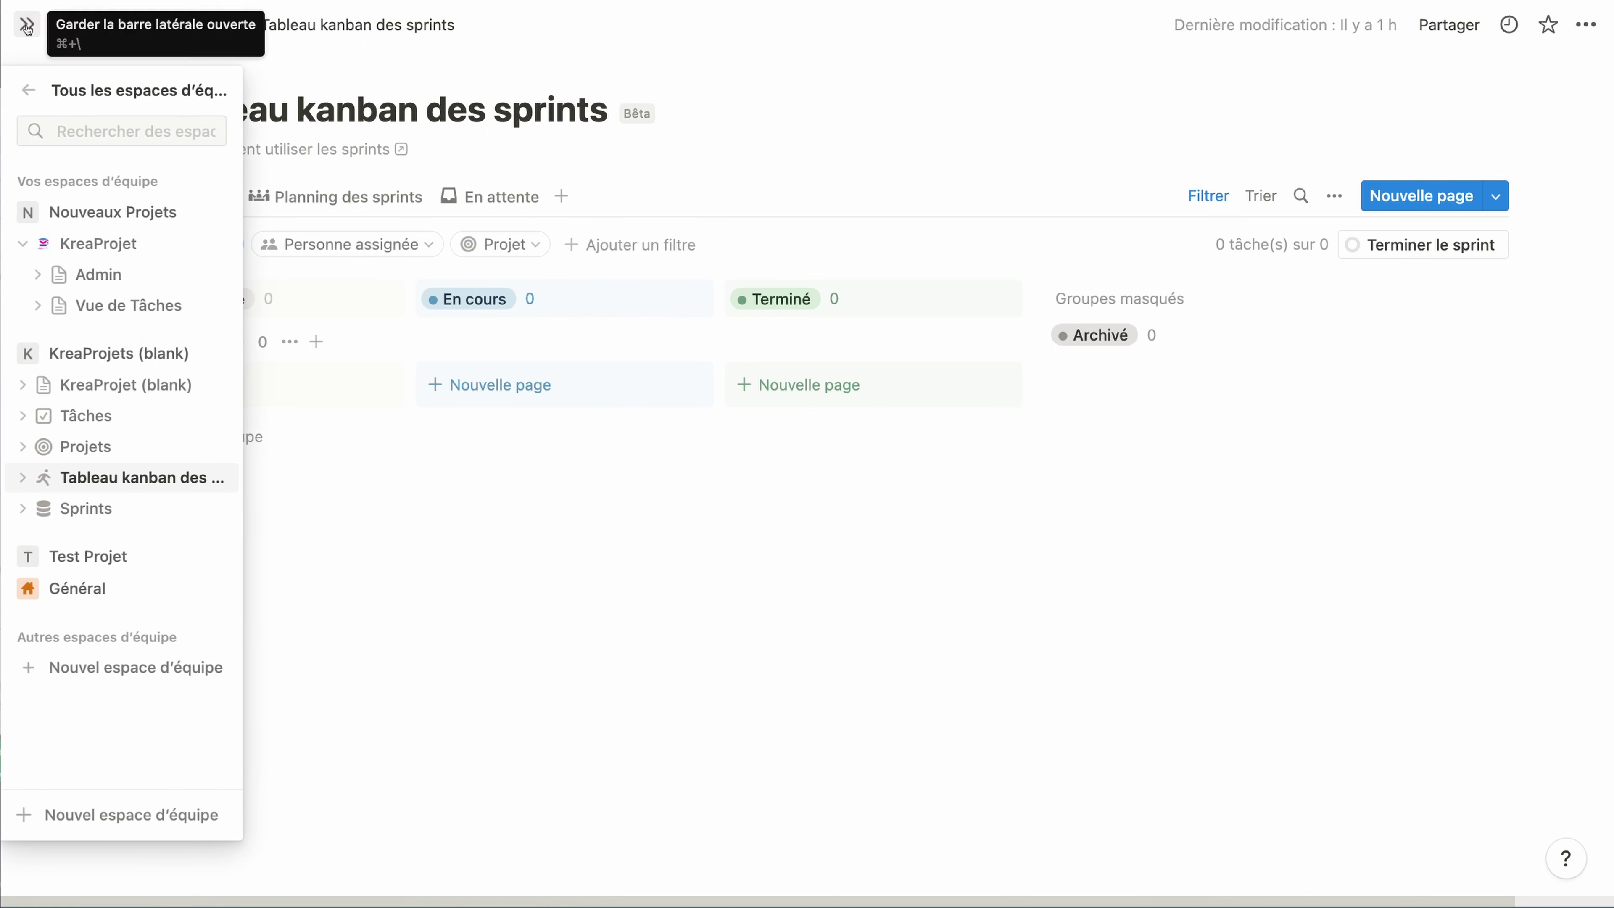
click(125, 514)
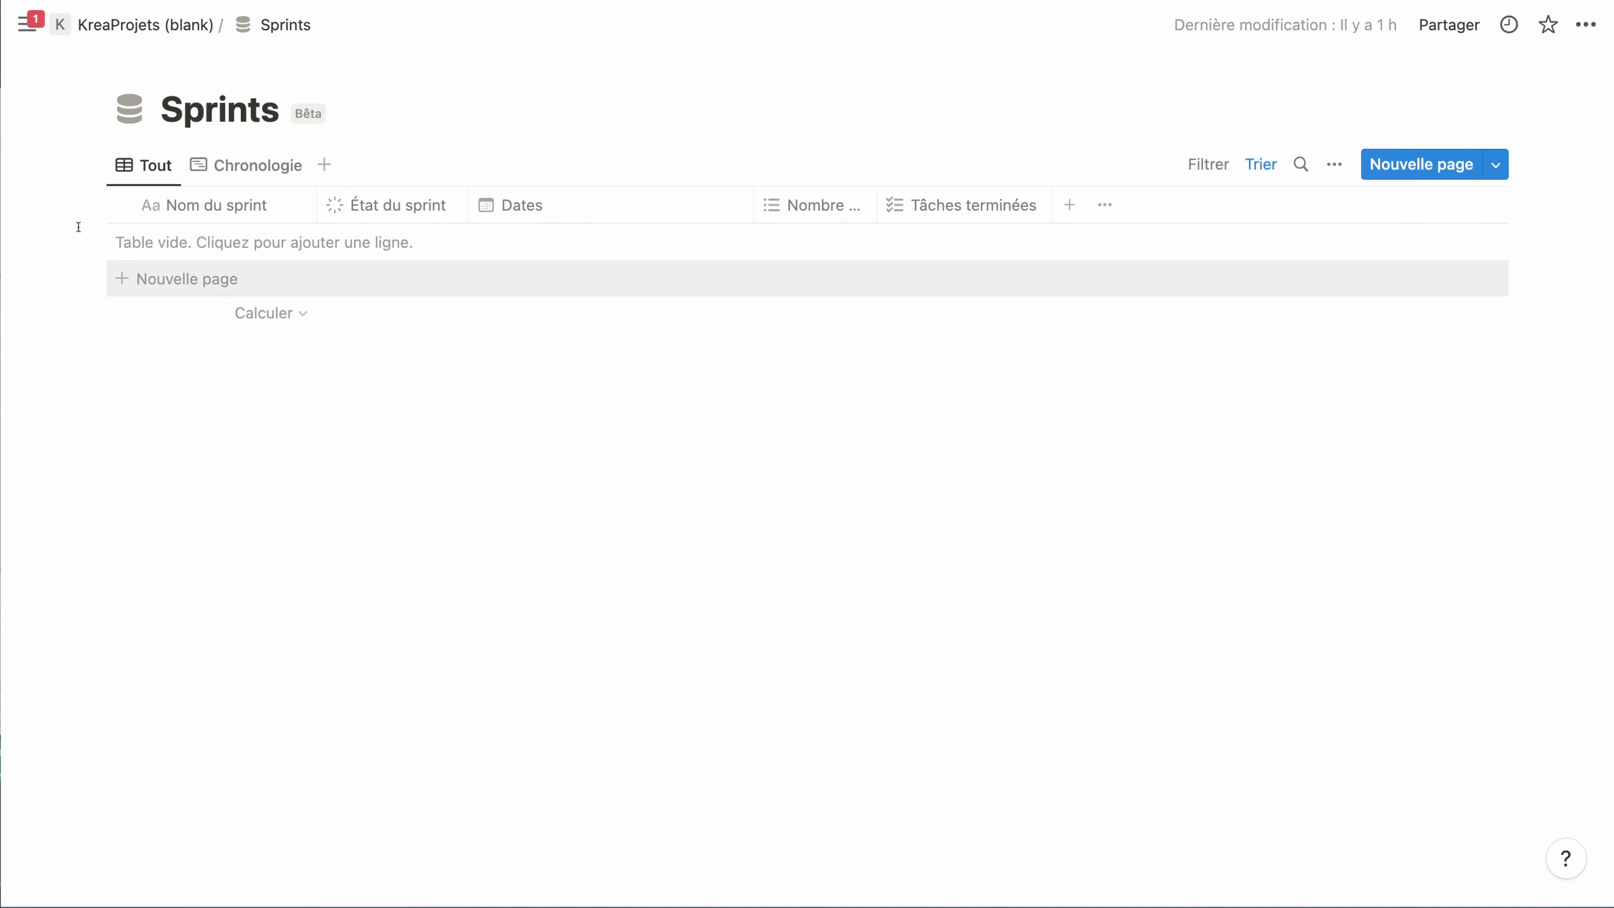
Step: Review the KreaProjet (blank) page and its link to the Projets database in the KreaProjets (blank) teamspace
mouse_move(12, 23)
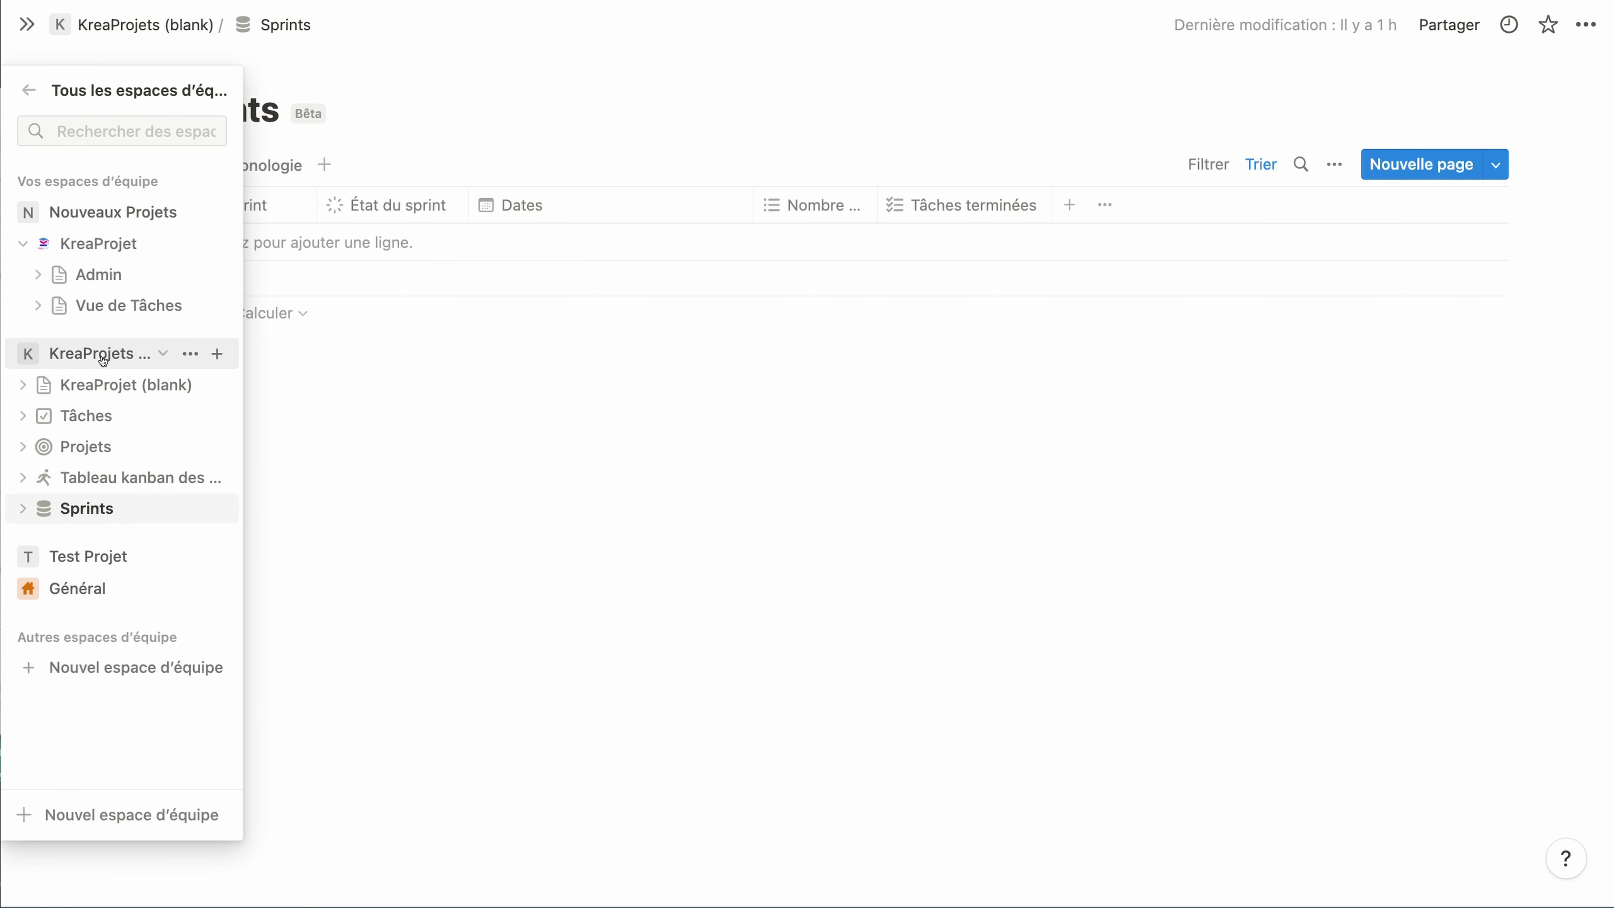
click(100, 384)
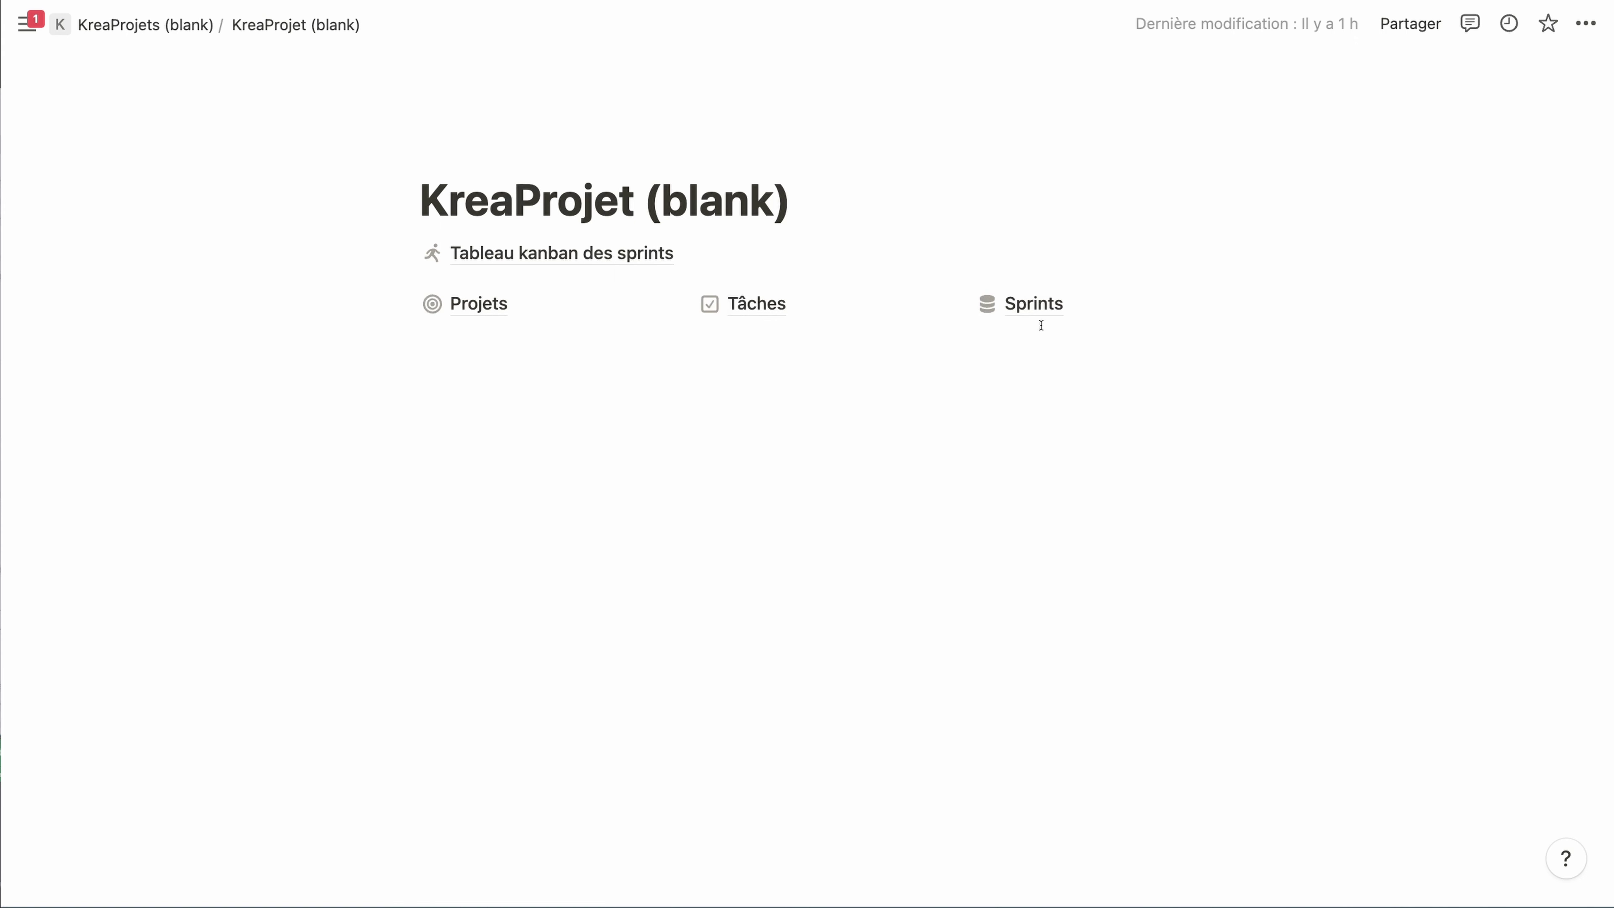
click(488, 309)
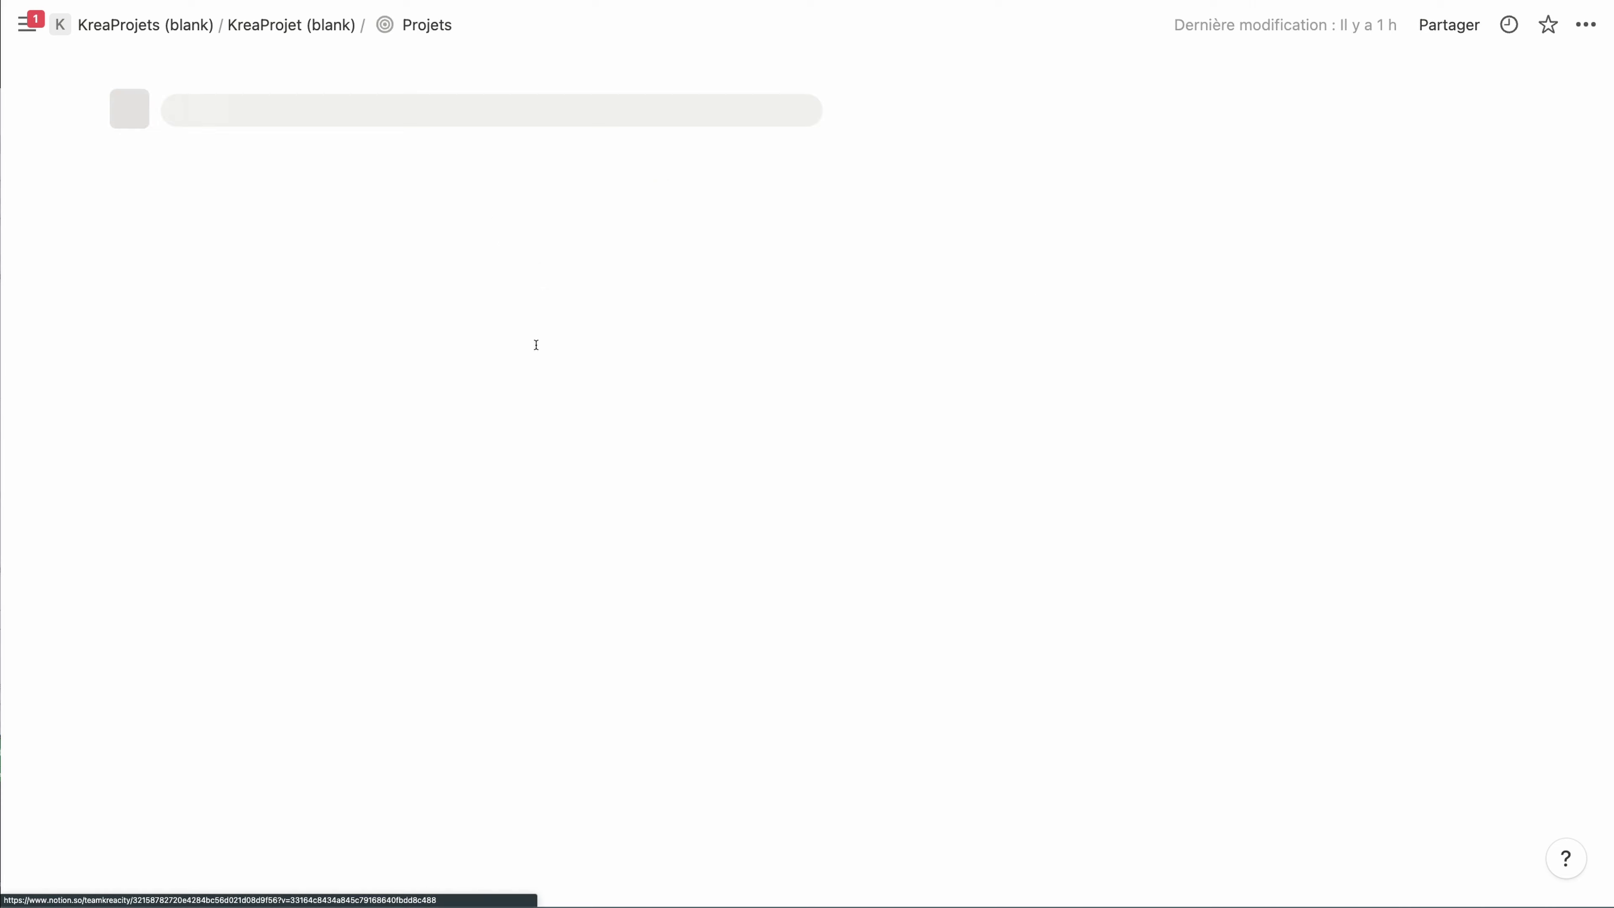
key(super+[)
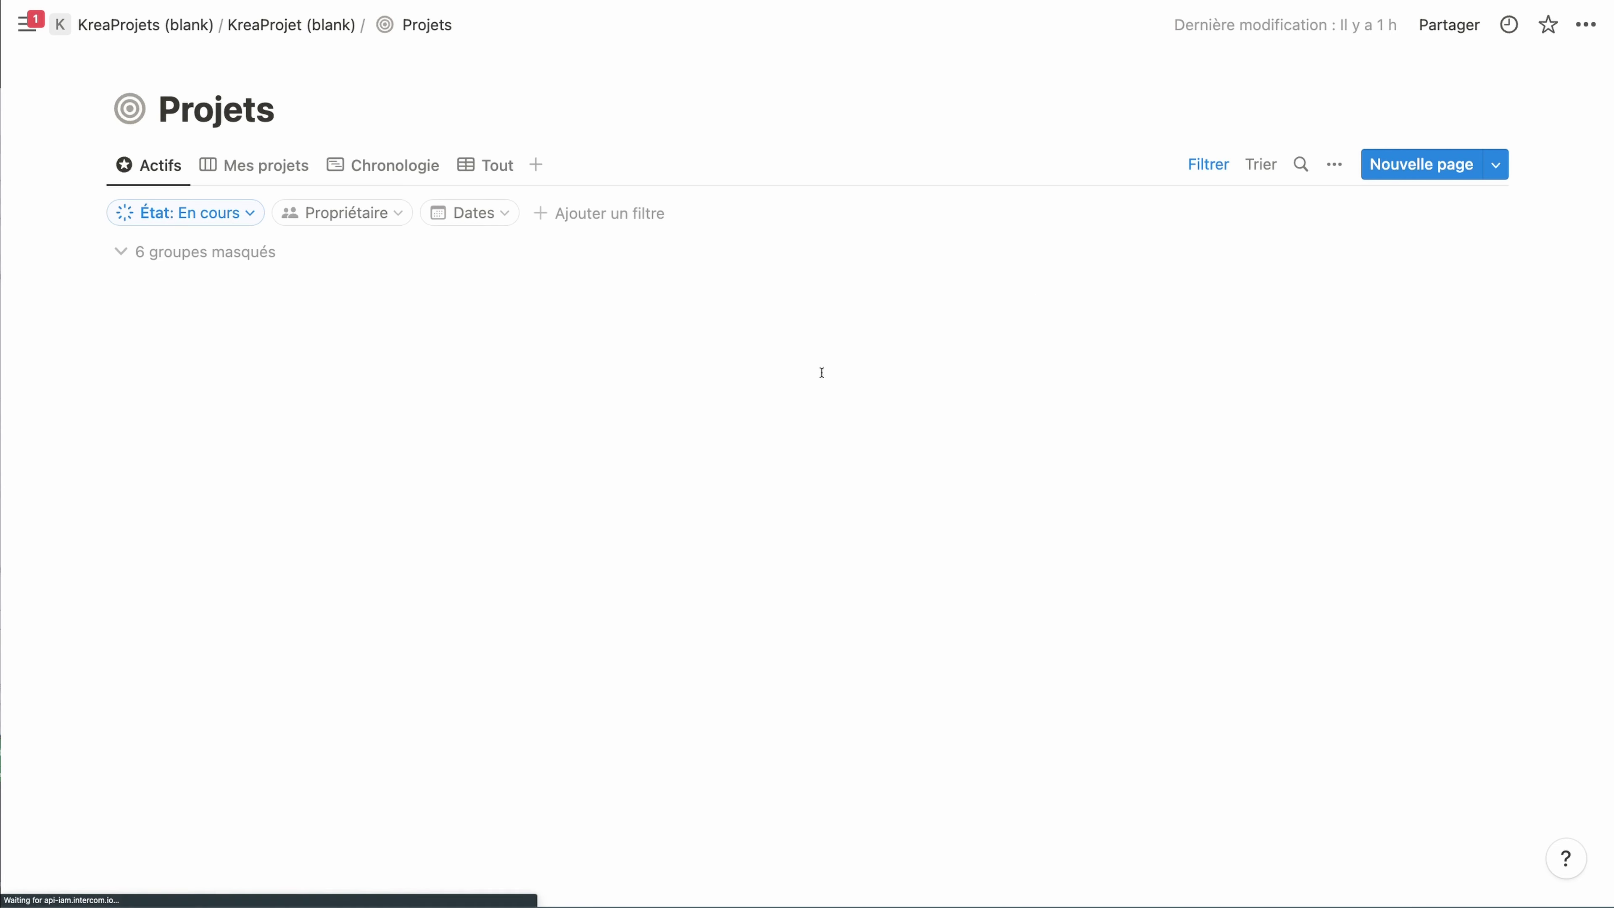
key(super+[)
click(106, 23)
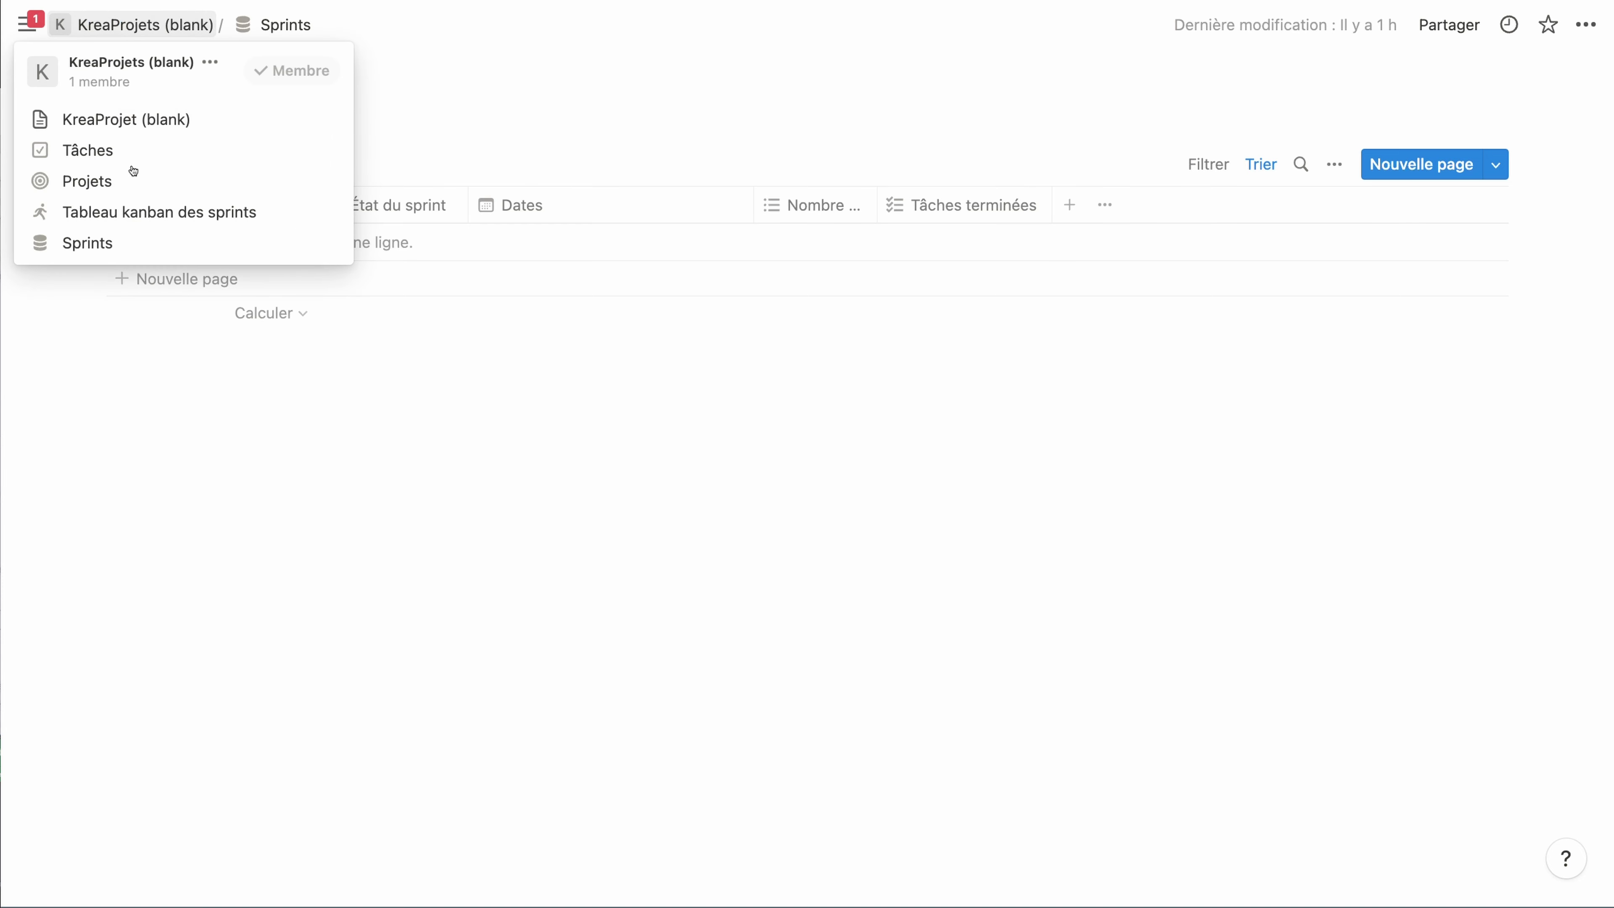
Step: Examine the KreaProjet dashboard in the Nouveaux Projets teamspace, including its database links, creation buttons and current sprint board
mouse_move(28, 24)
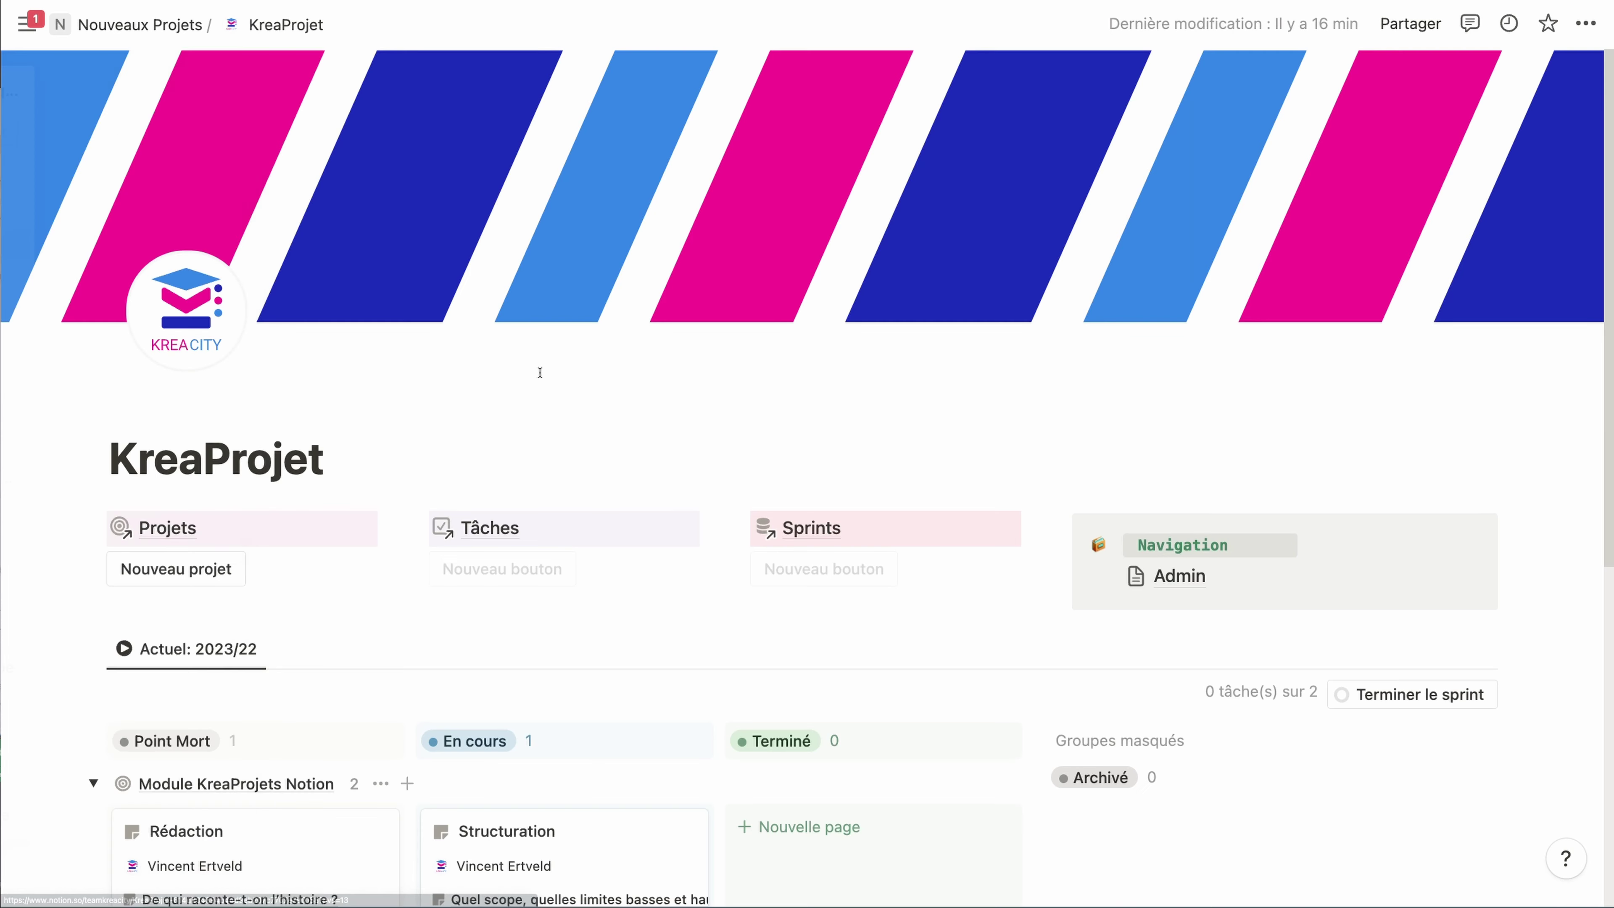
scroll(1033, 492, down, 2)
scroll(1033, 492, down, 3)
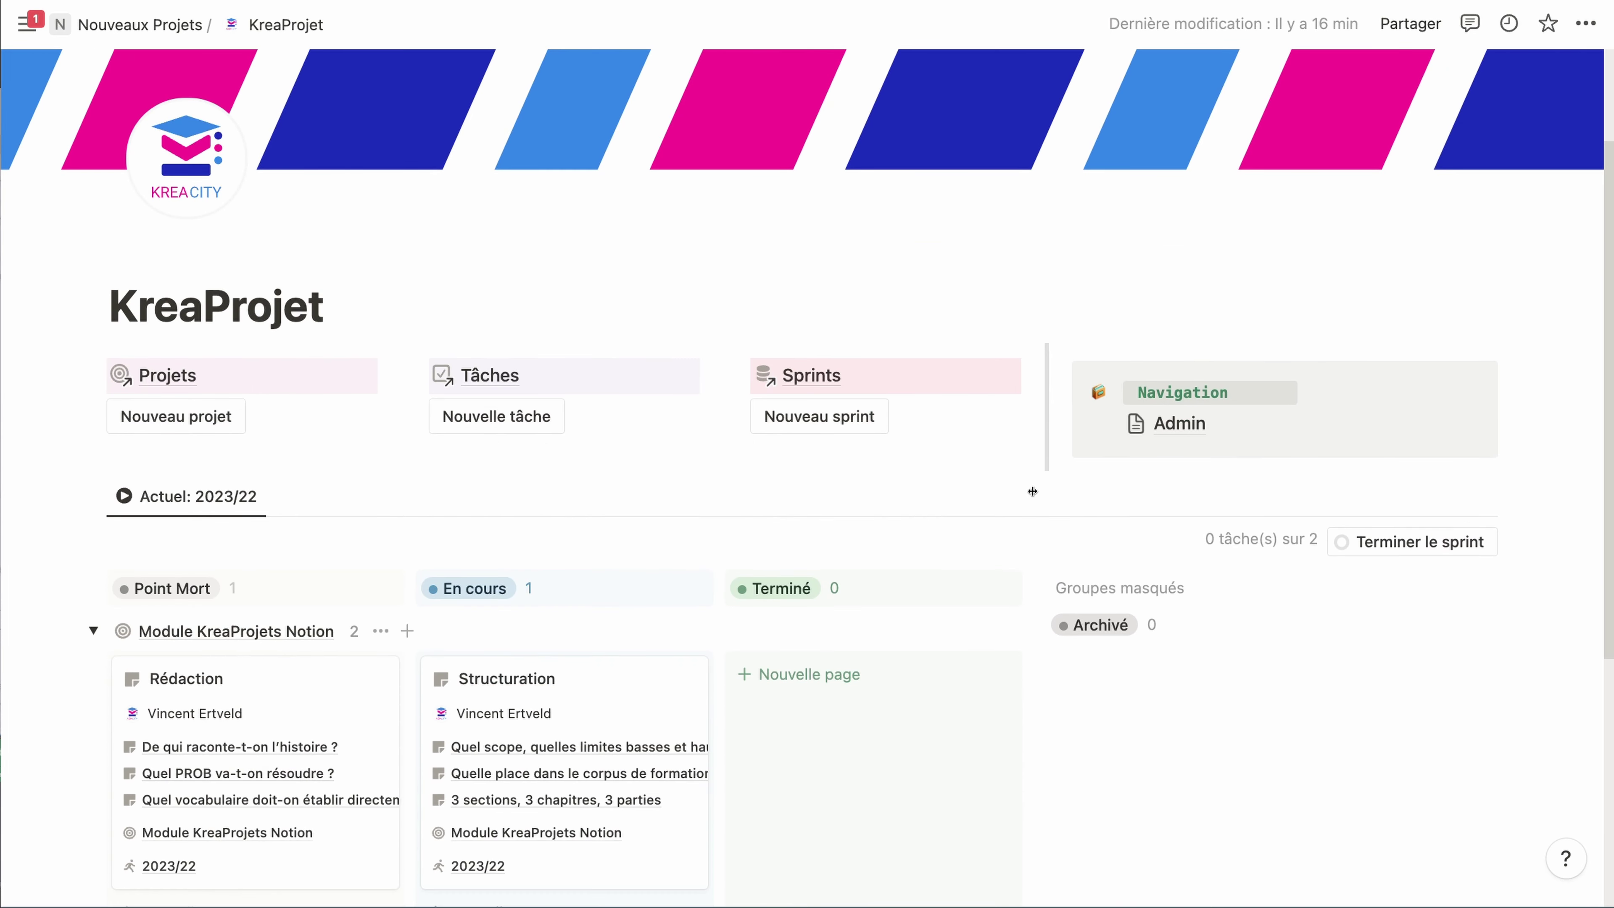
scroll(1032, 491, down, 1)
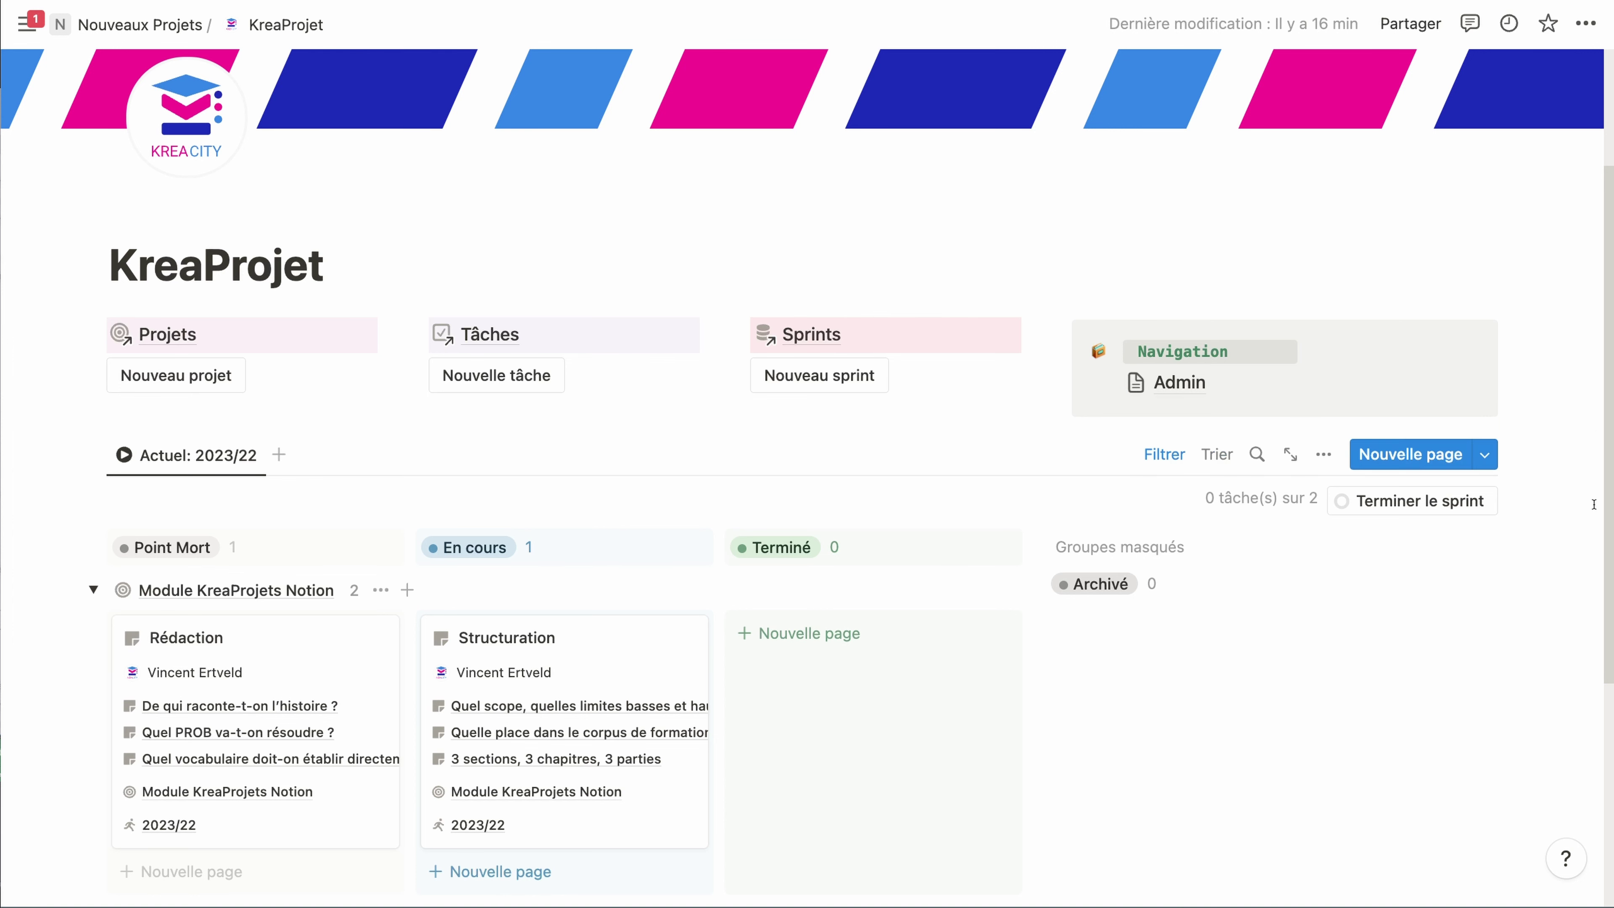
scroll(1567, 350, down, 1)
scroll(1567, 350, up, 1)
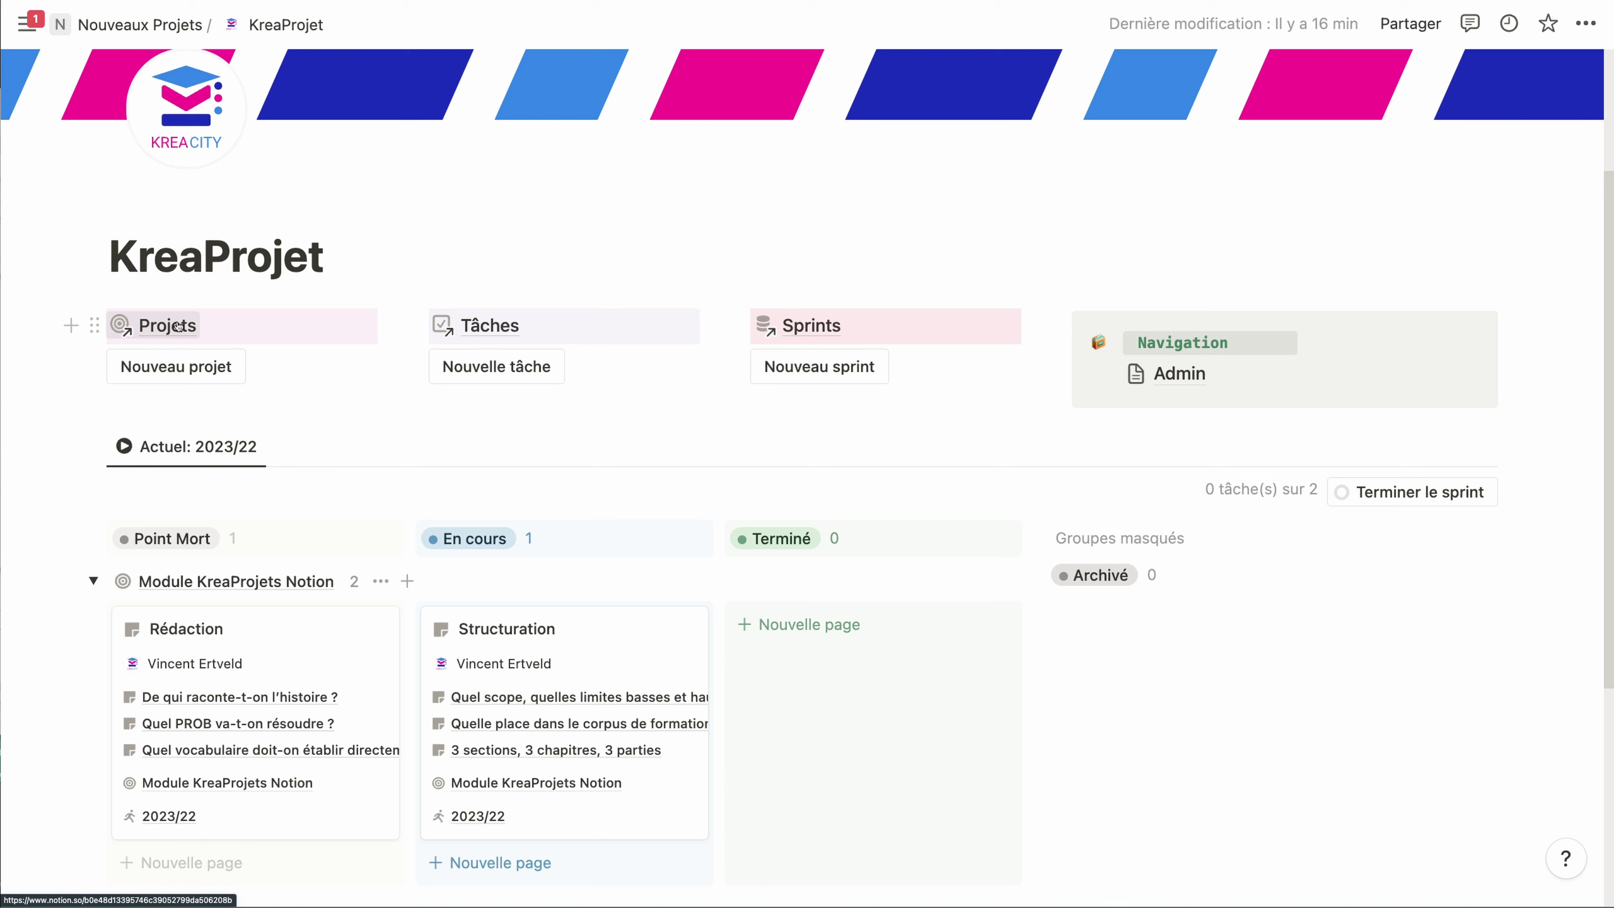
Step: Review the Projets database linked on the KreaProjet dashboard through its Mes projets, Actifs and Chronologie views
click(178, 327)
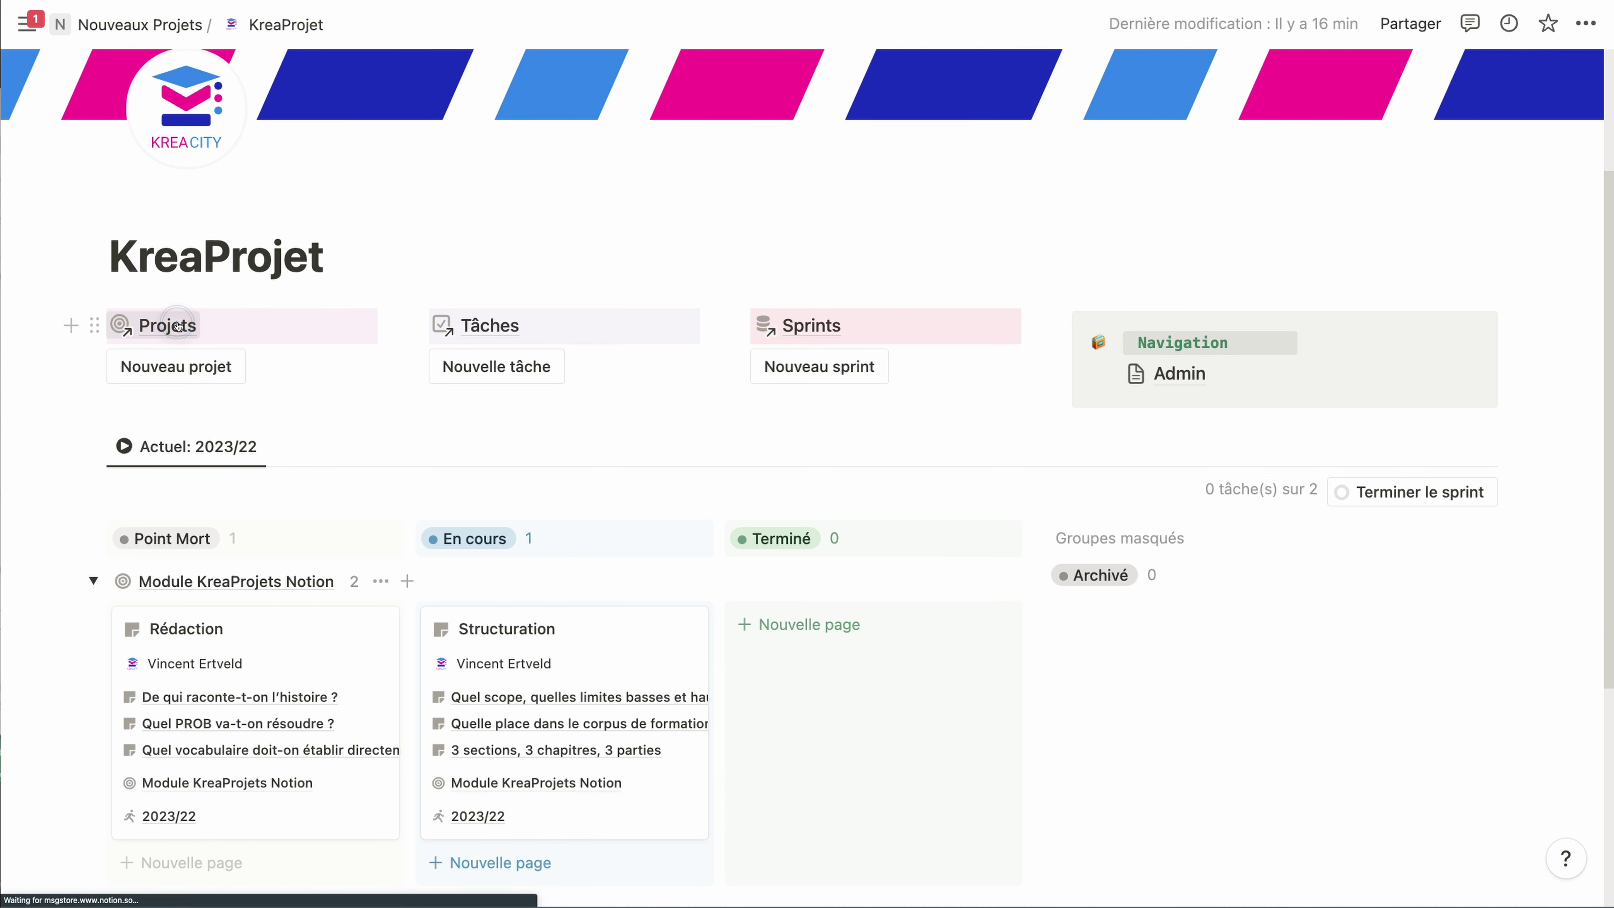
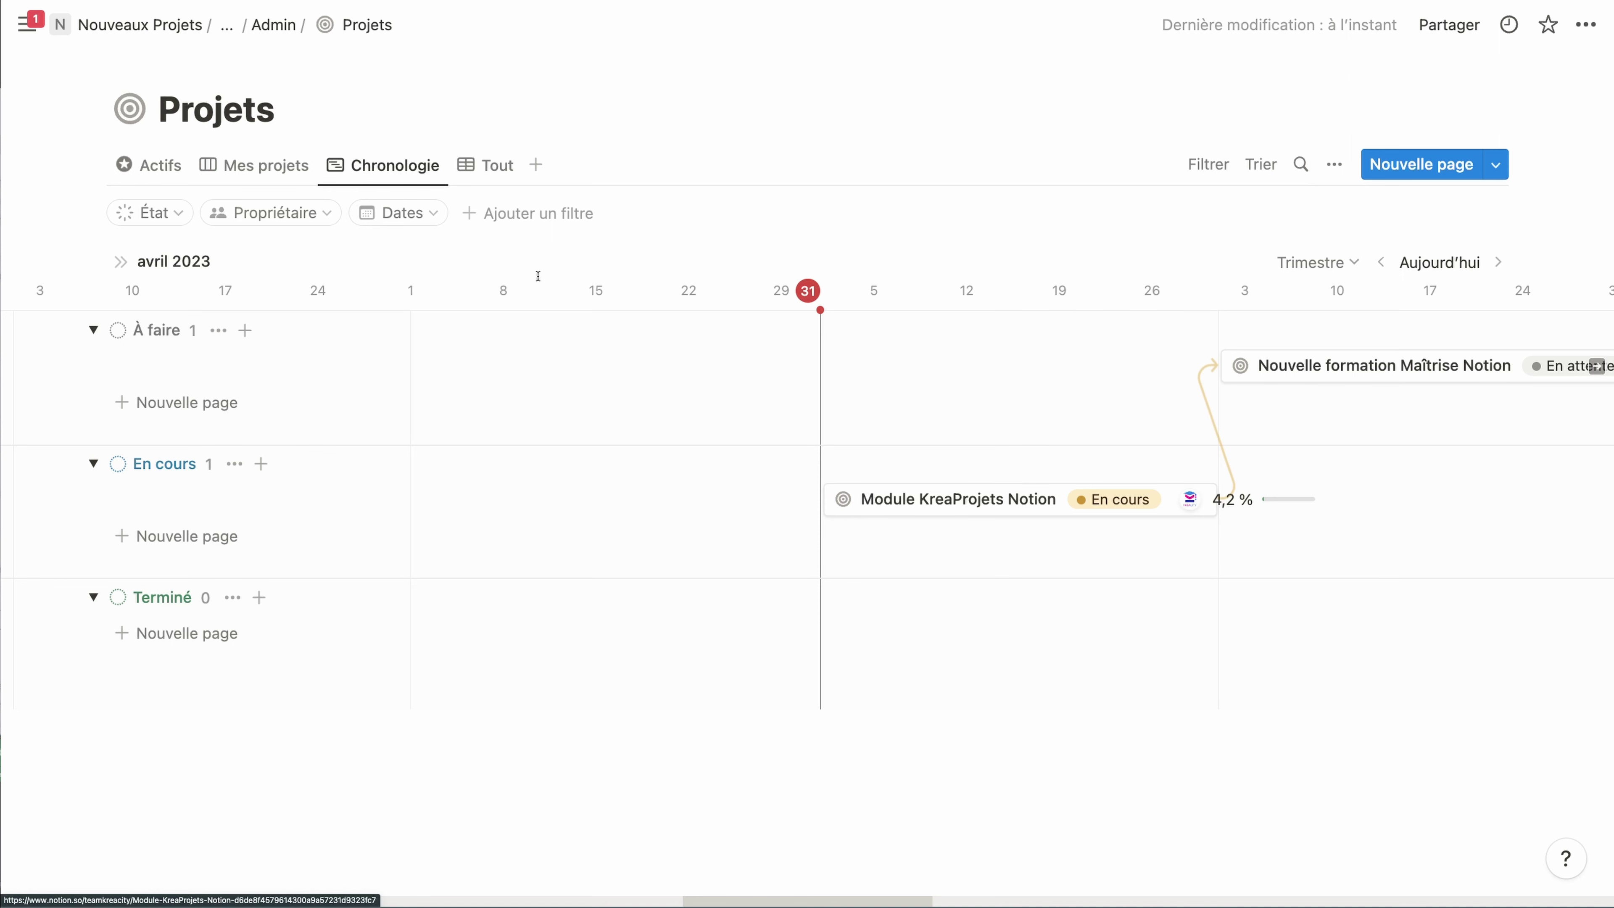
click(220, 176)
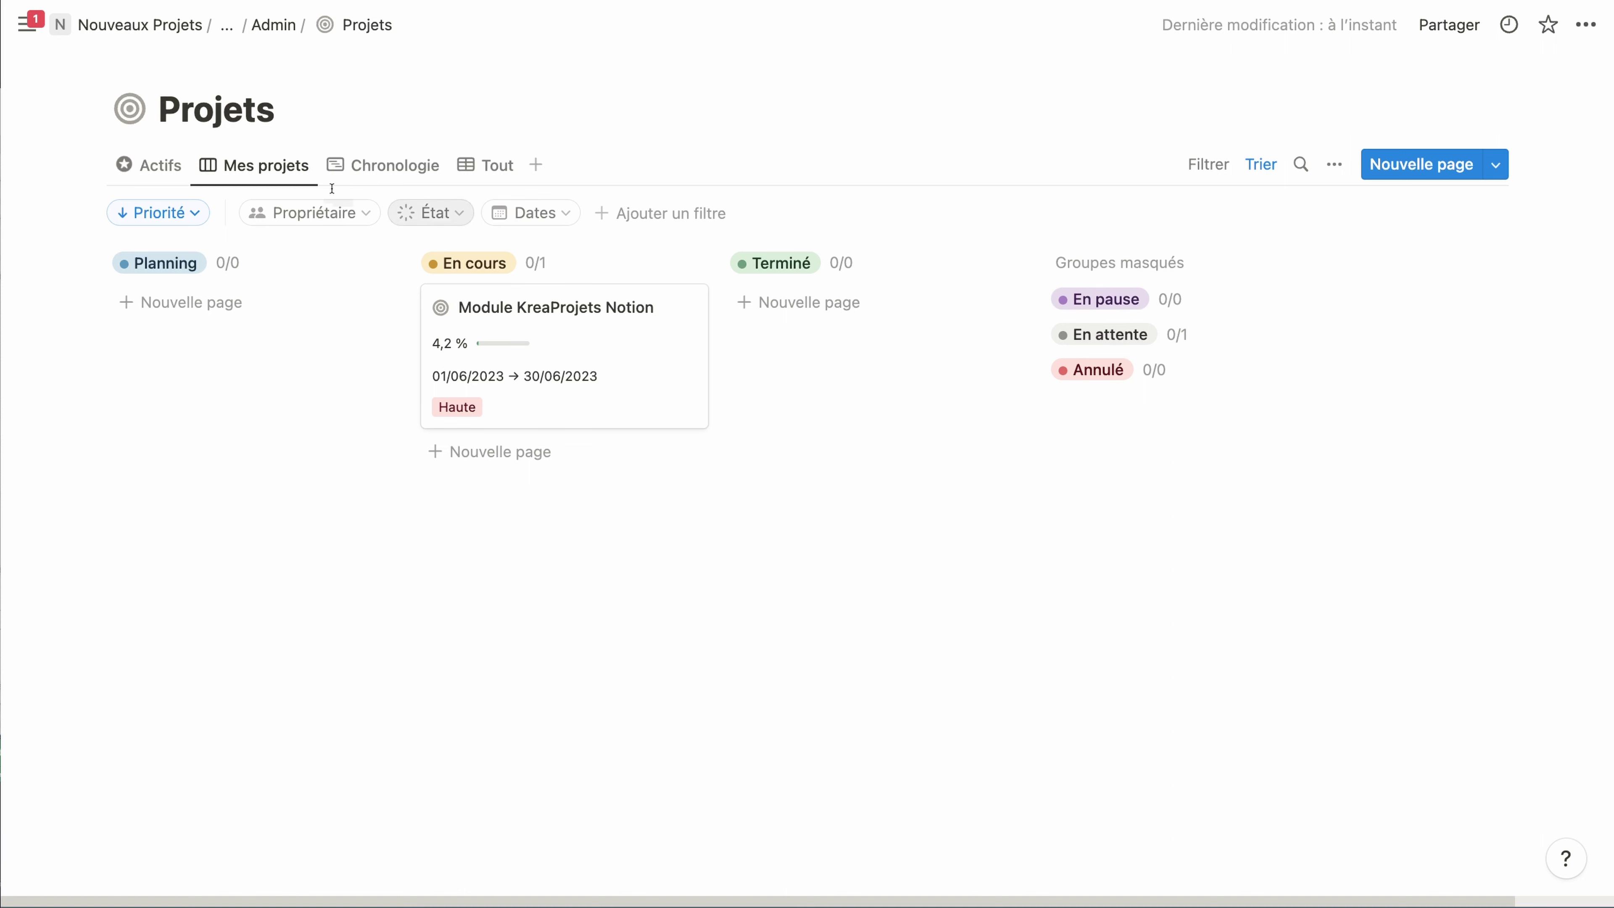
click(159, 165)
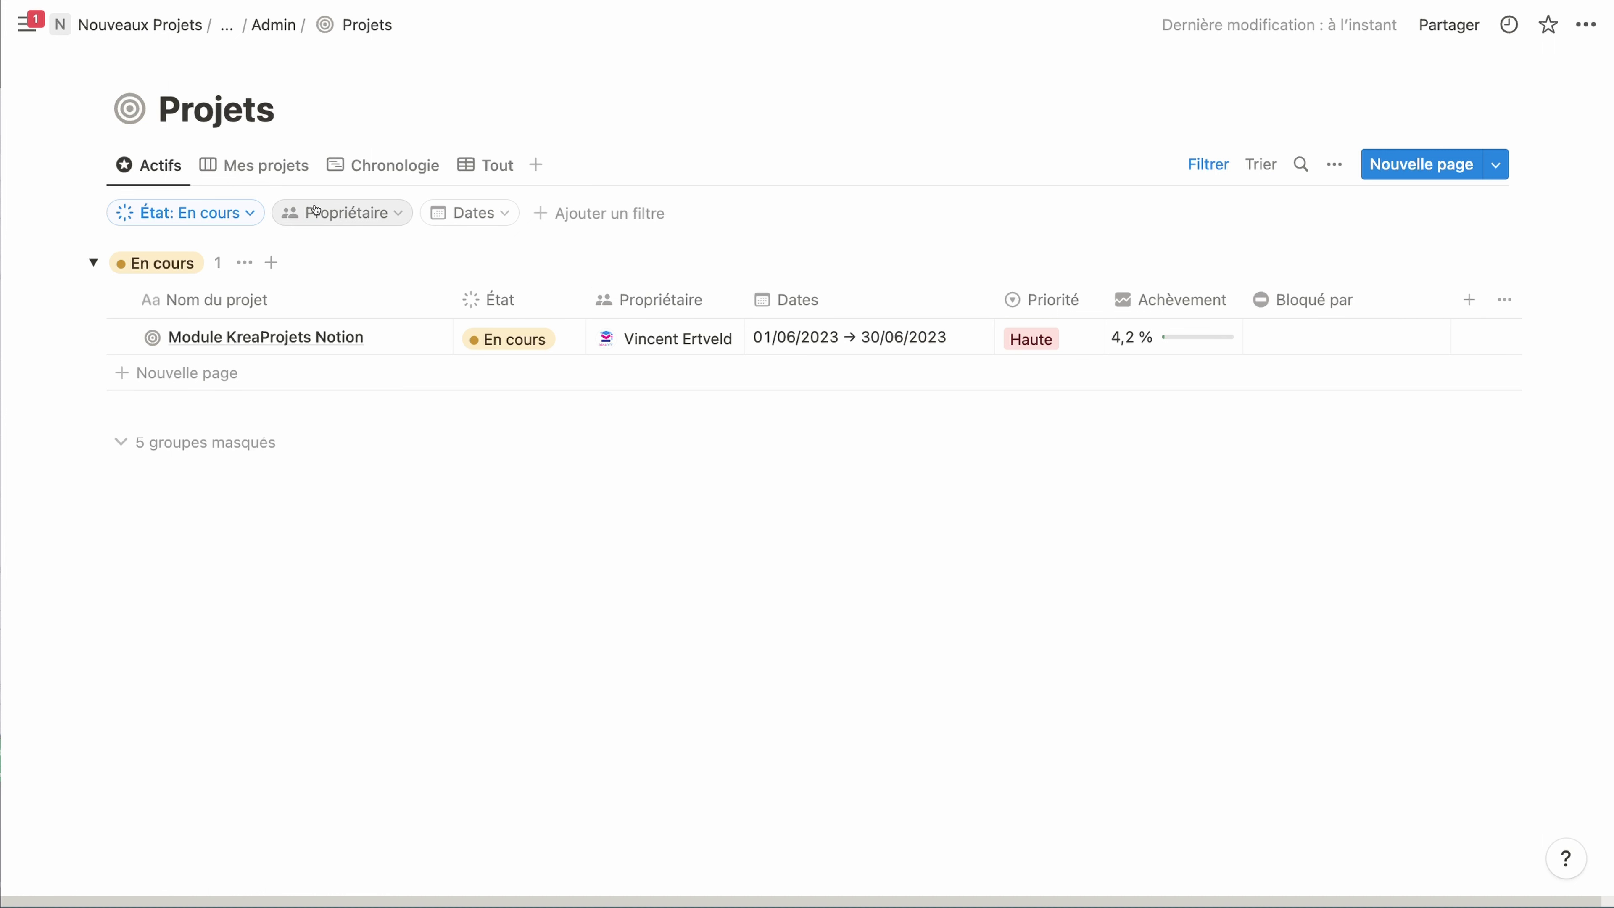
click(385, 169)
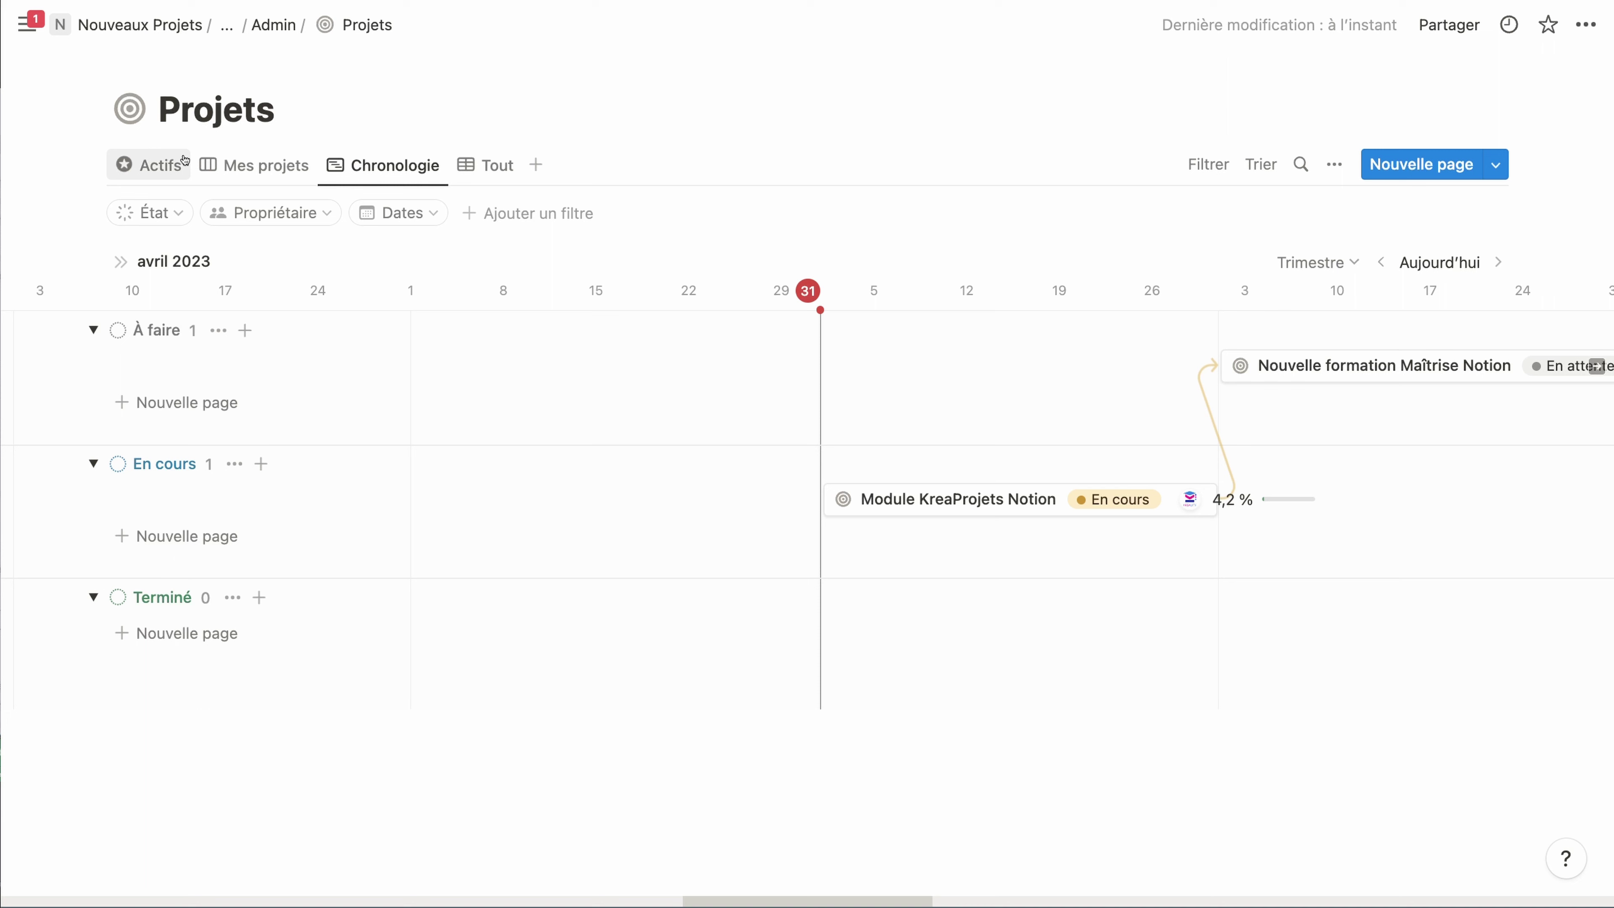
click(178, 166)
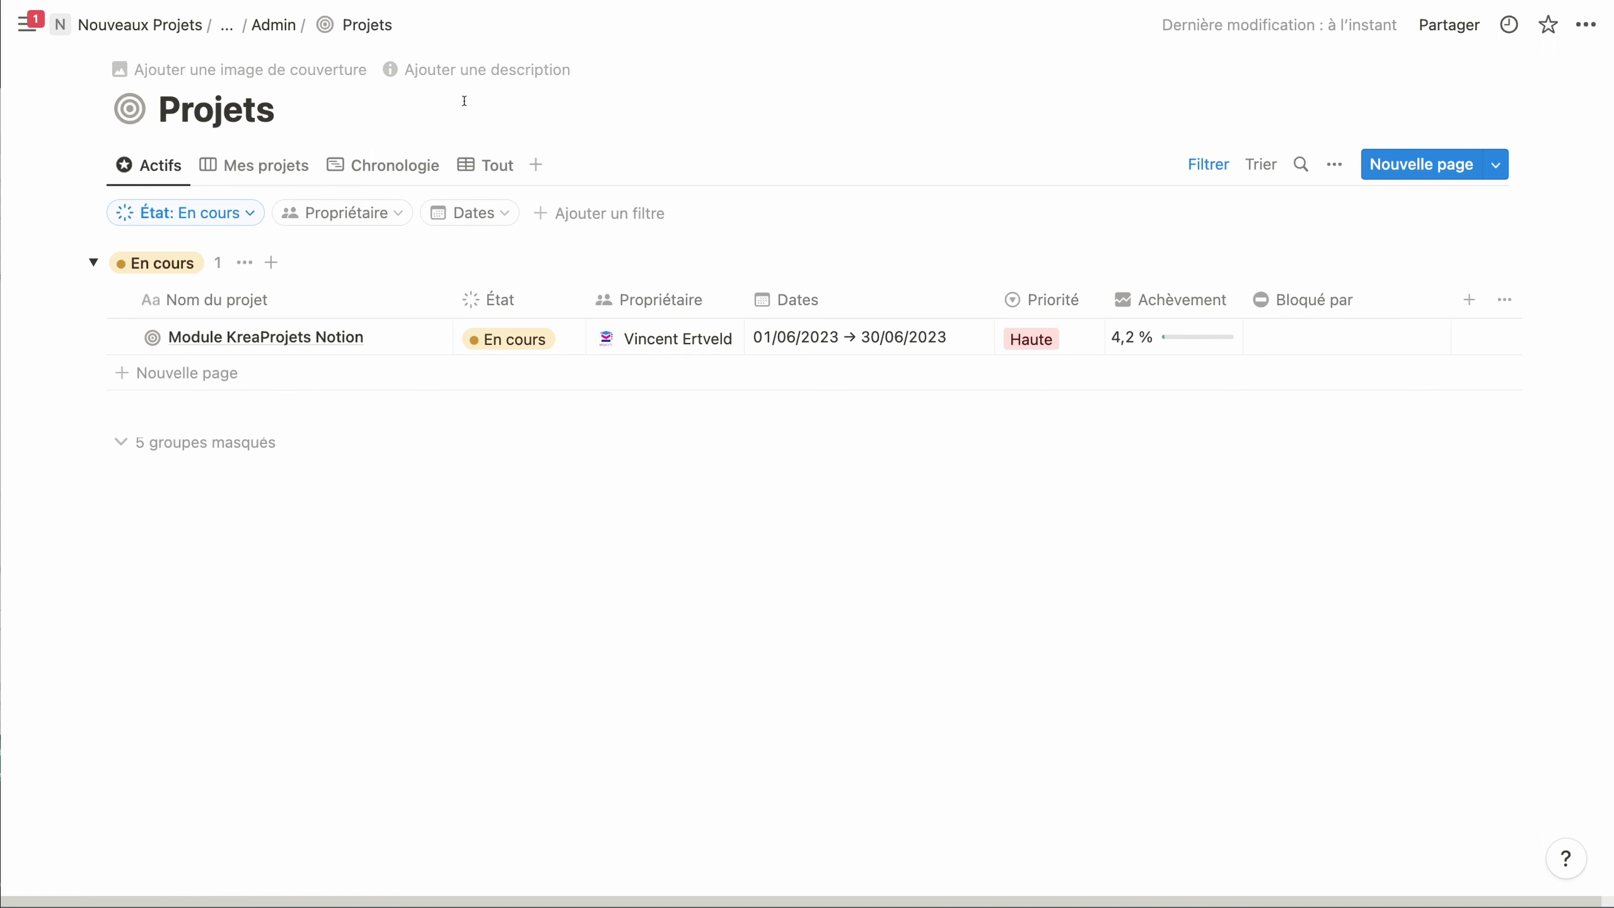
Step: Open the Tâches database from the Admin page and expand the subtasks of the Structuration task
click(277, 30)
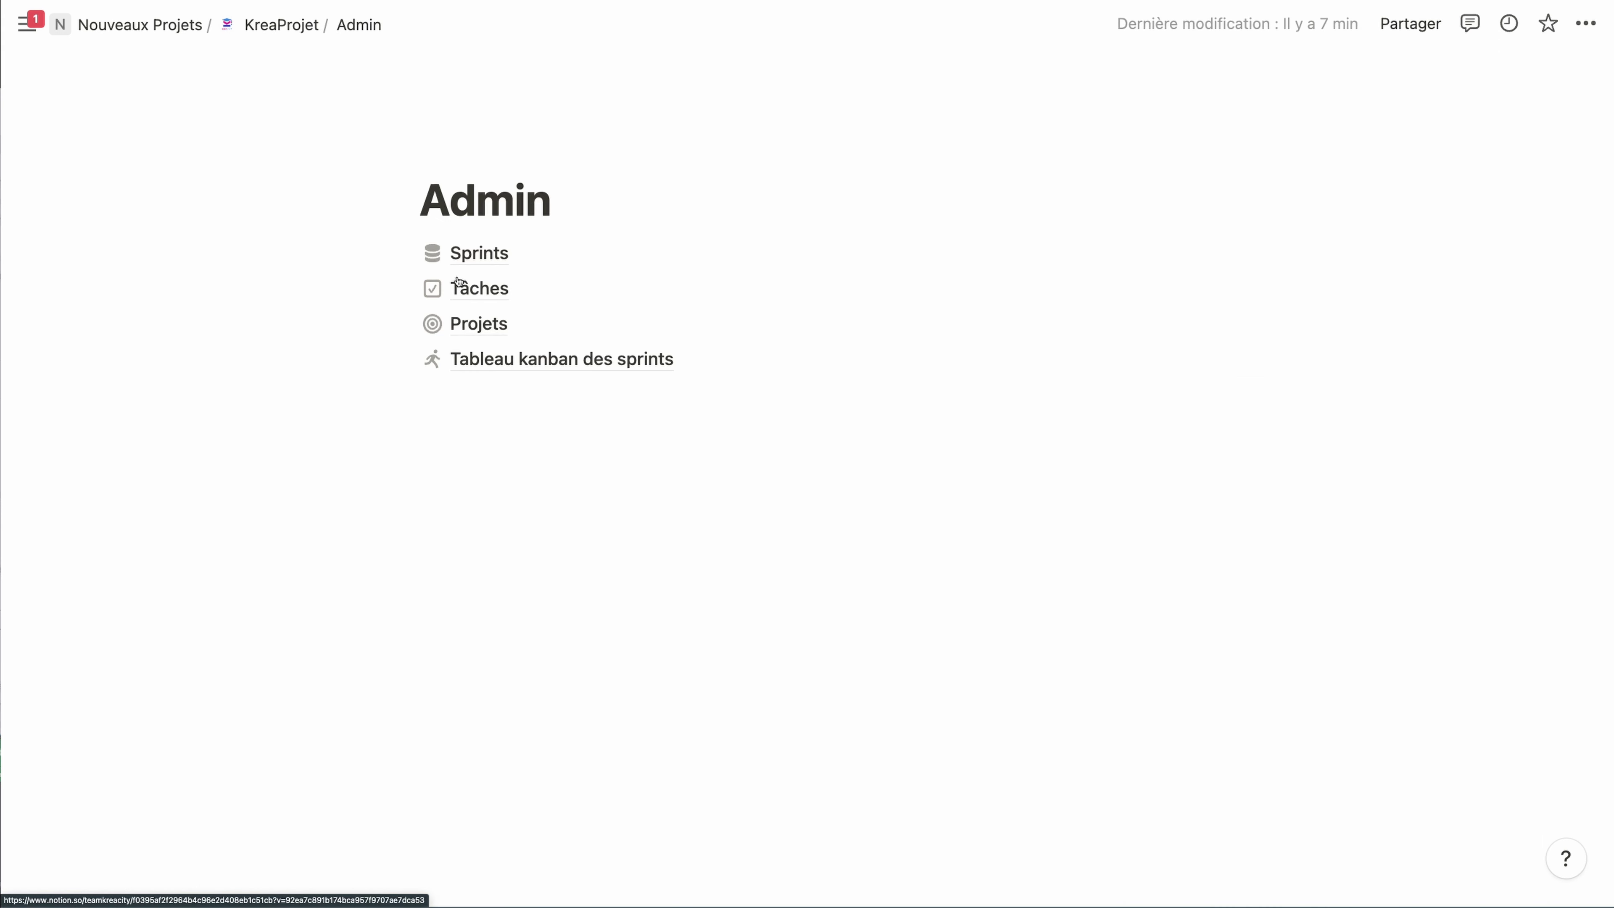
click(465, 292)
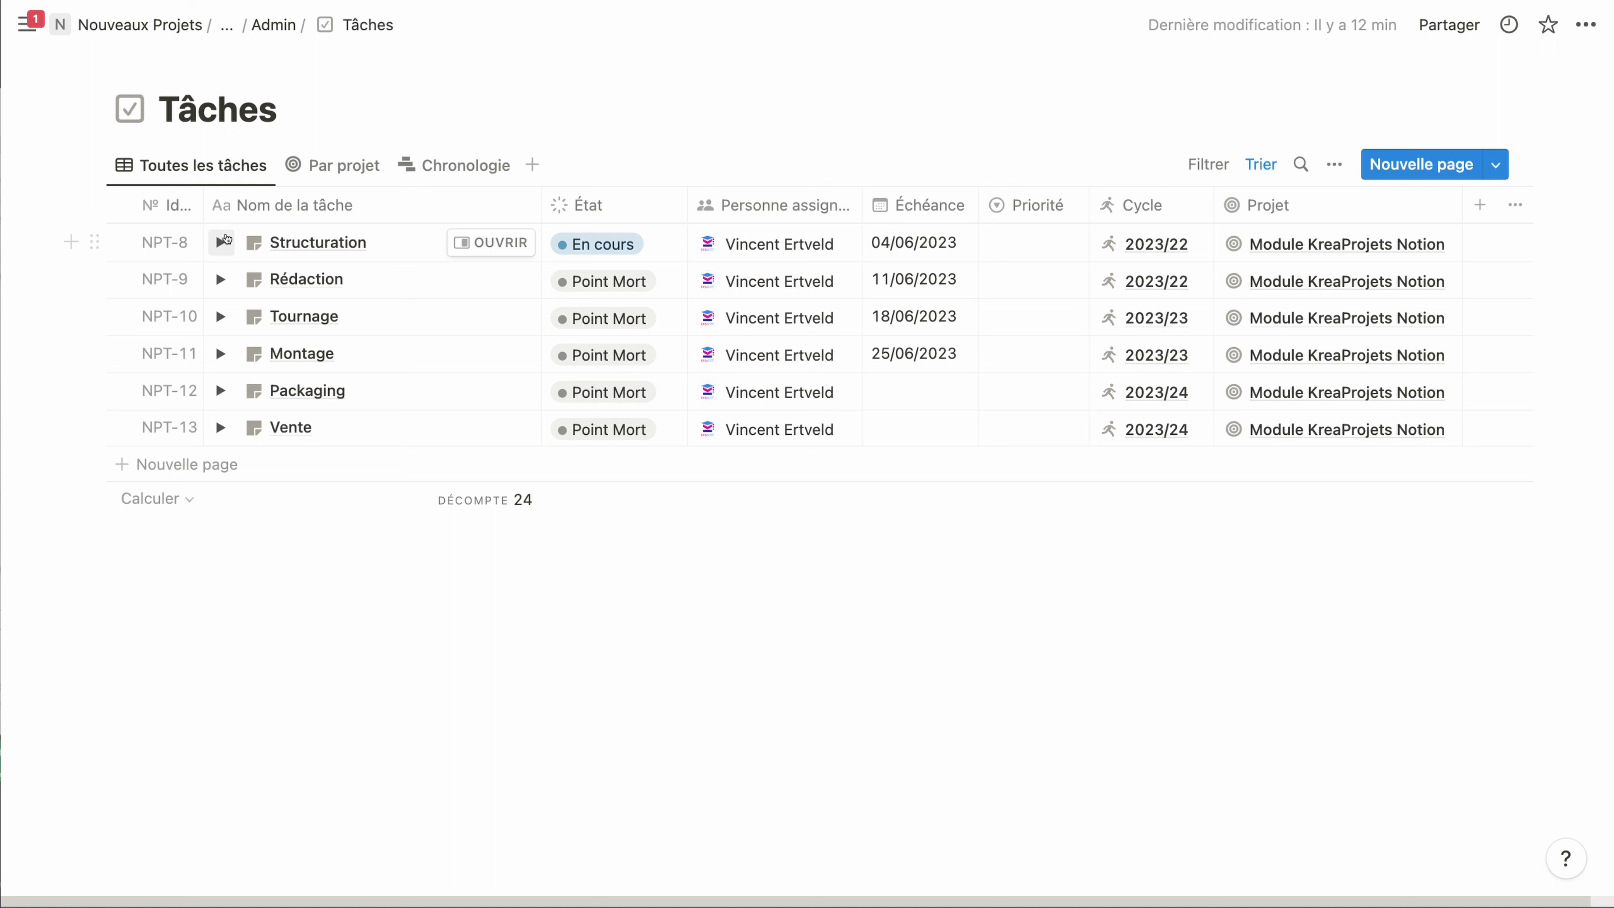
click(222, 242)
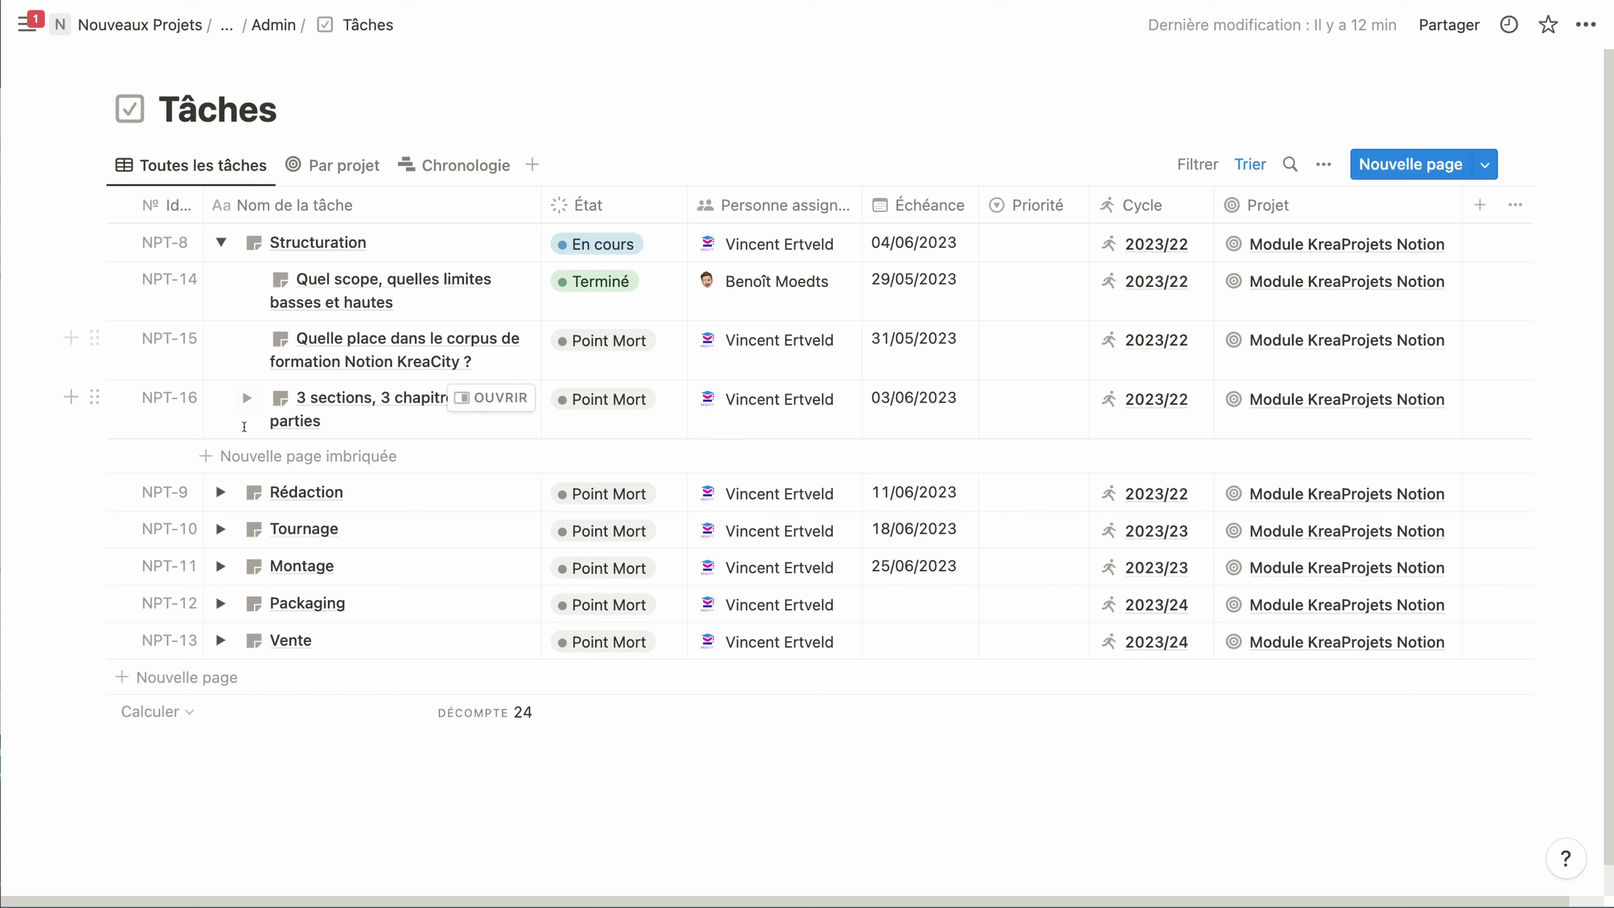
Step: Inspect the prefix setting of the Identifiant de la tâche property in the Tâches database
click(166, 204)
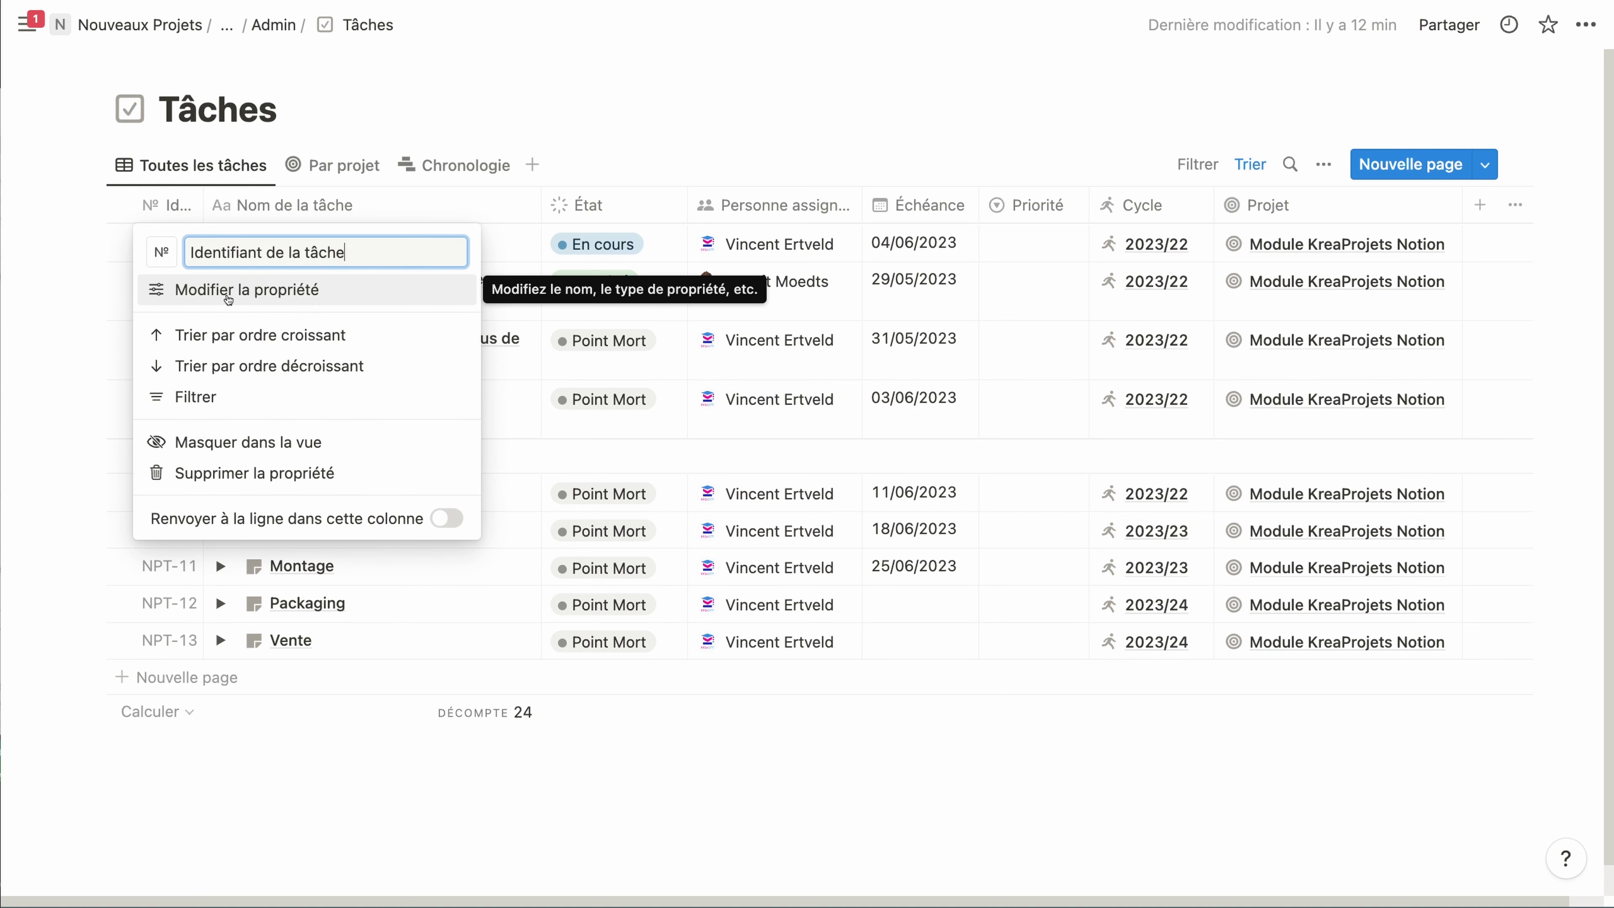
click(222, 308)
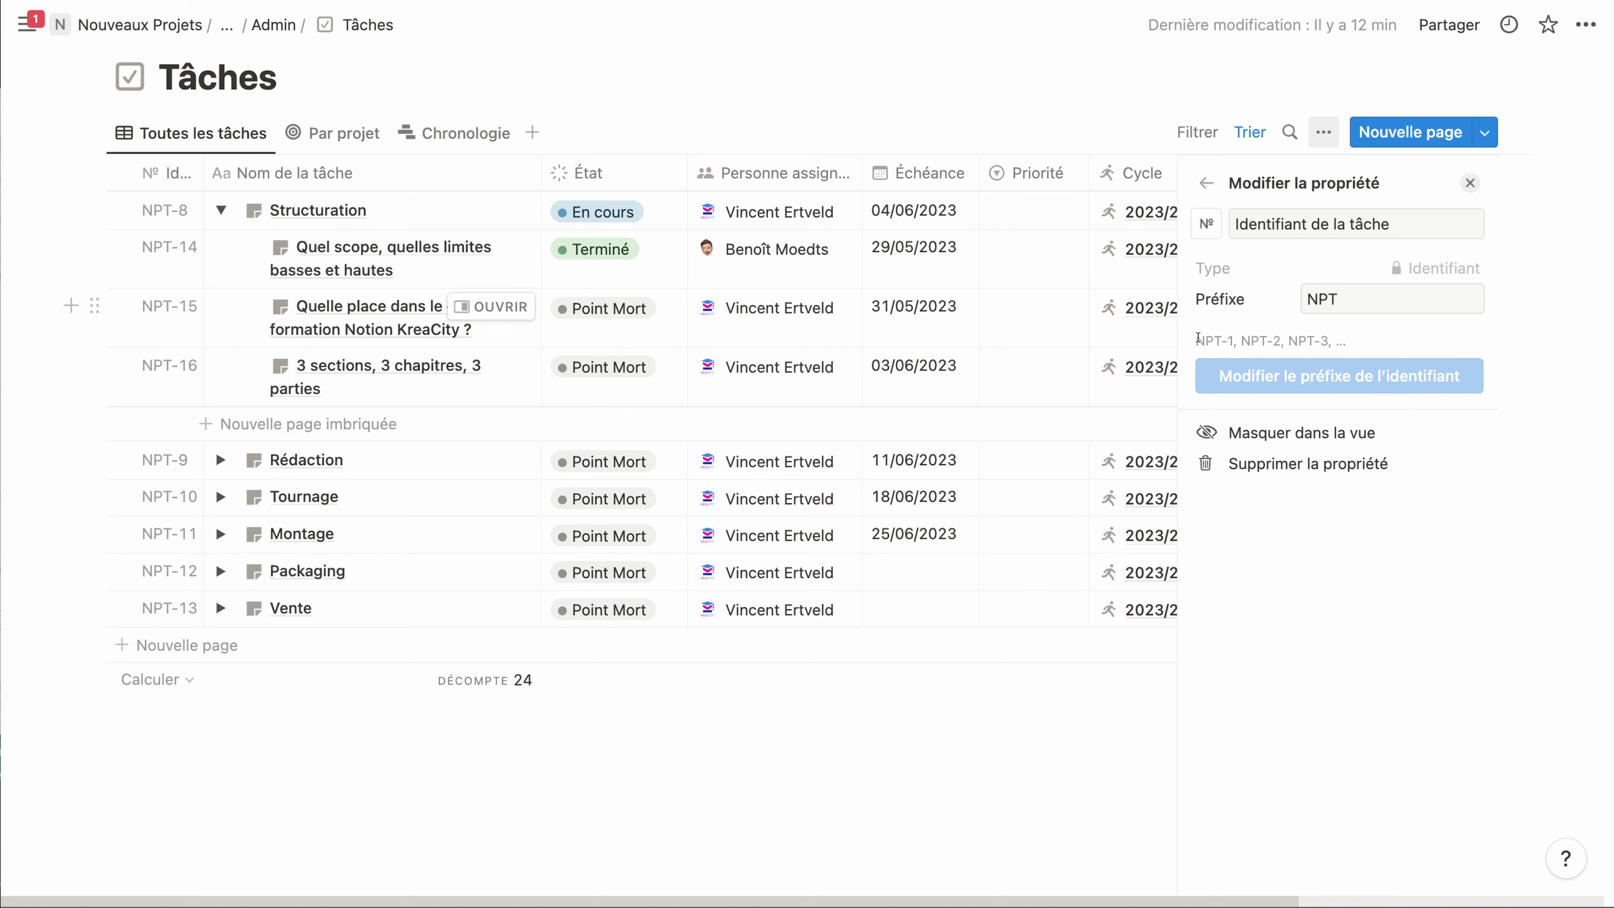
click(1470, 183)
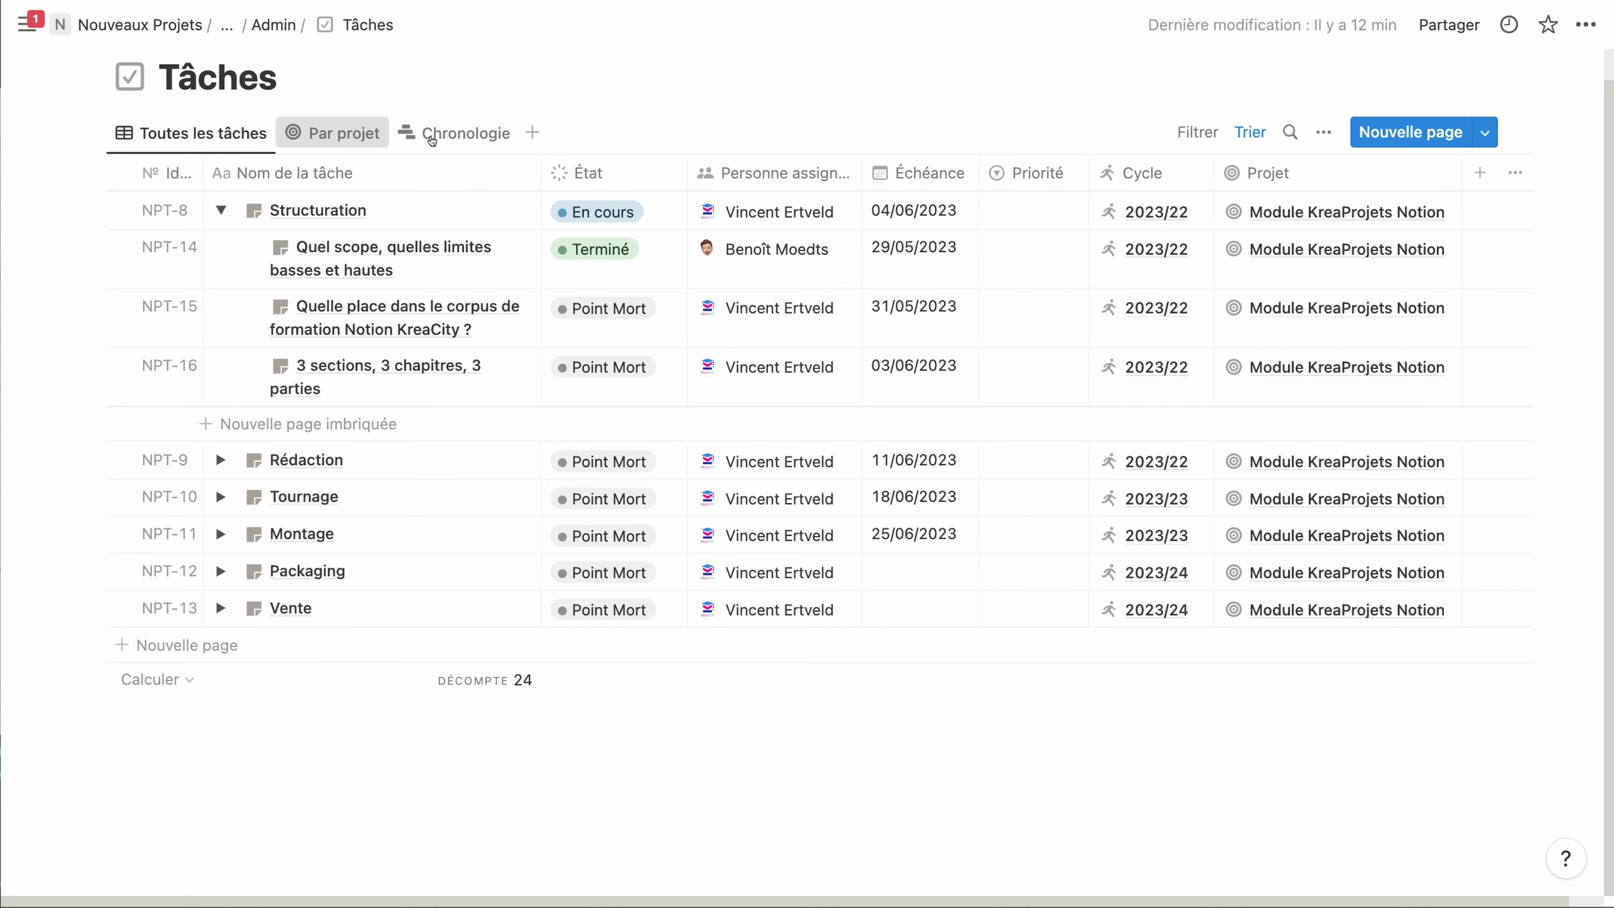
Step: Show the Chronologie view of the Tâches database with the Structuration task's subtasks expanded
click(381, 132)
click(450, 163)
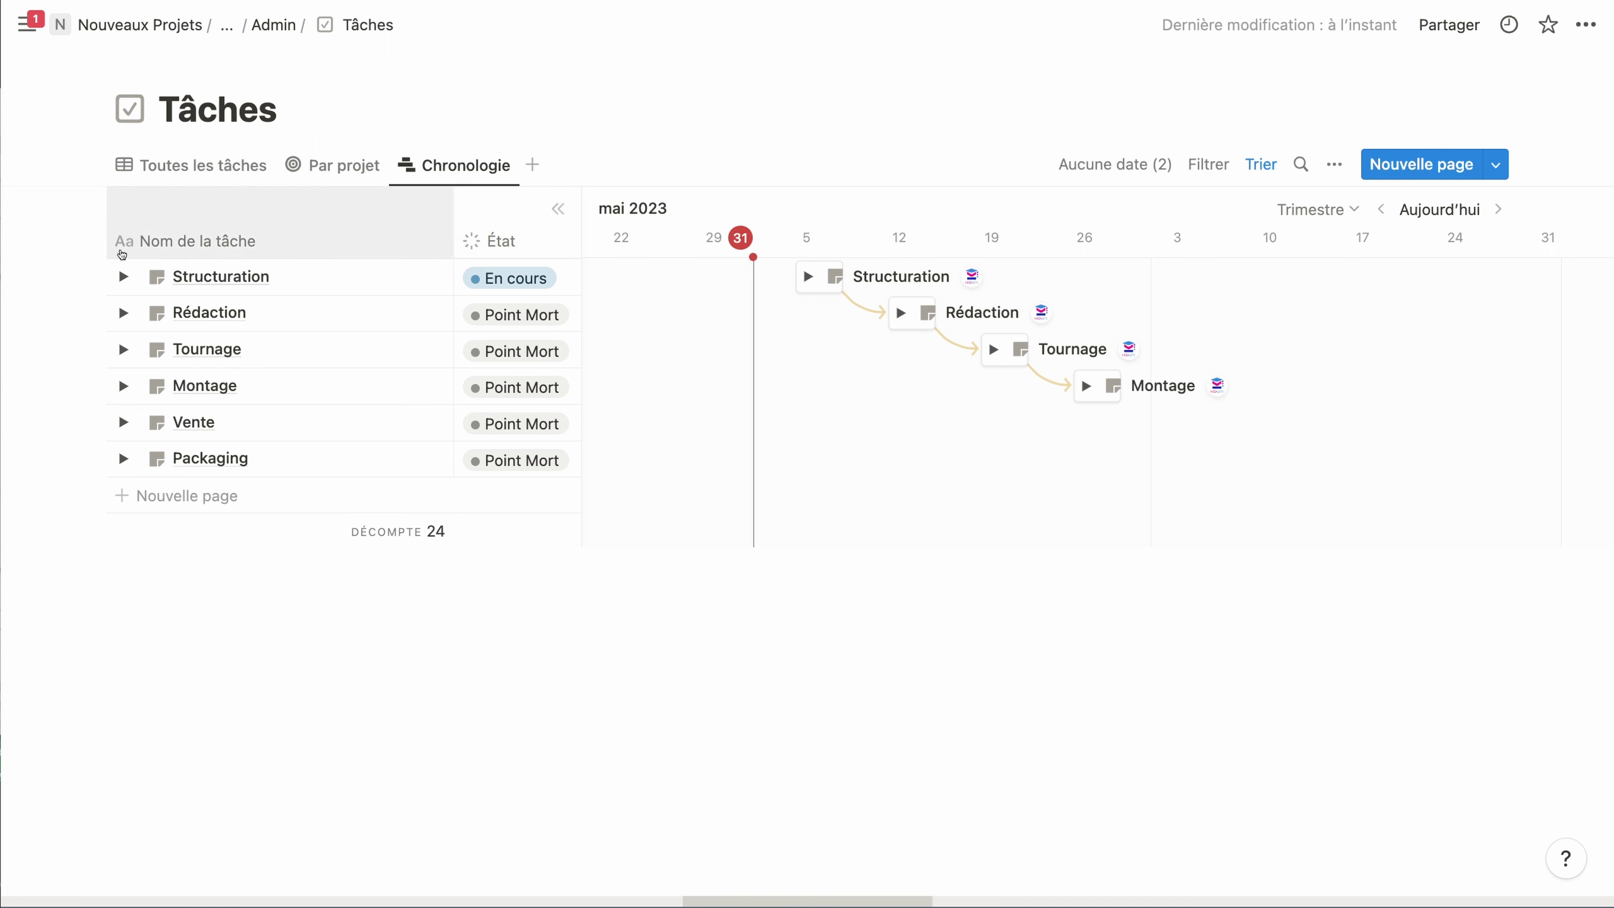
click(121, 277)
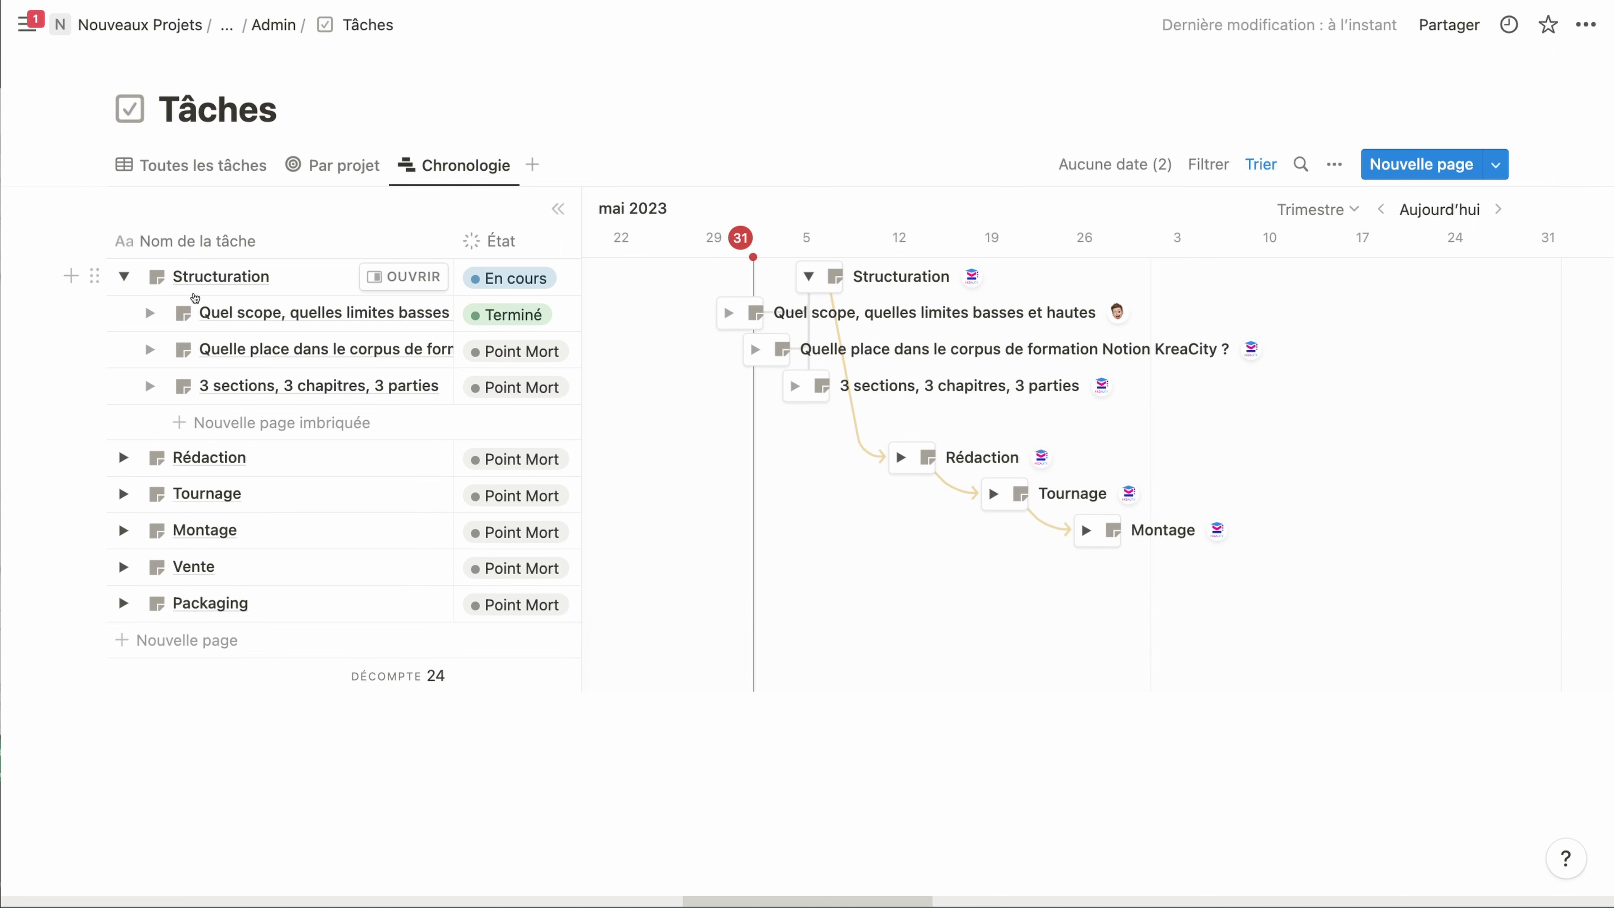
Step: Set the Tâches timeline scale to Mois and collapse the Structuration task
click(1356, 213)
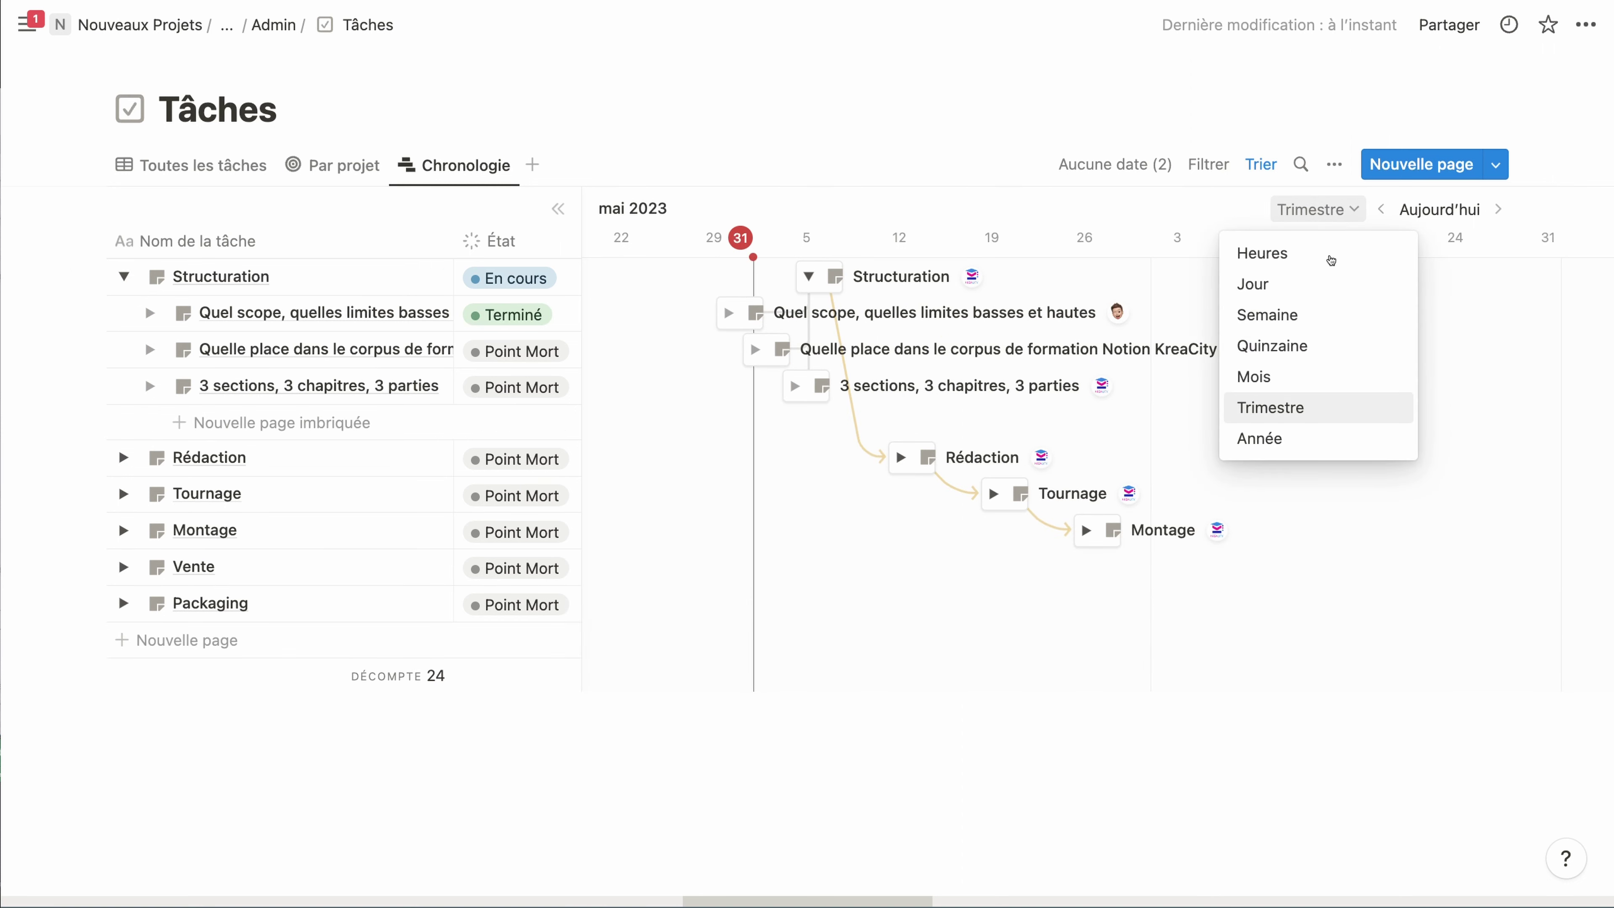
click(1290, 381)
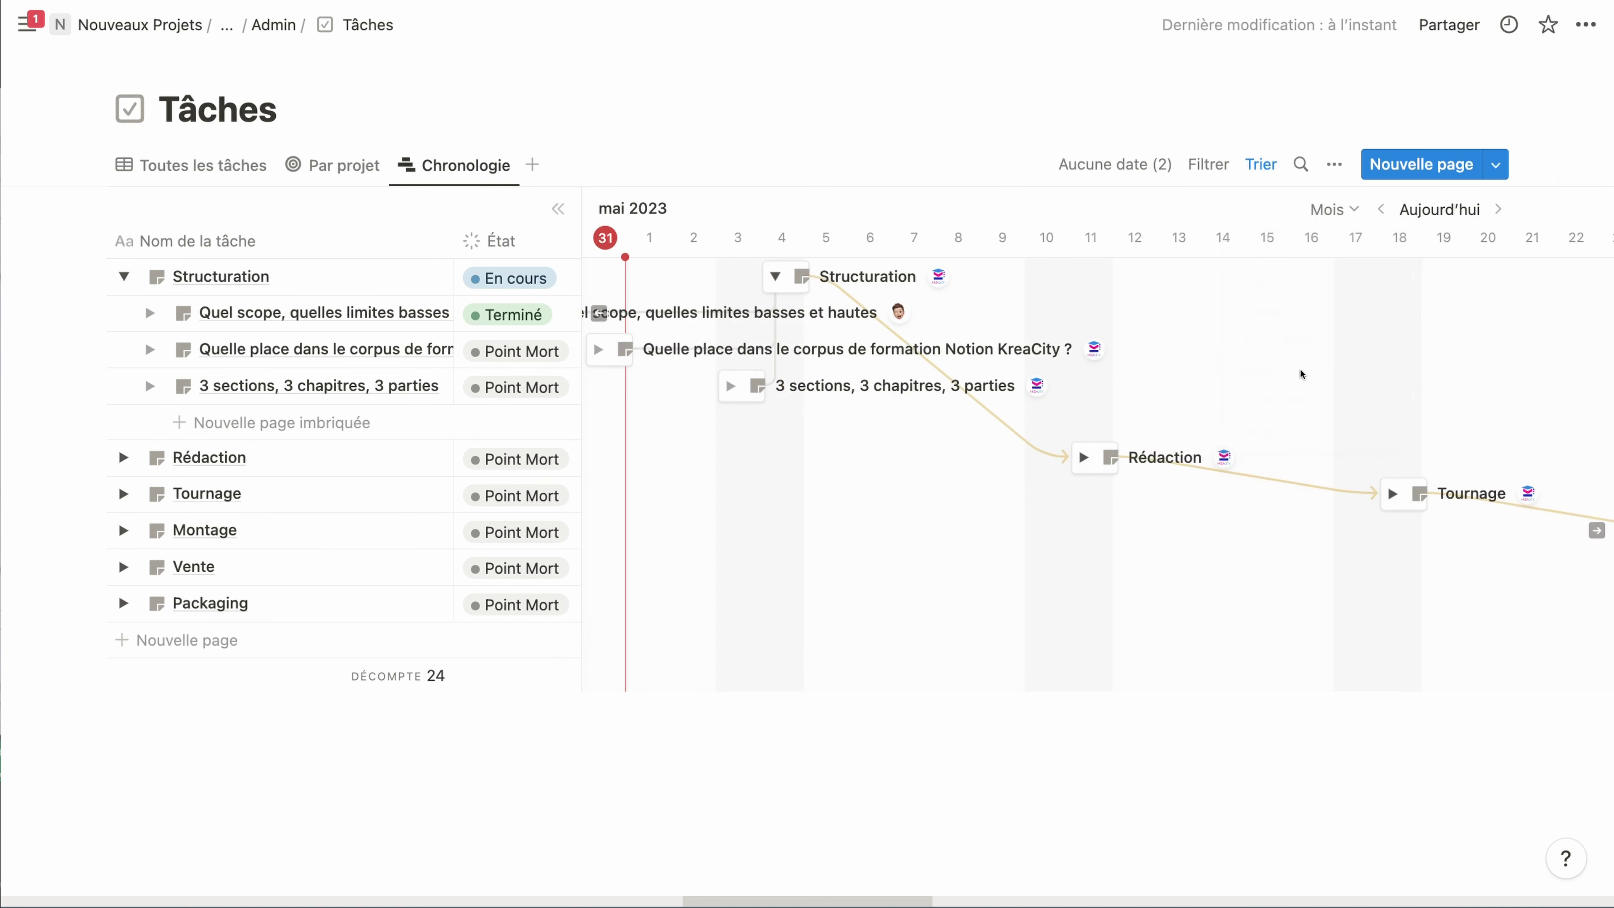
scroll(1065, 393, left, 5)
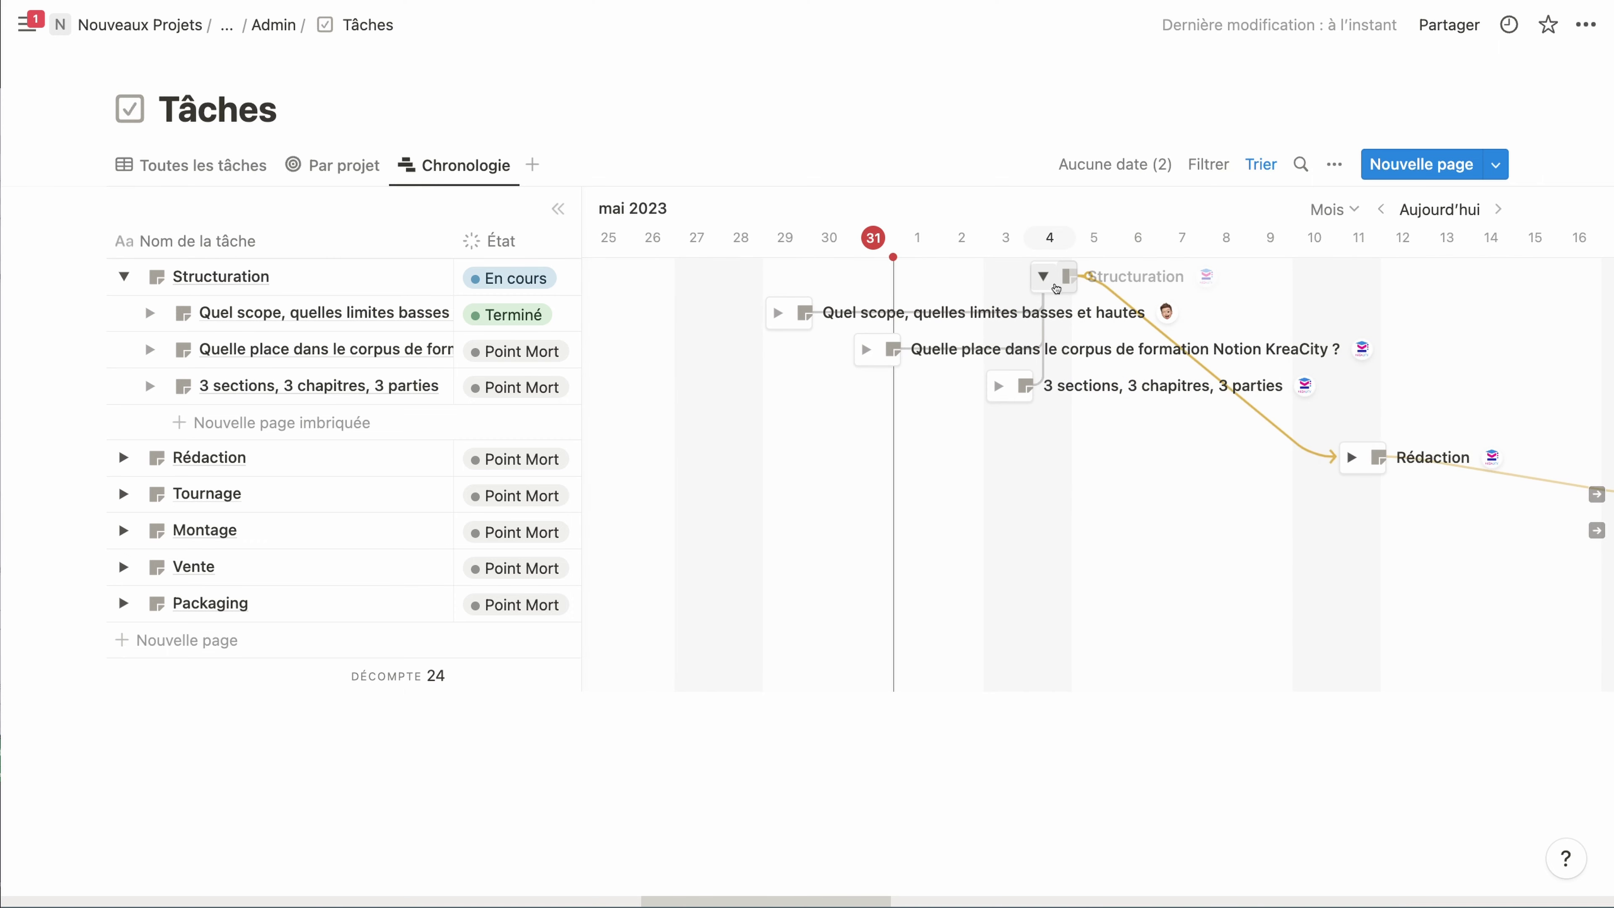
click(1043, 277)
click(1043, 278)
click(1043, 278)
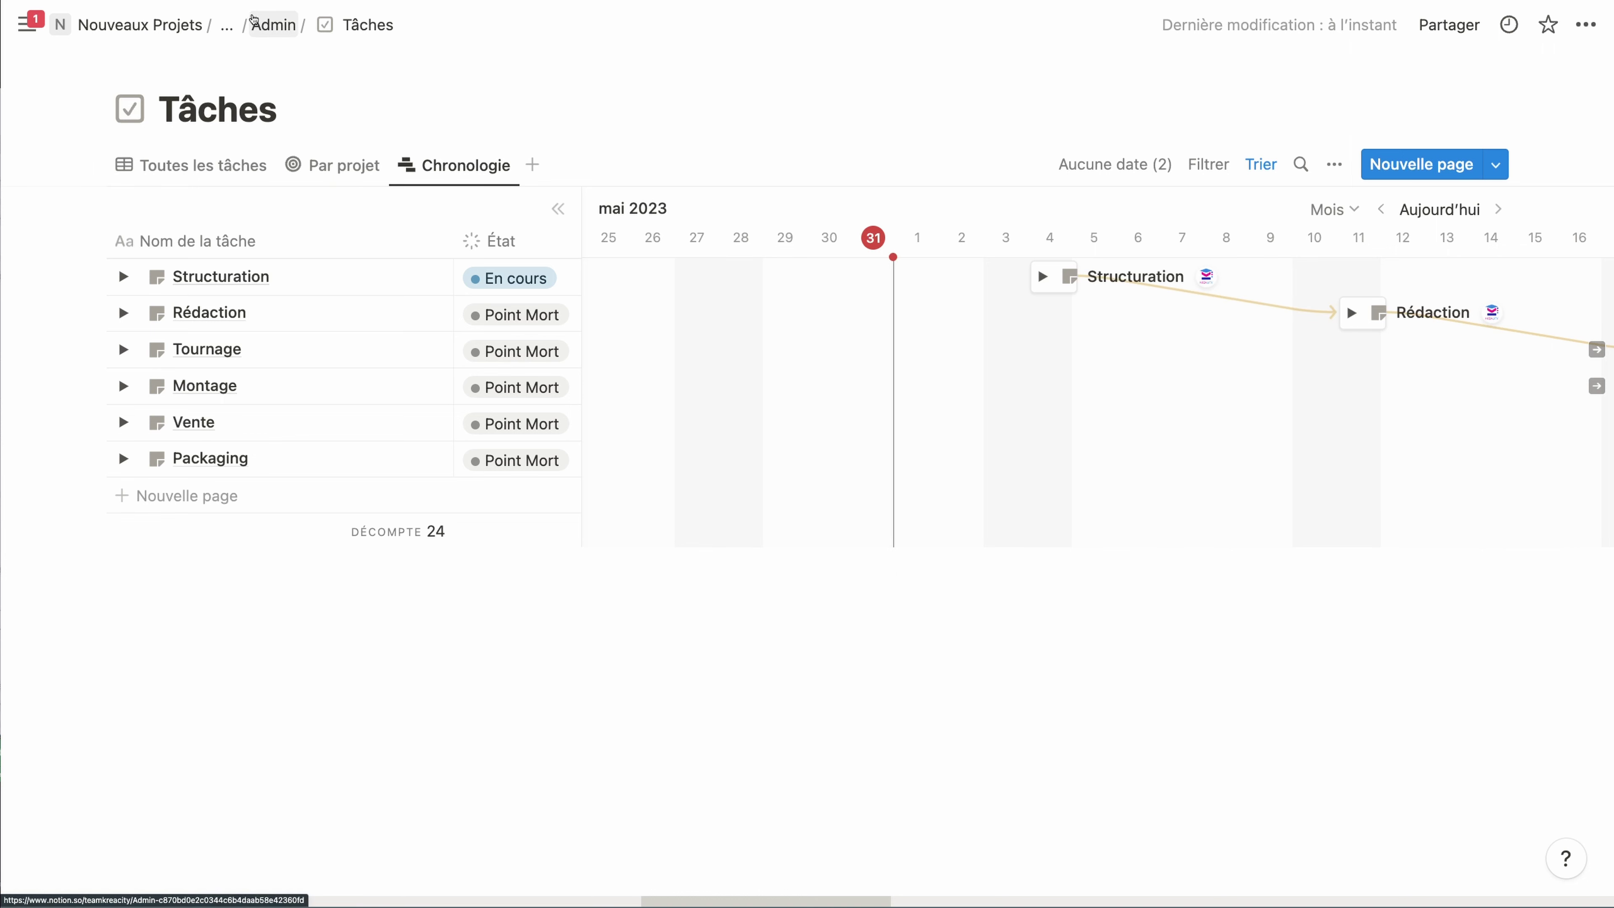
Step: Open the Sprints database from the Admin page and examine the formula of its Week property
click(273, 24)
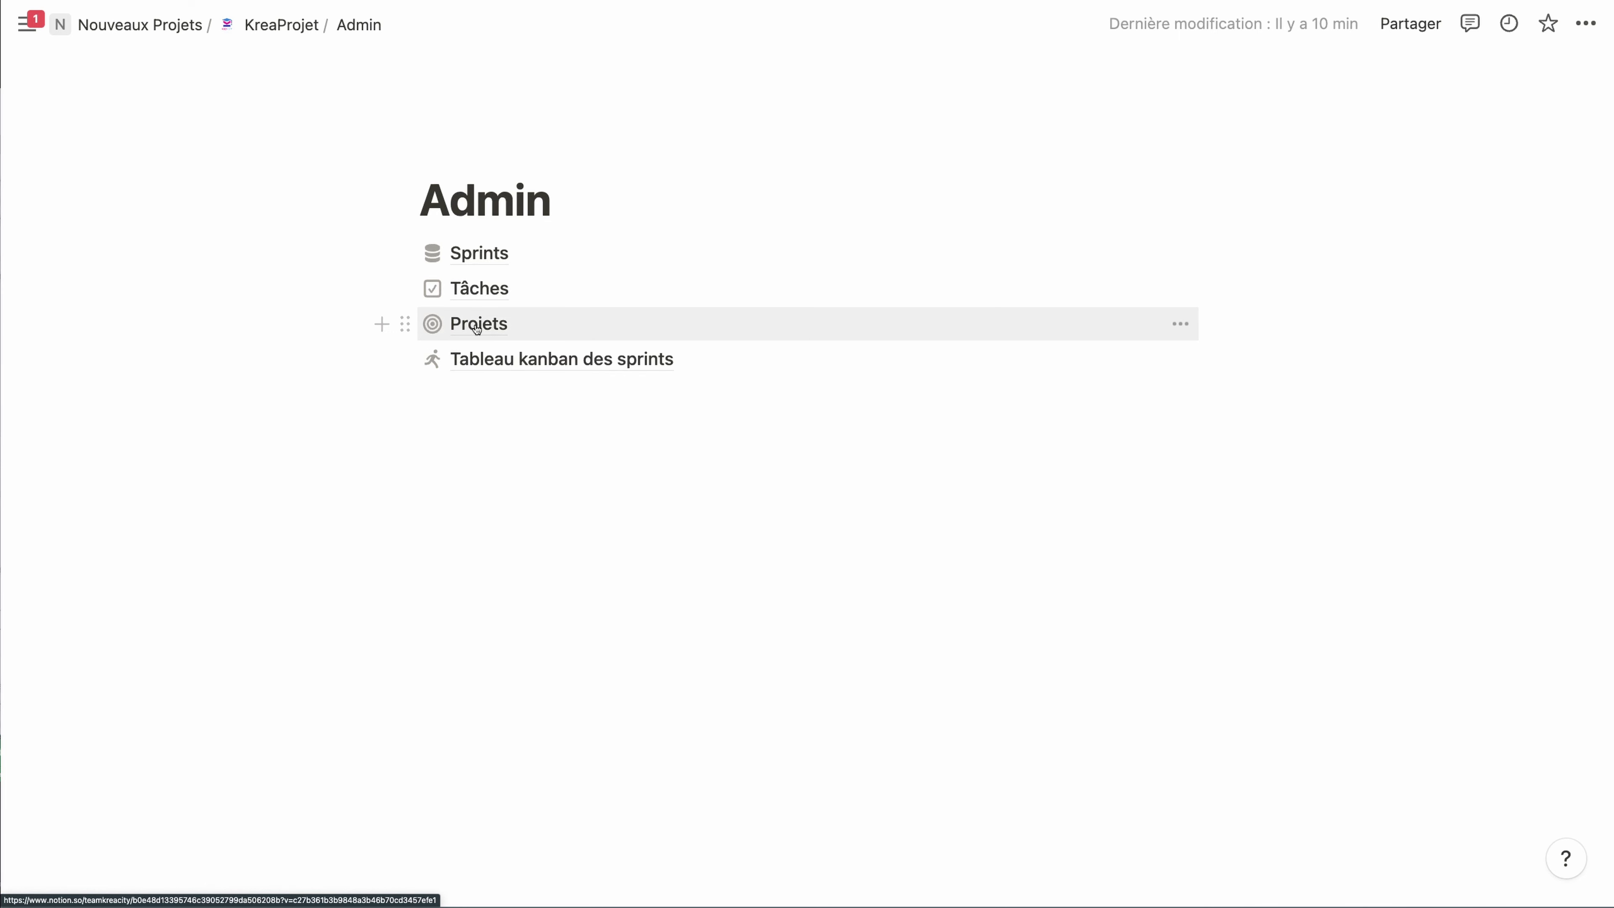
click(483, 257)
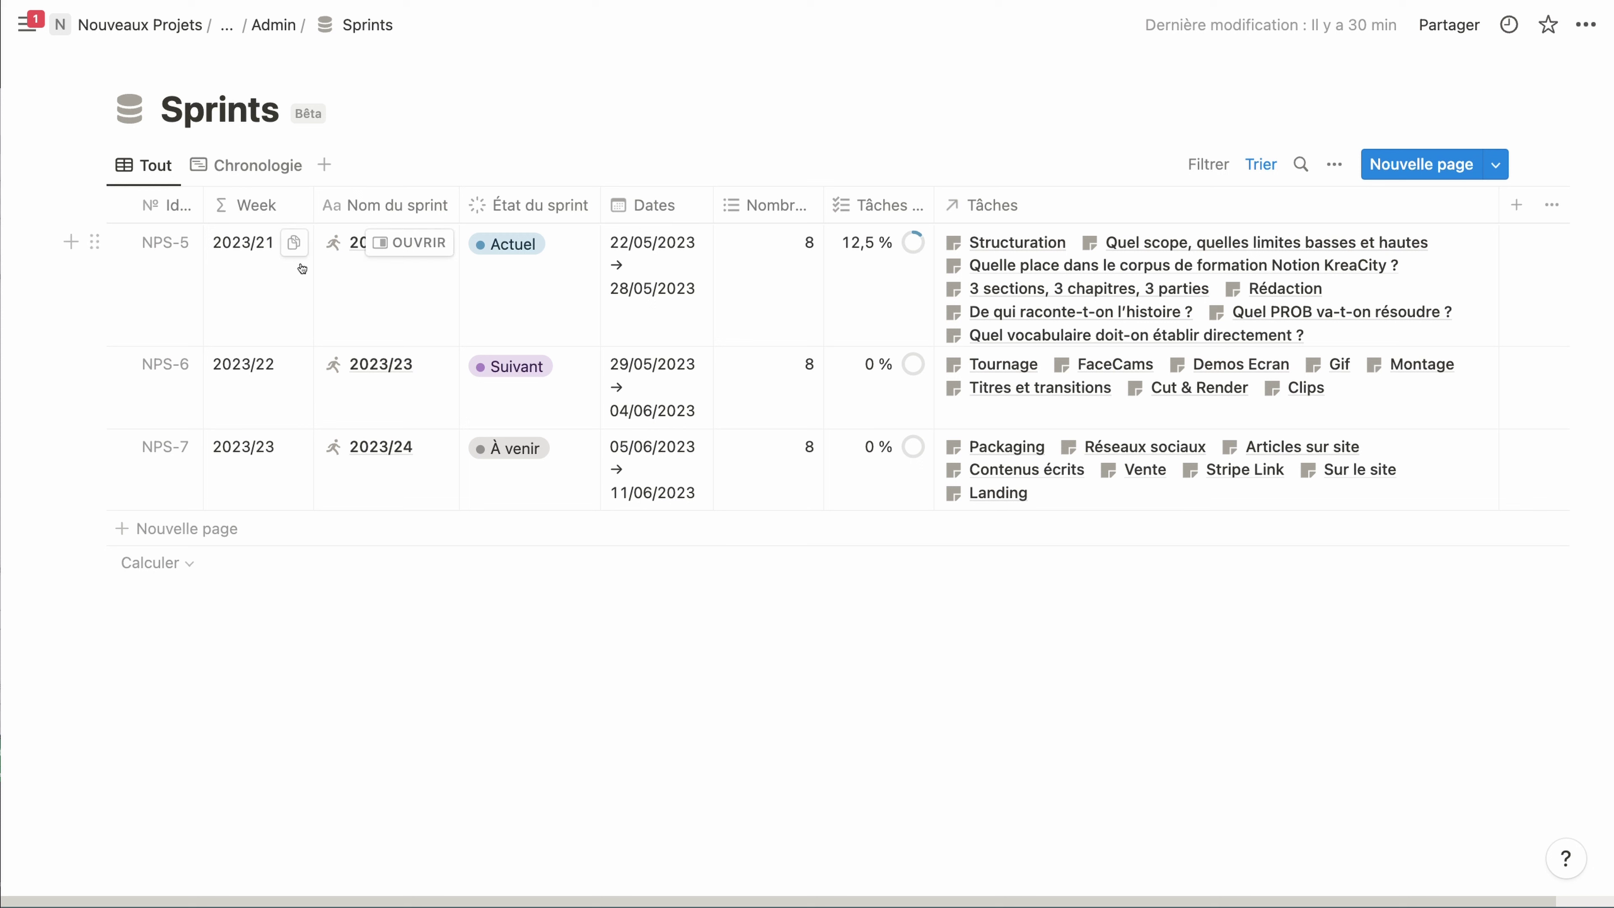
click(269, 212)
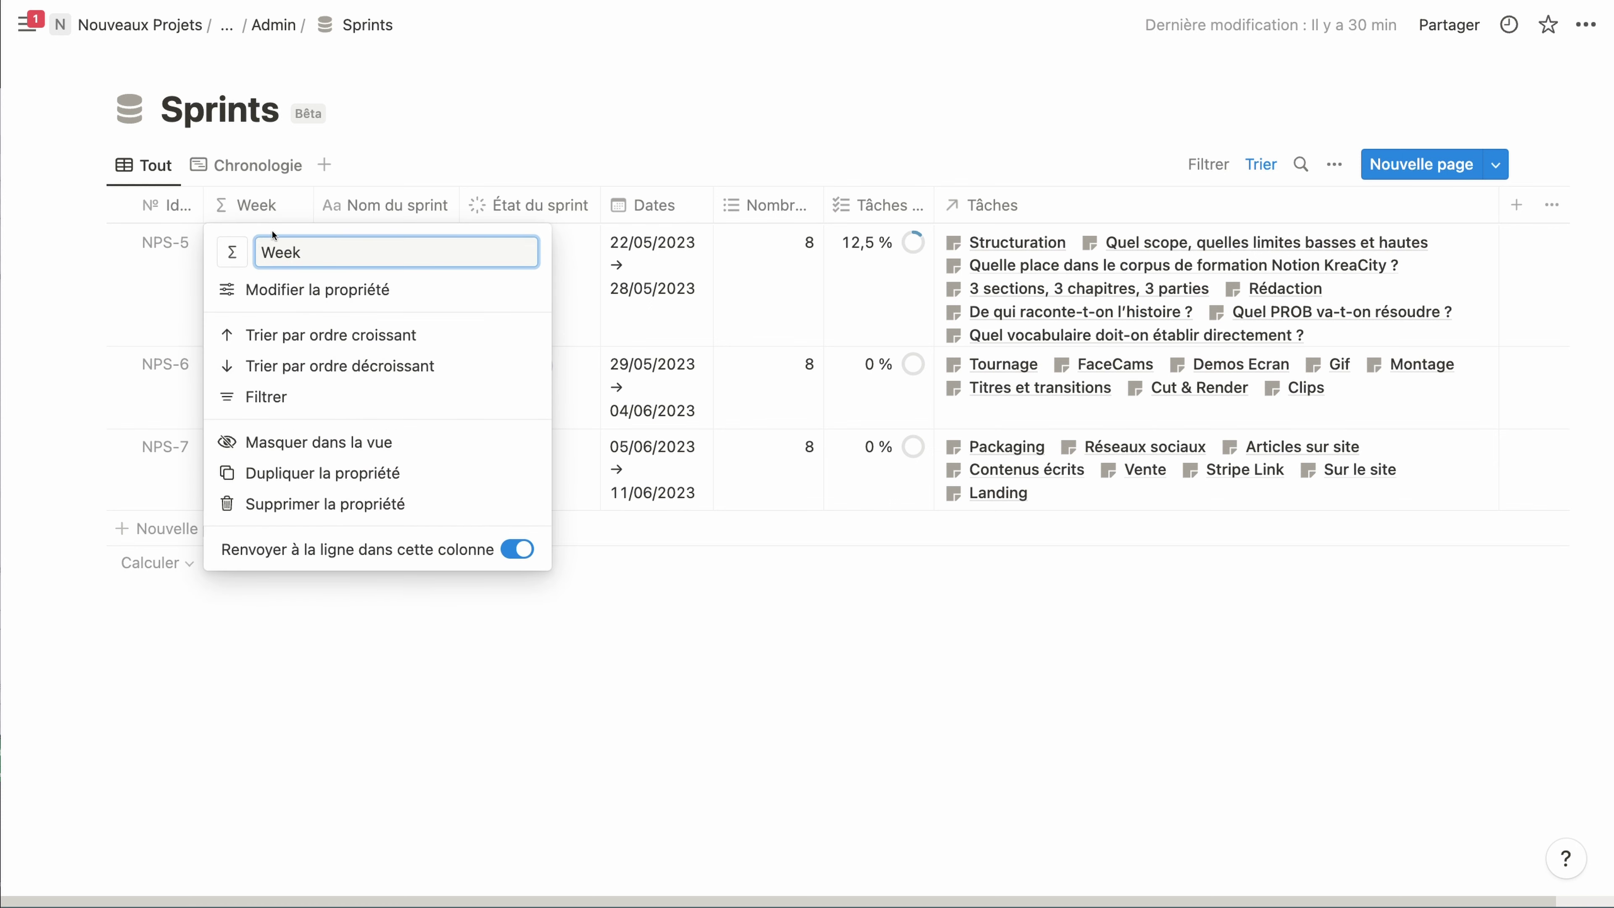
click(376, 302)
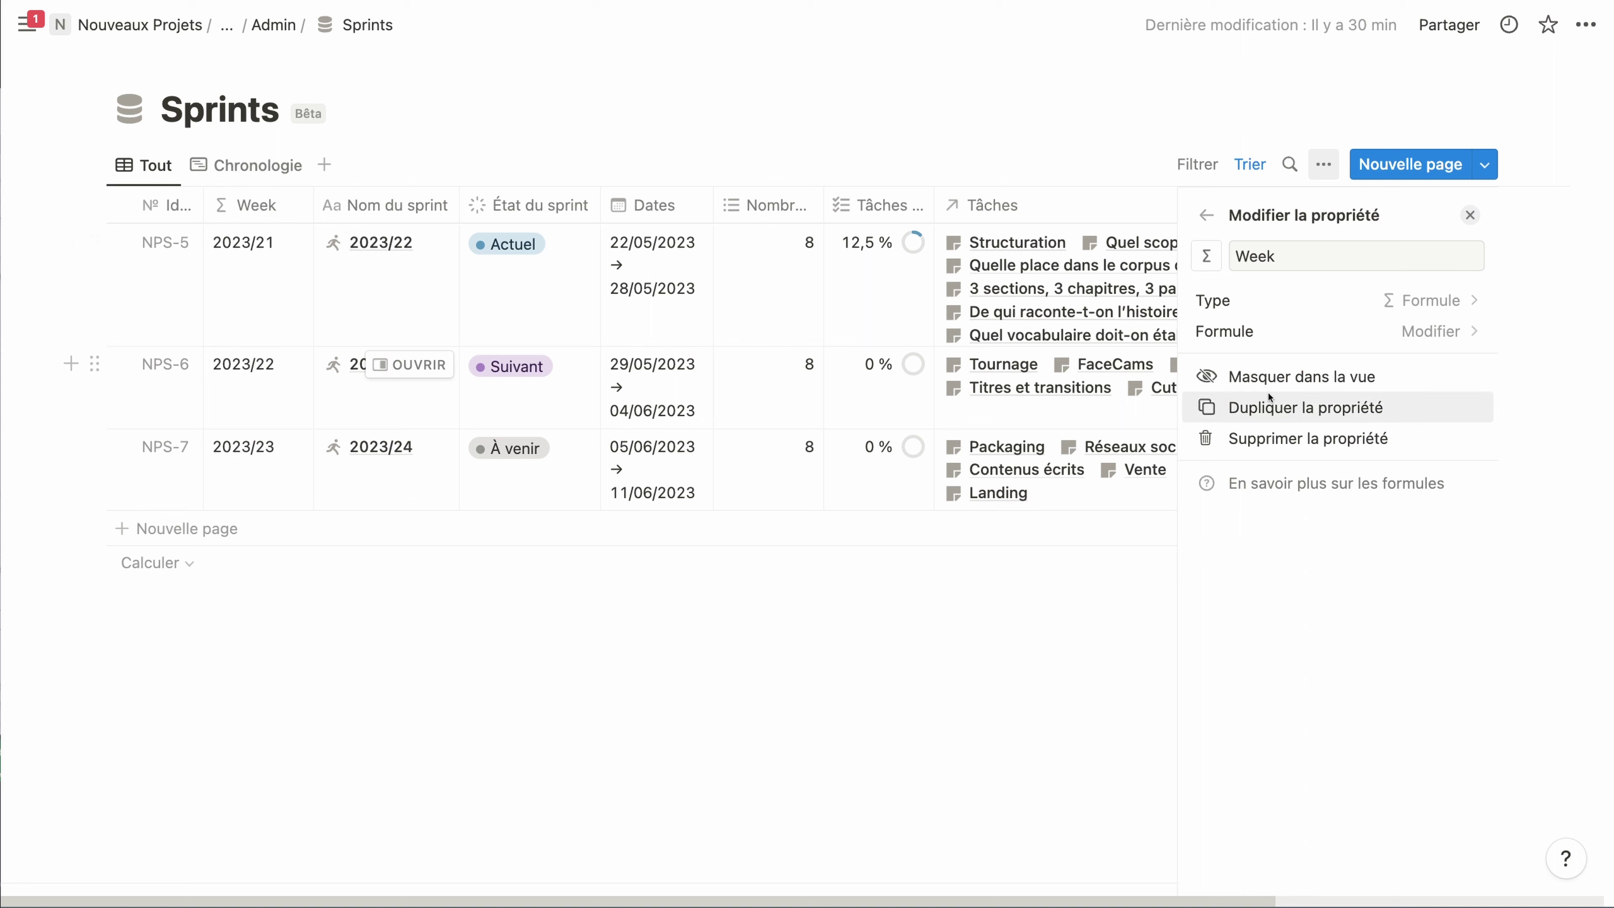
click(1226, 332)
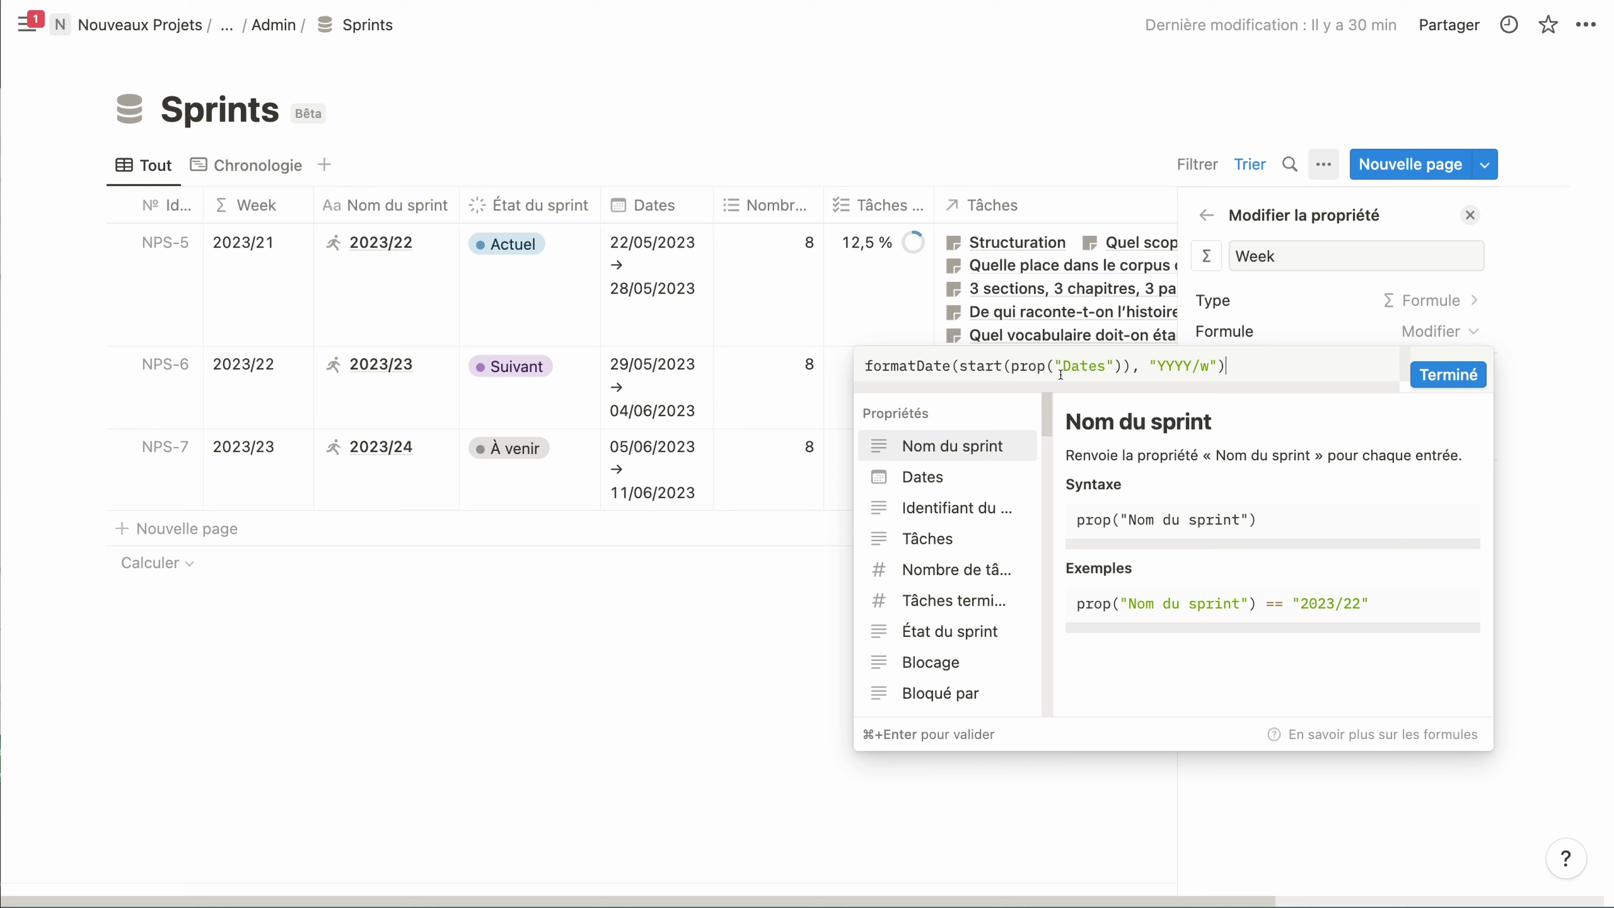
double_click(982, 367)
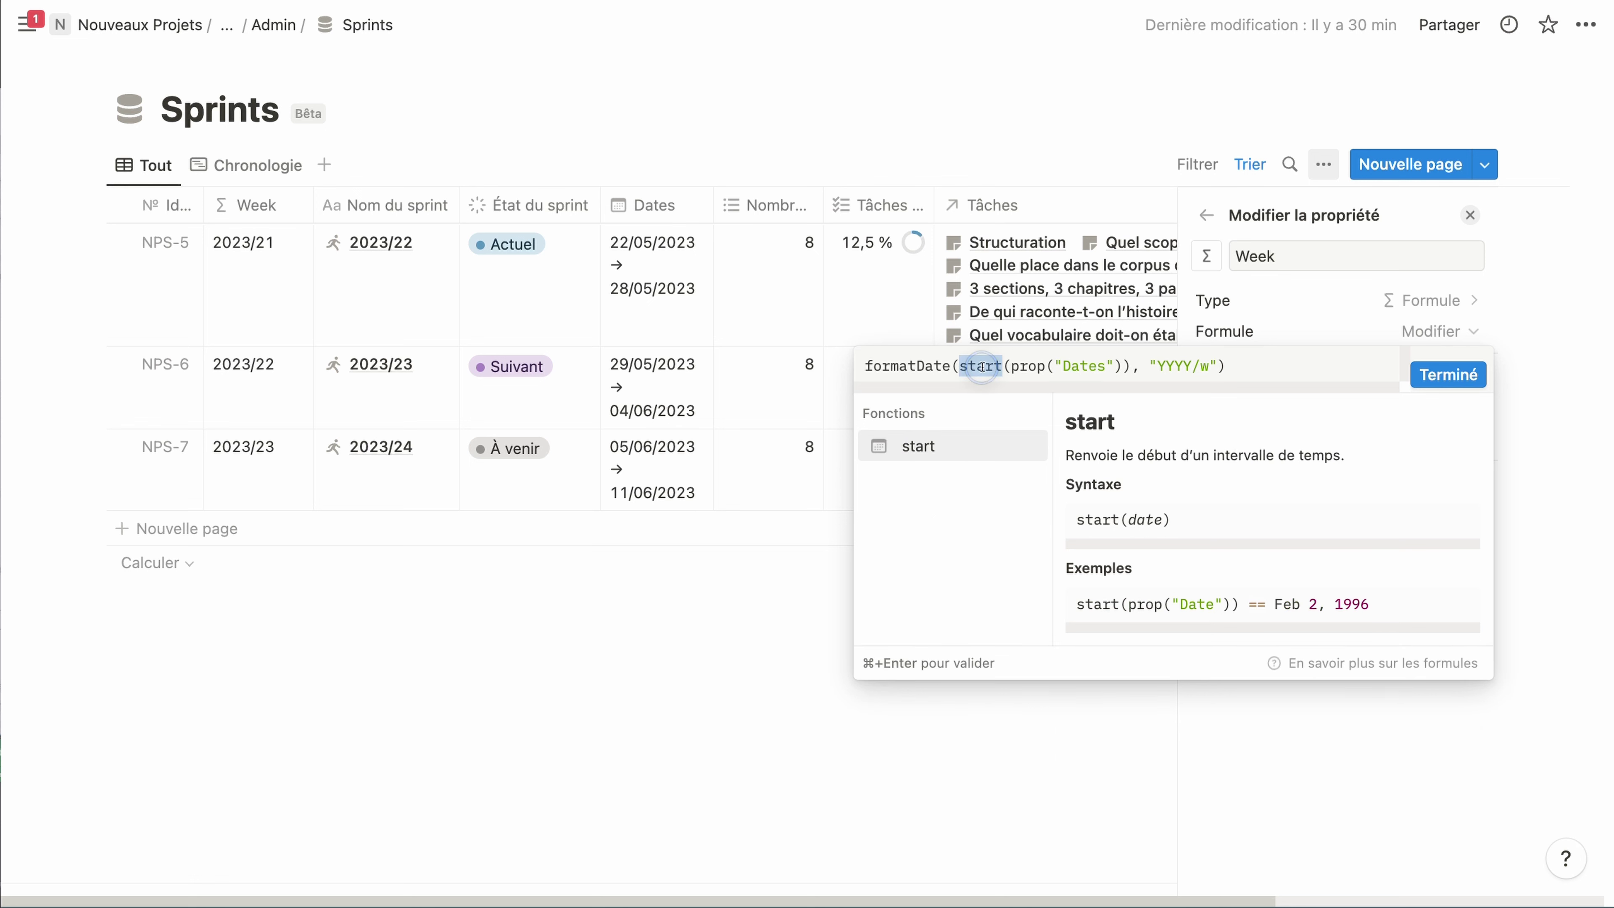
double_click(1171, 367)
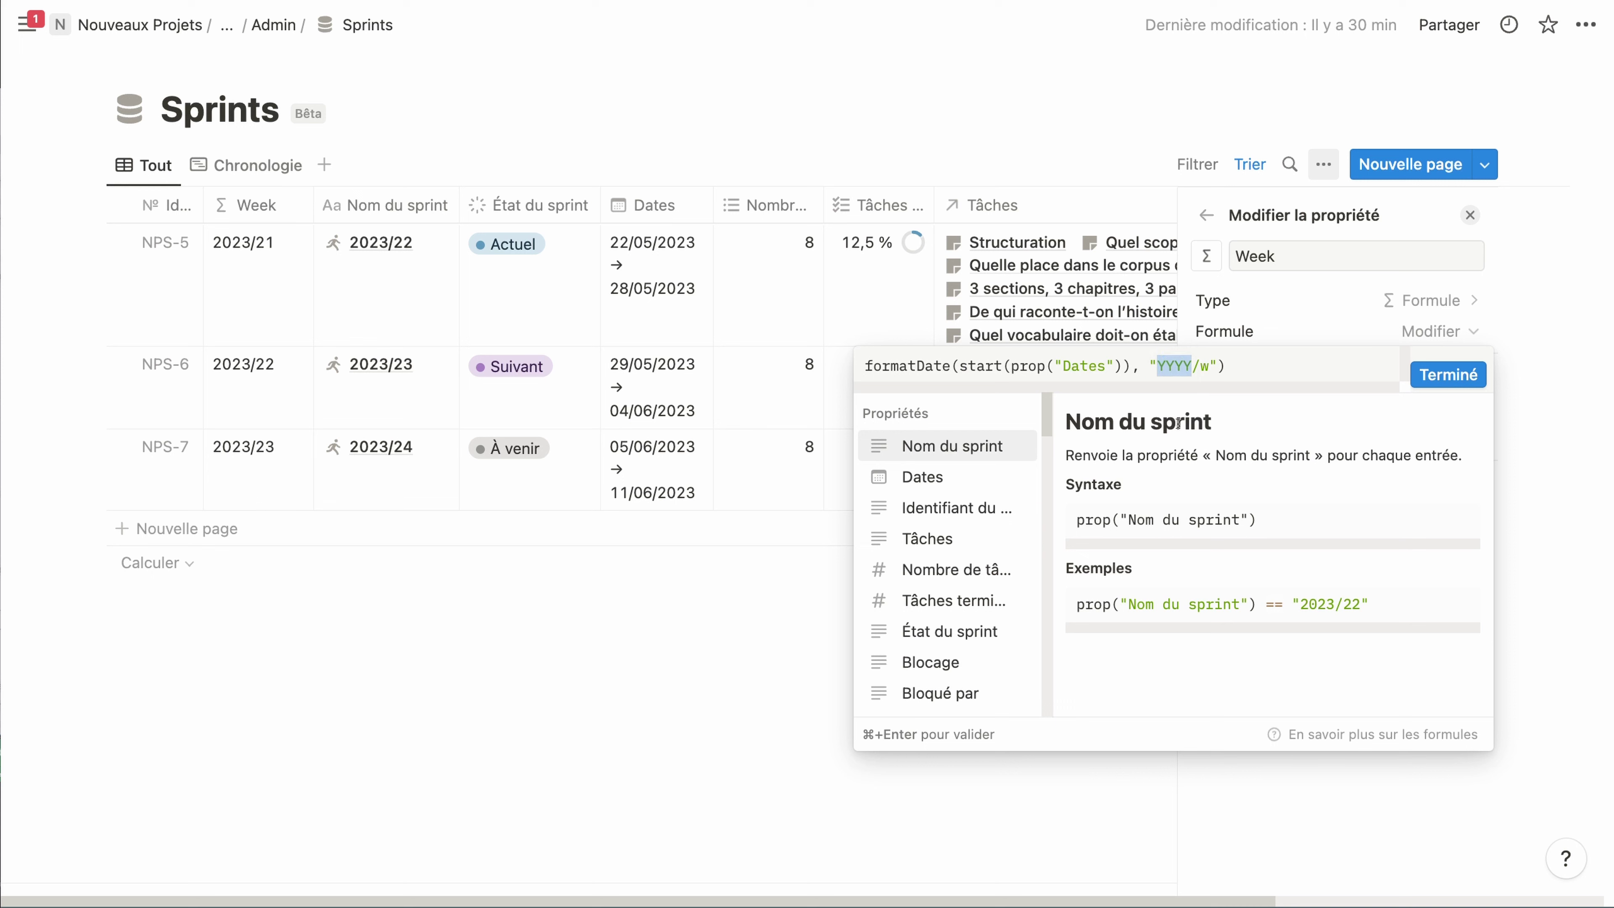
double_click(1203, 367)
click(1447, 374)
click(518, 260)
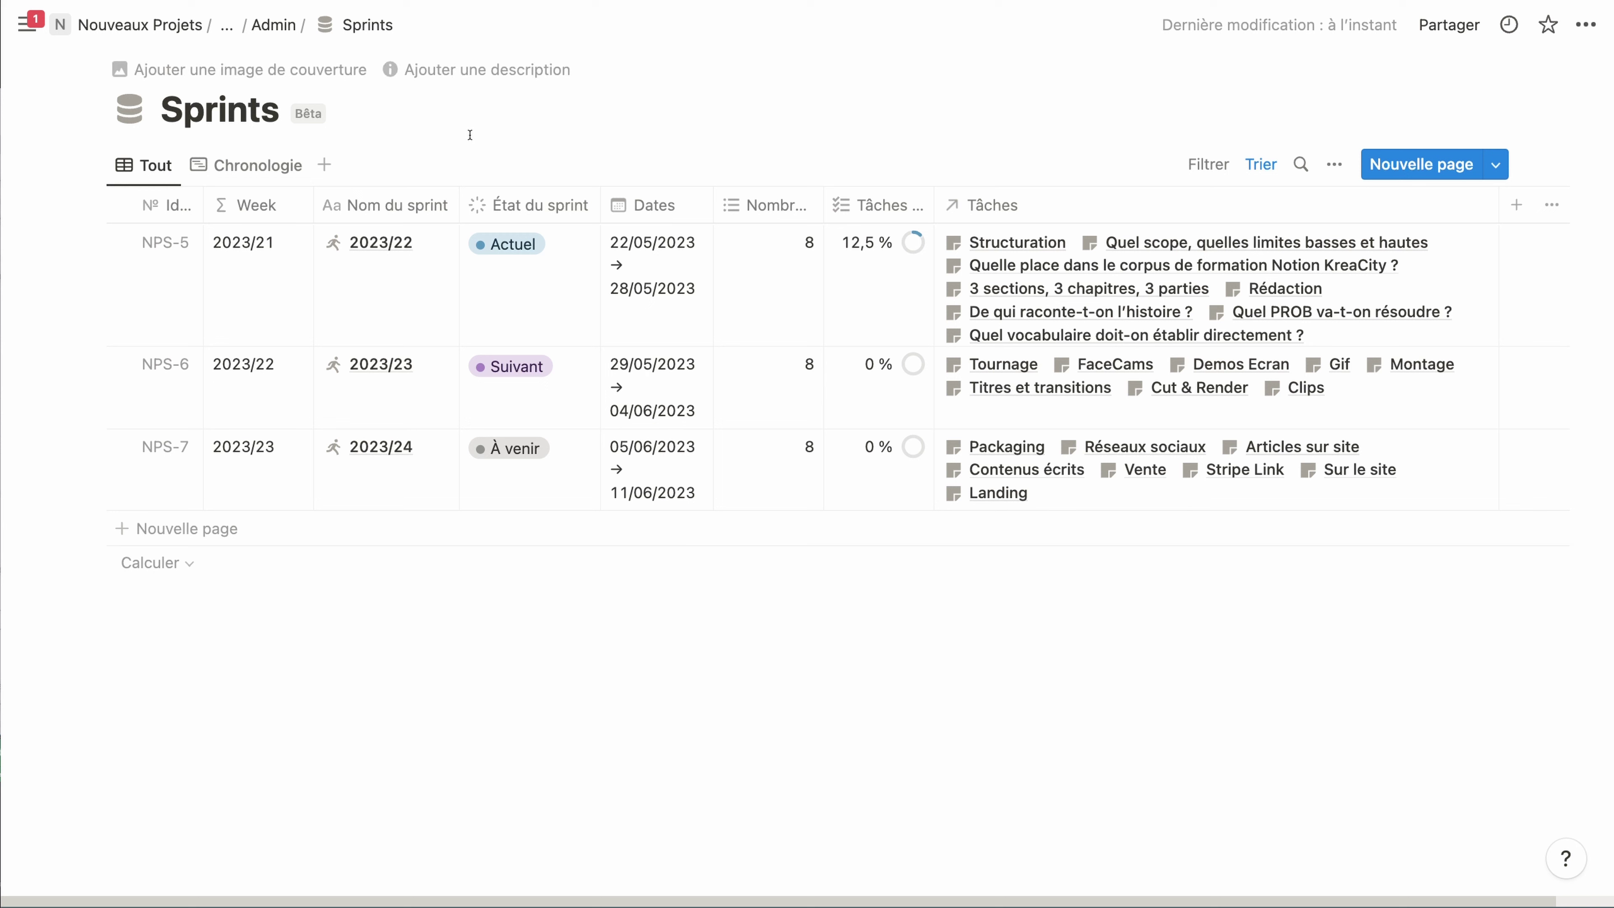
Step: Return to the KreaProjet page and examine its current sprint board for 2023/22
click(170, 25)
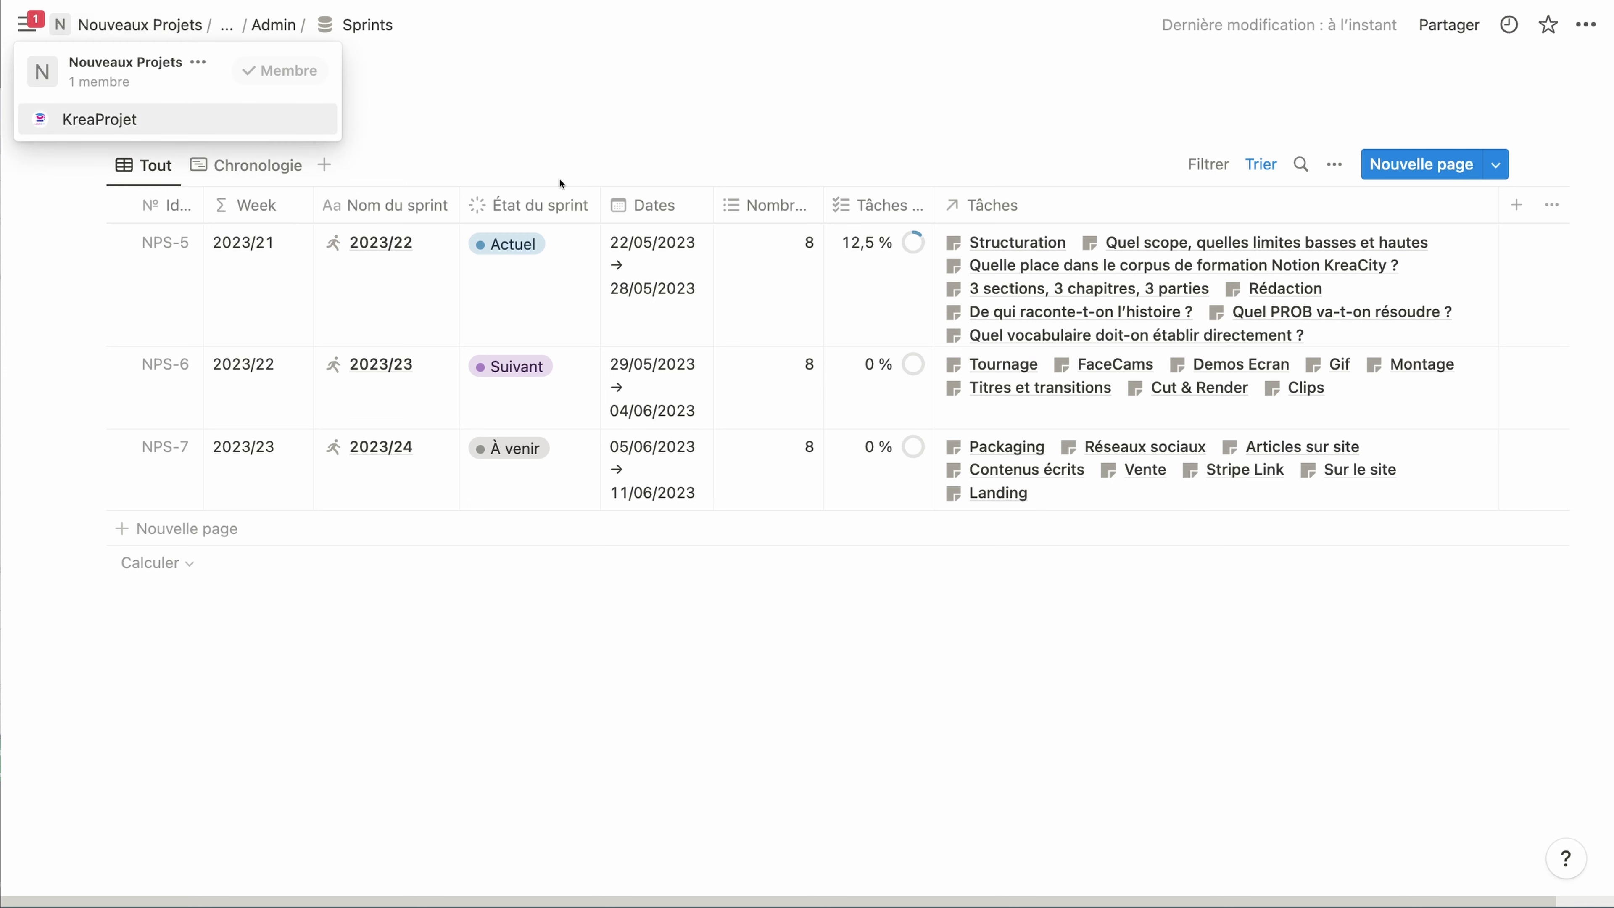
click(384, 115)
click(213, 25)
click(220, 25)
click(201, 62)
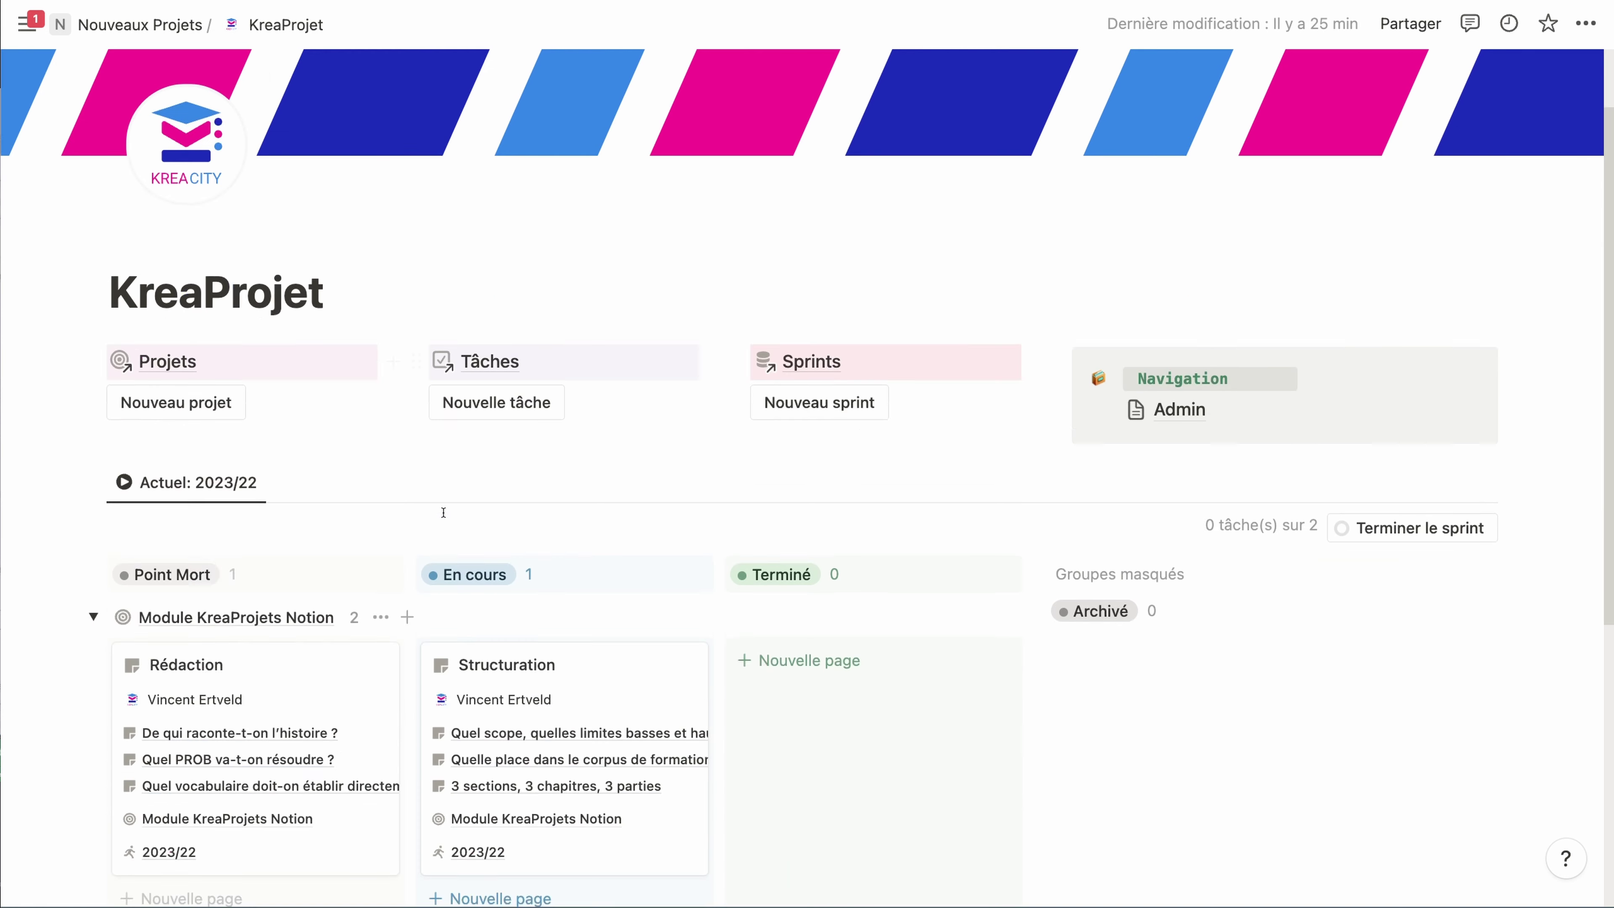
scroll(445, 518, down, 5)
scroll(445, 520, down, 1)
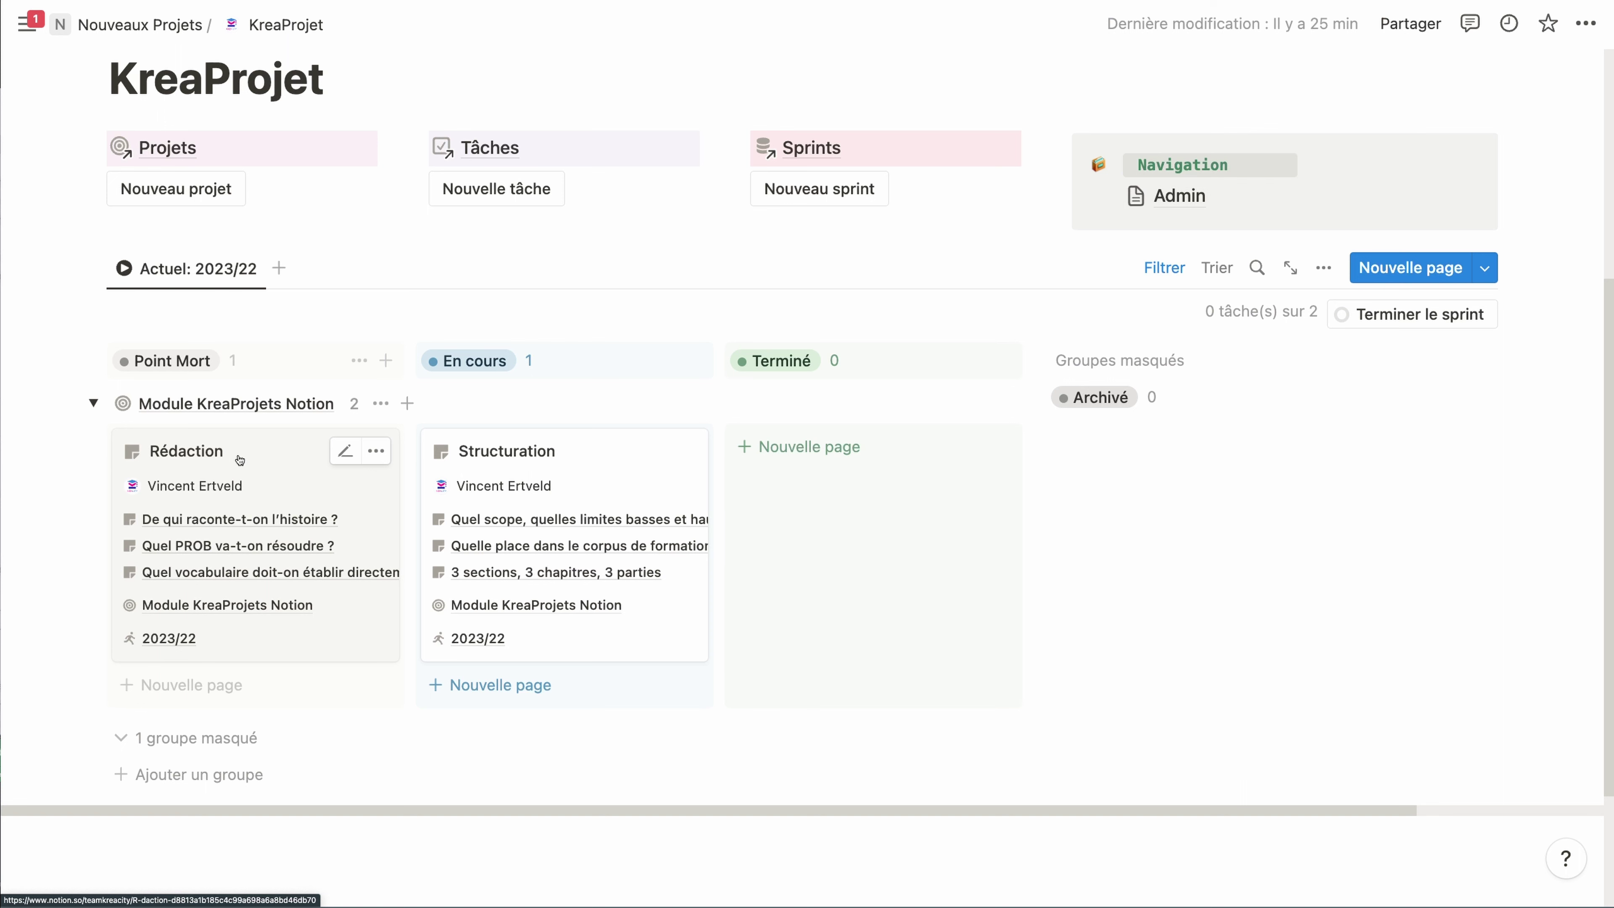
scroll(237, 445, up, 1)
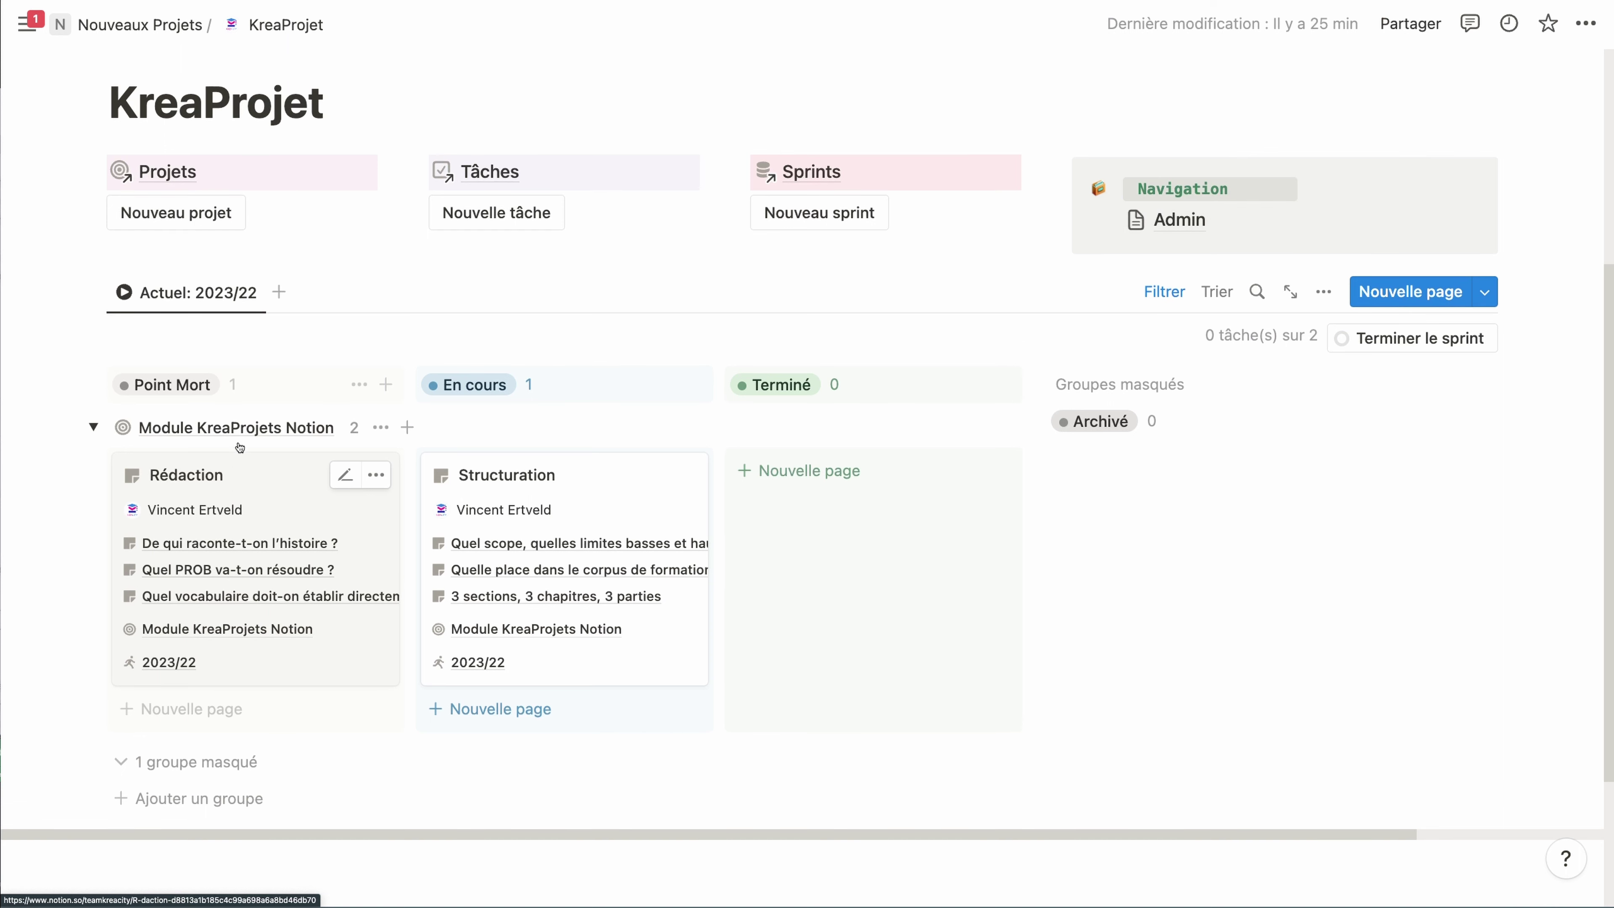
scroll(238, 442, up, 3)
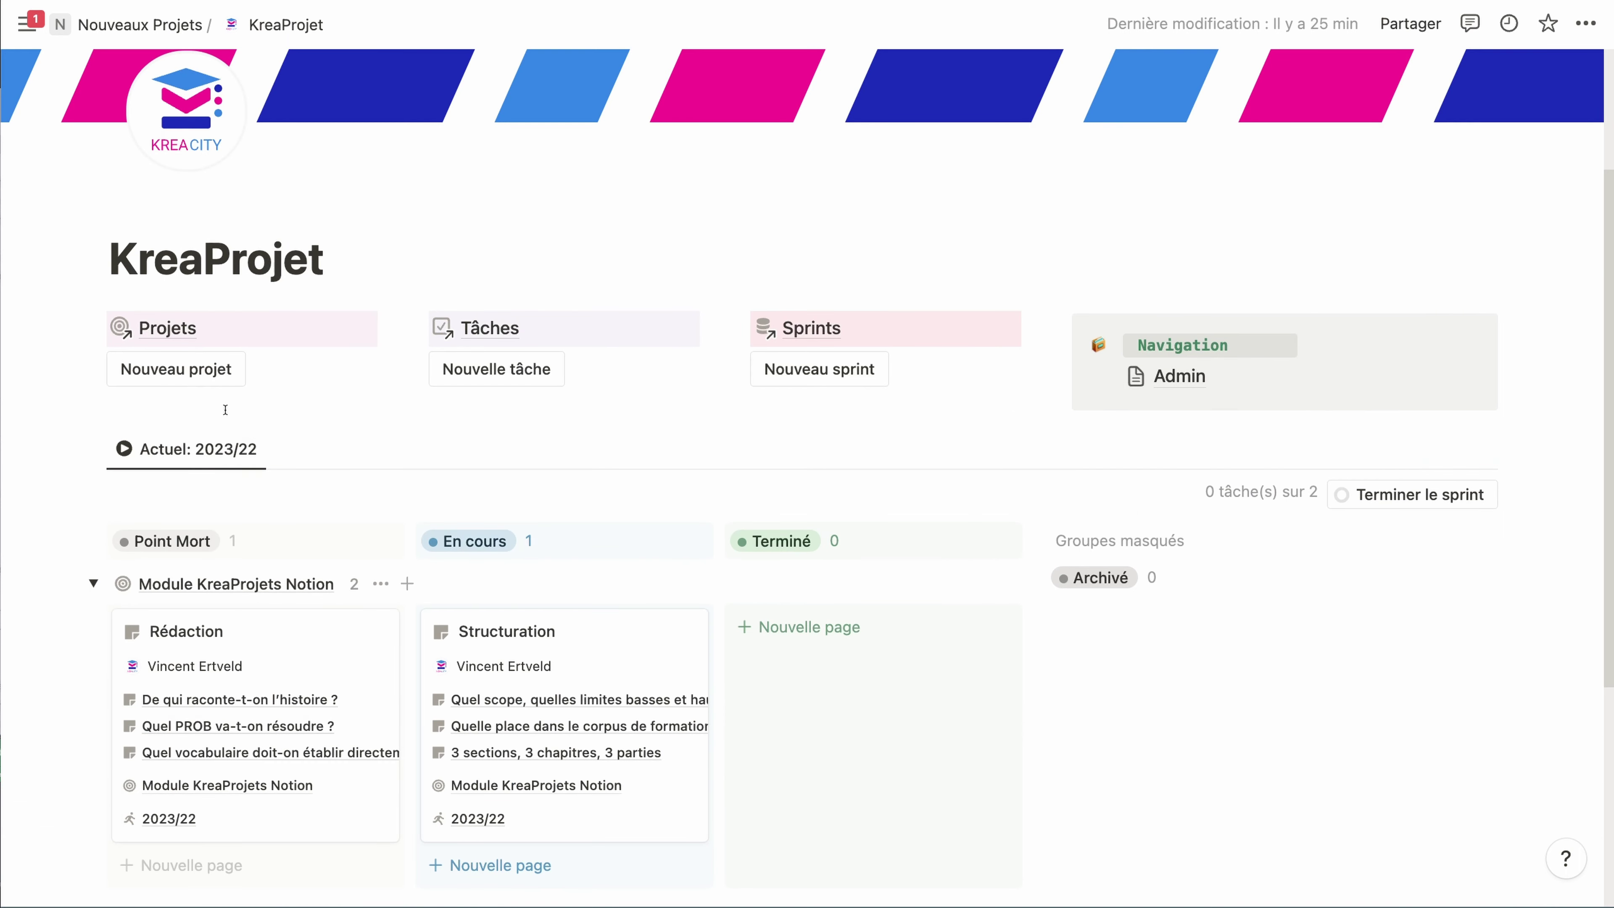
Step: Open the Tâches database from KreaProjet and set Structuration's subtask "Quelle place dans le corpus de formation Notion KreaCity ?" to Terminé
scroll(234, 413, down, 4)
click(489, 111)
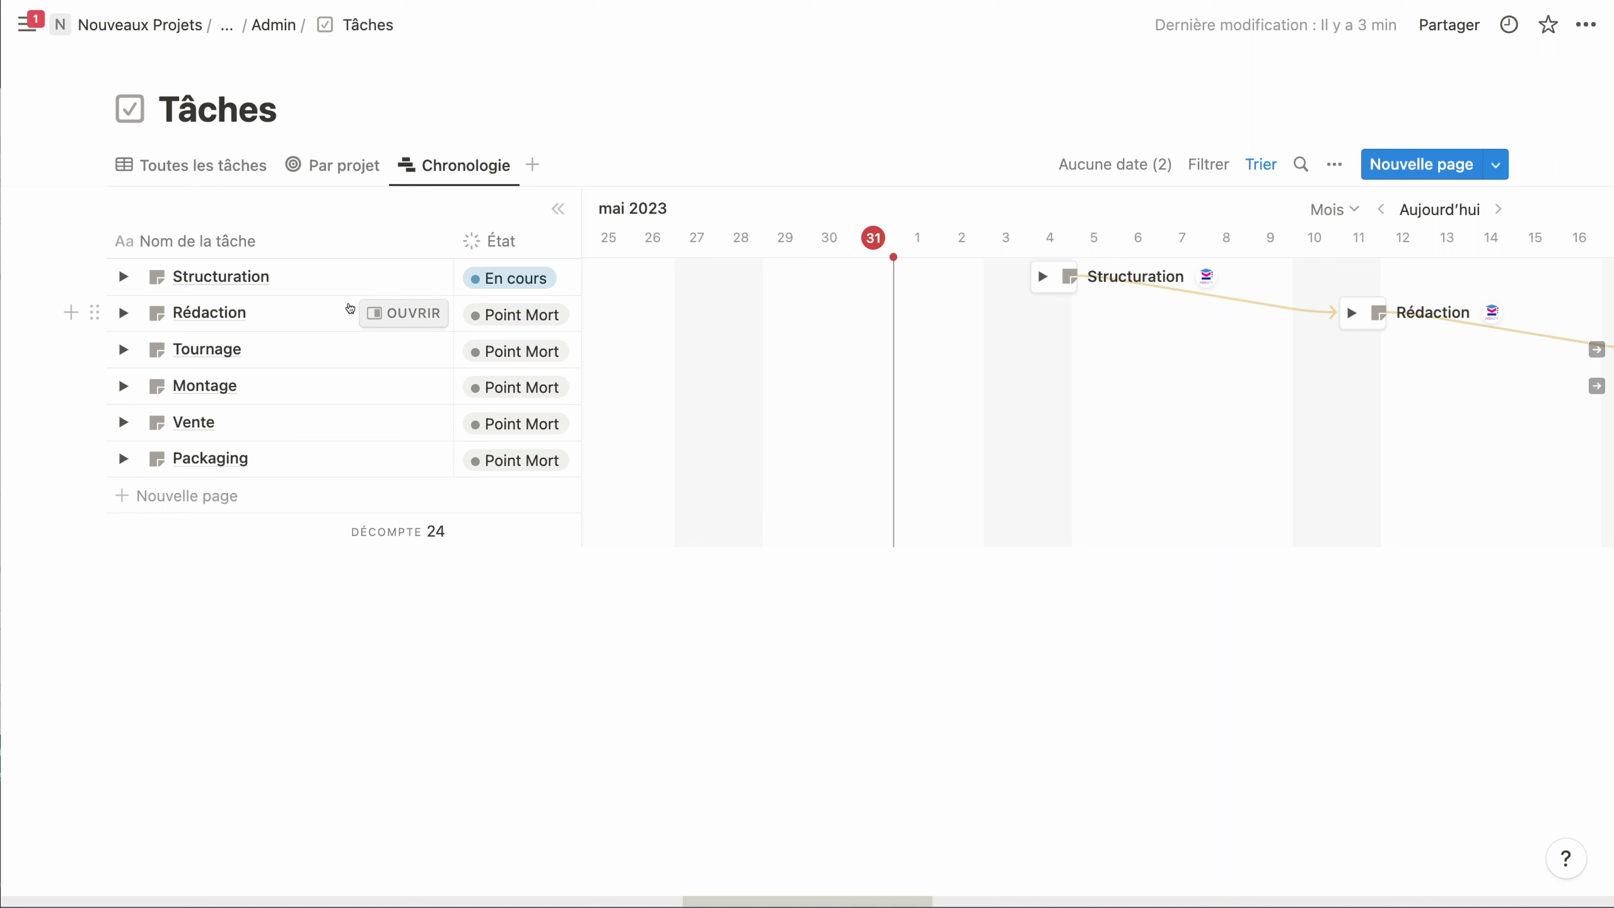
click(117, 277)
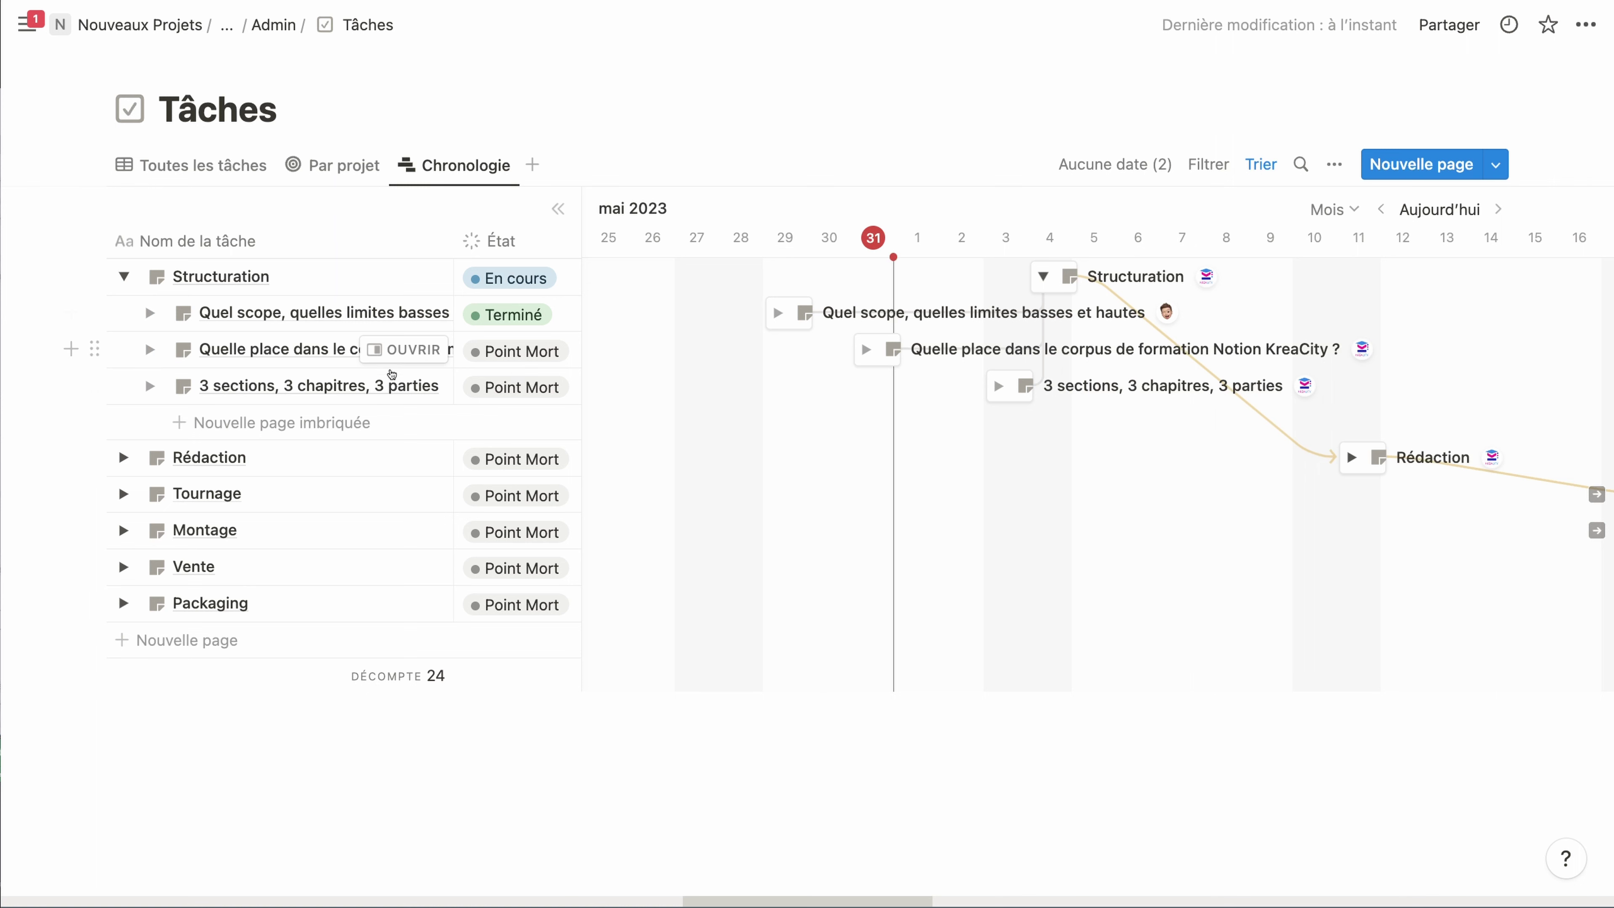
click(517, 353)
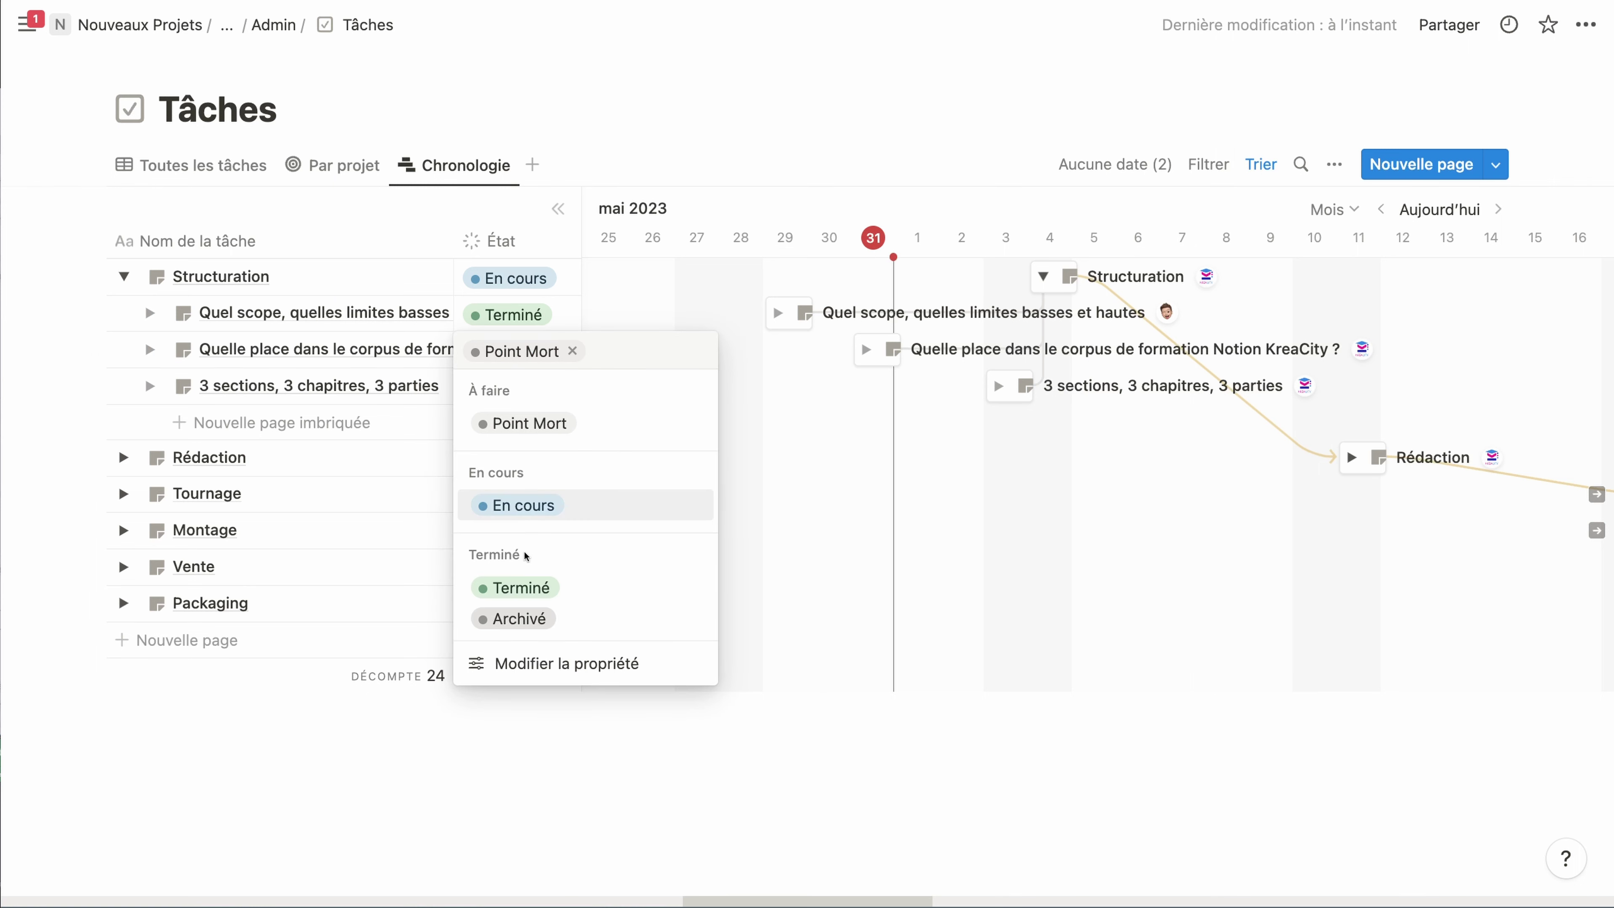
click(530, 587)
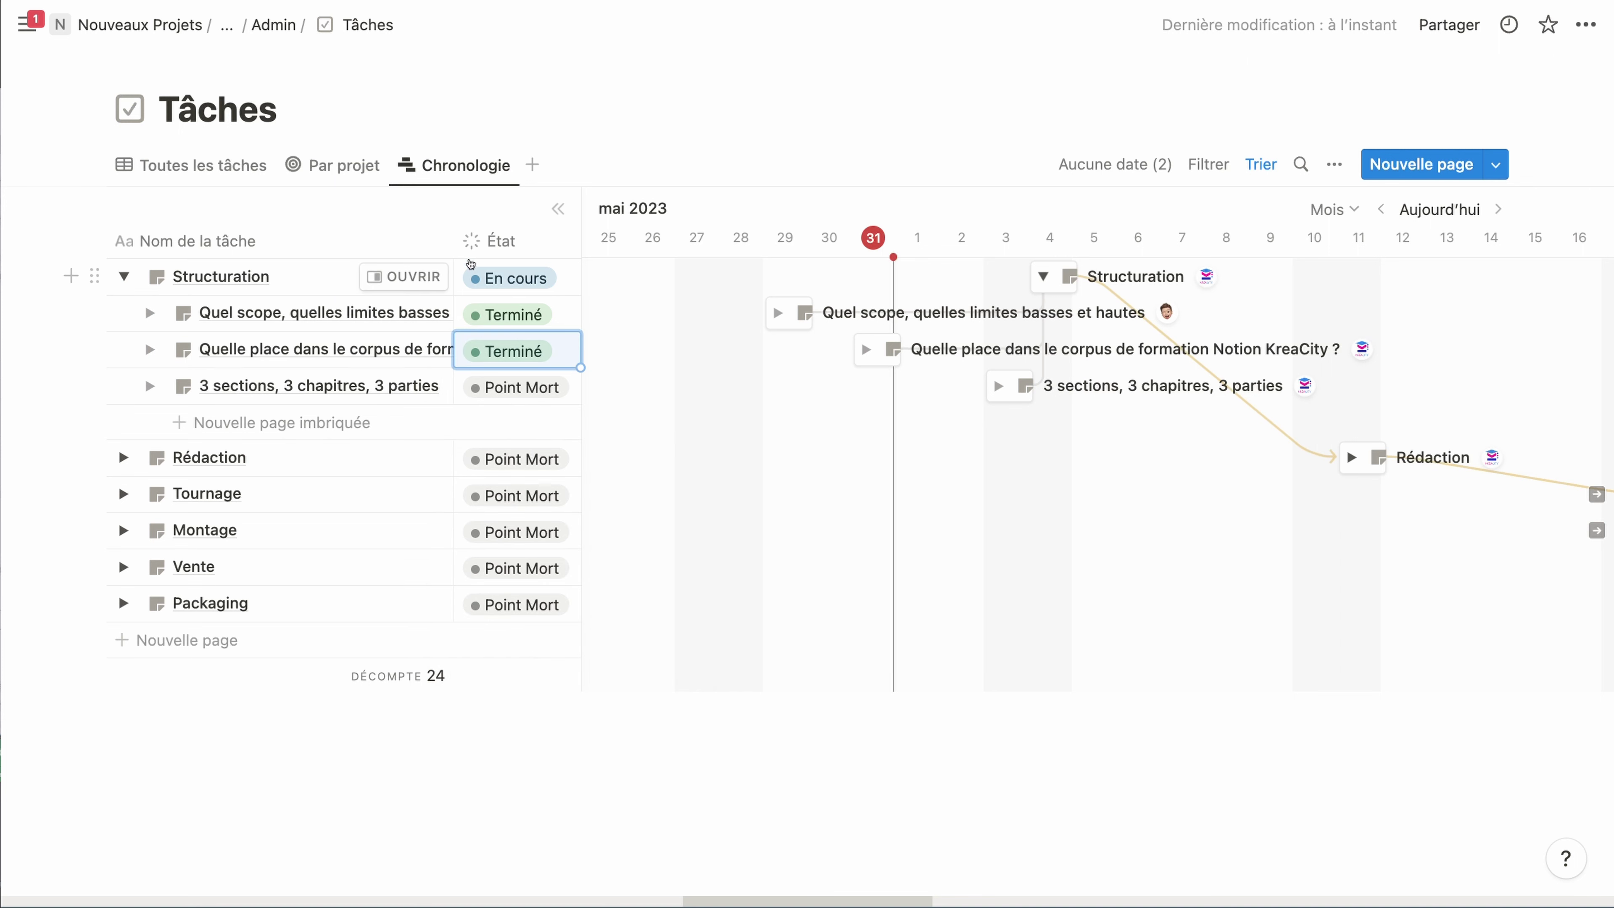
mouse_move(450, 255)
mouse_down()
mouse_move(483, 255)
mouse_move(455, 256)
mouse_up()
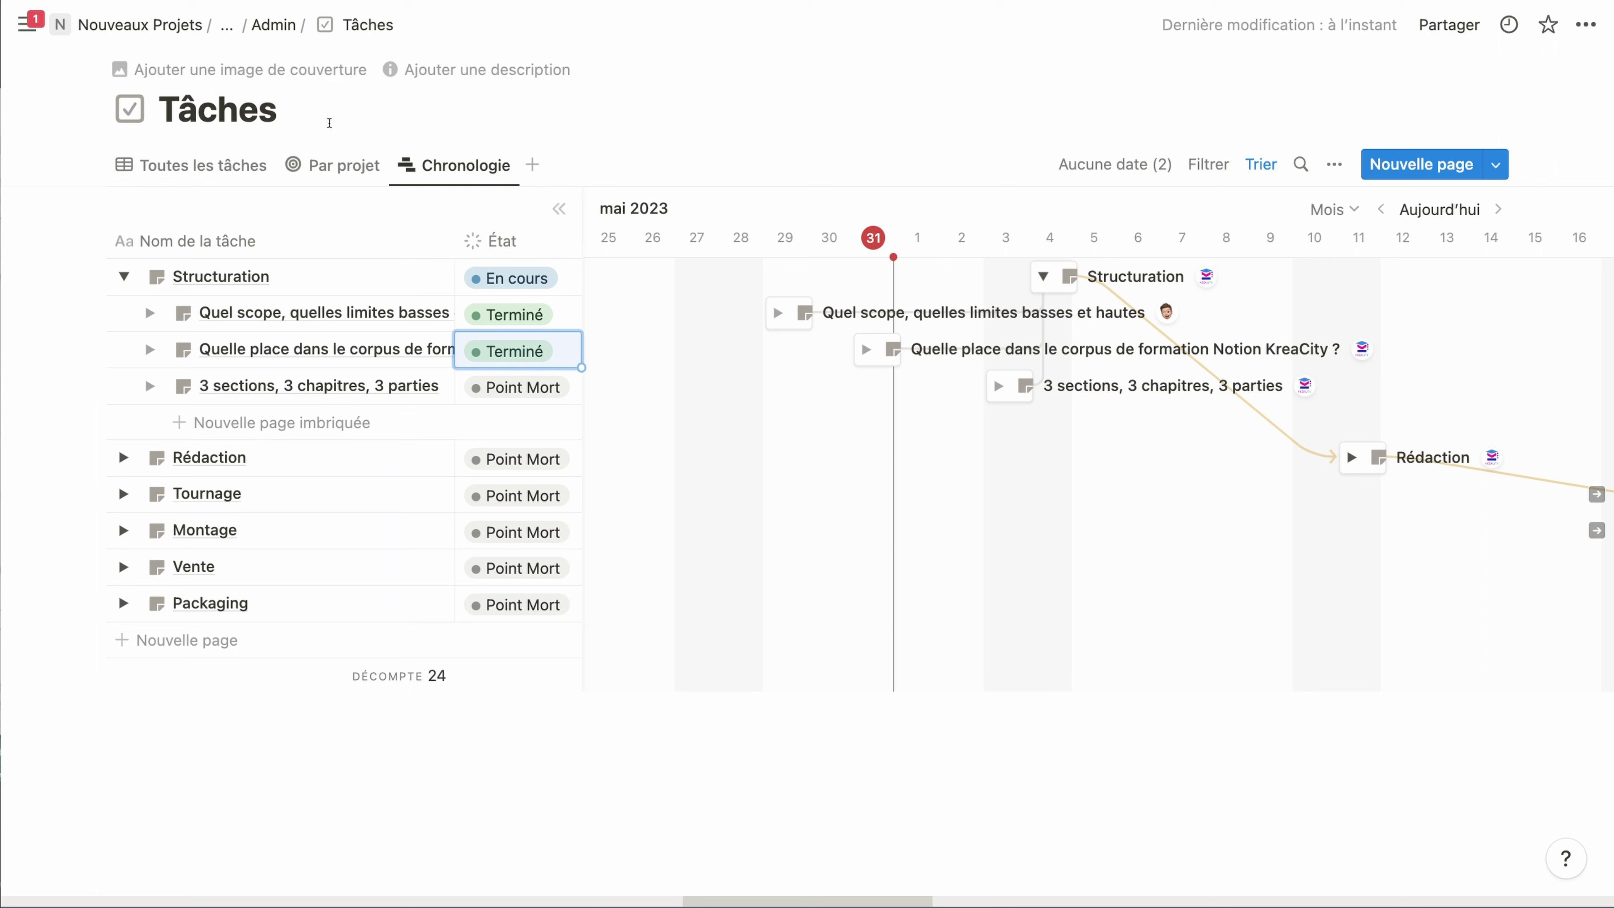
Step: Review the Par projet view of Tâches, and show Structuration's subtasks in the Toutes les tâches view
click(327, 165)
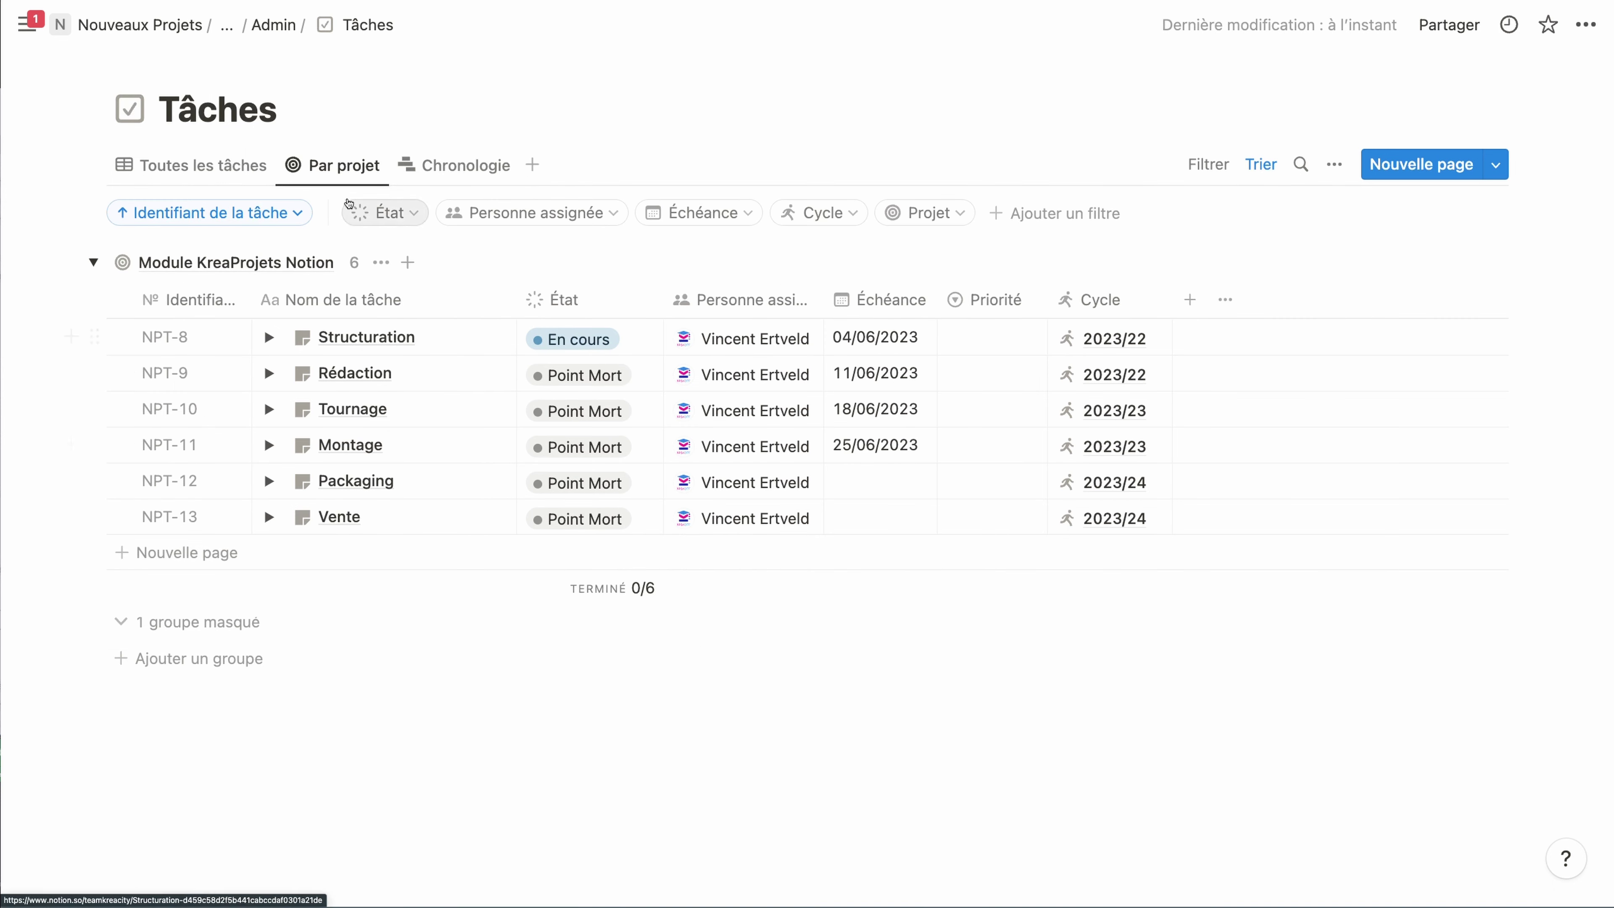
click(219, 171)
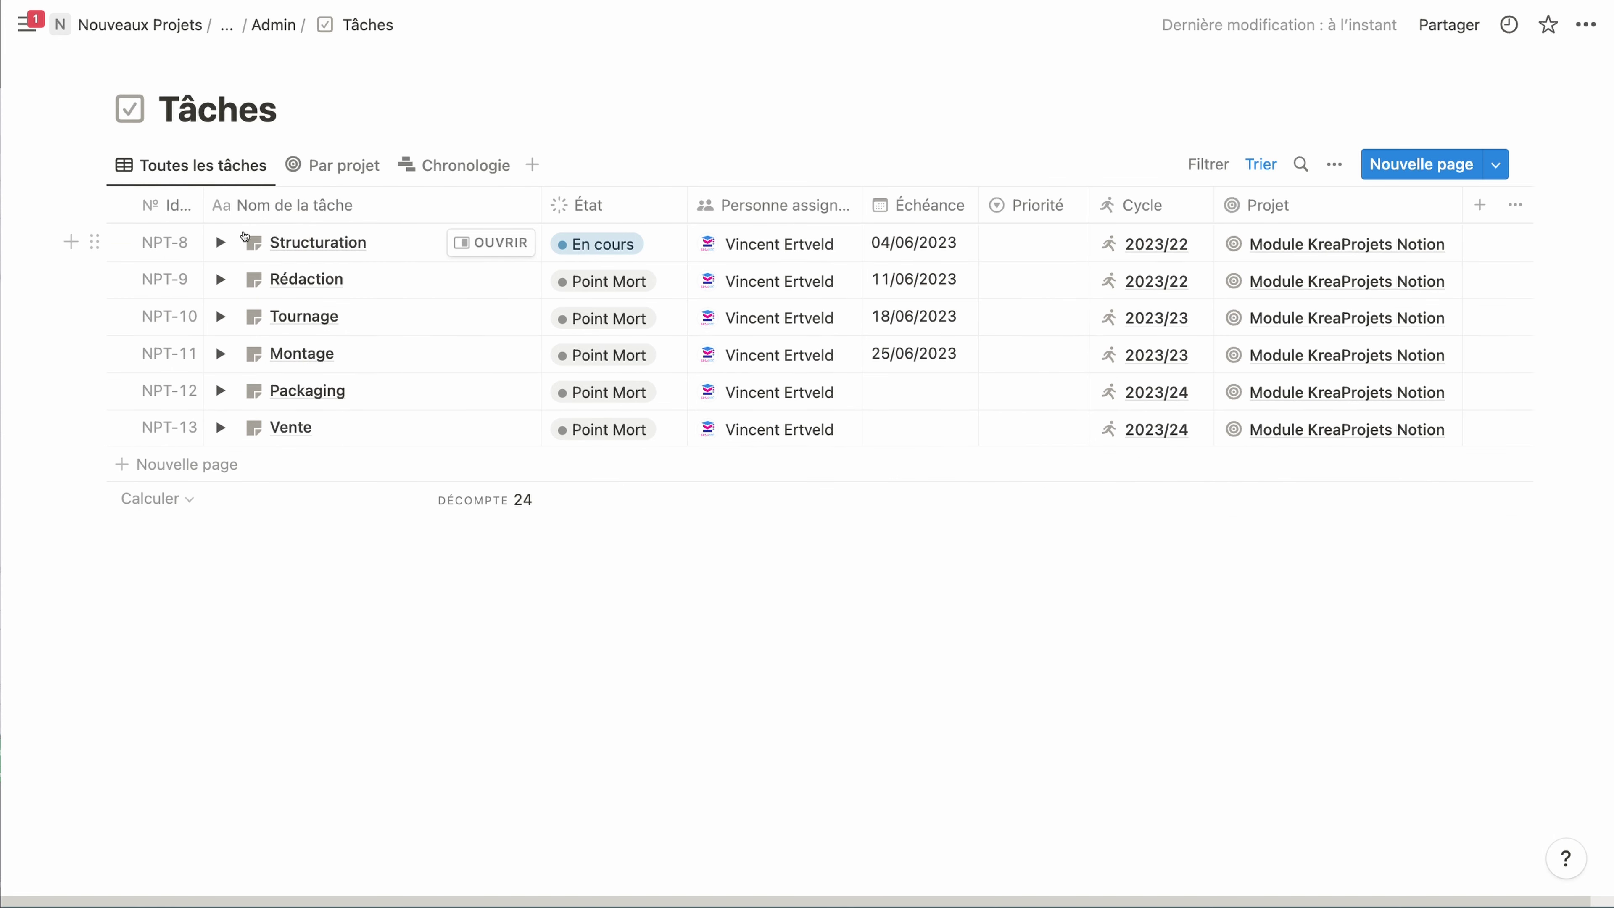
click(221, 243)
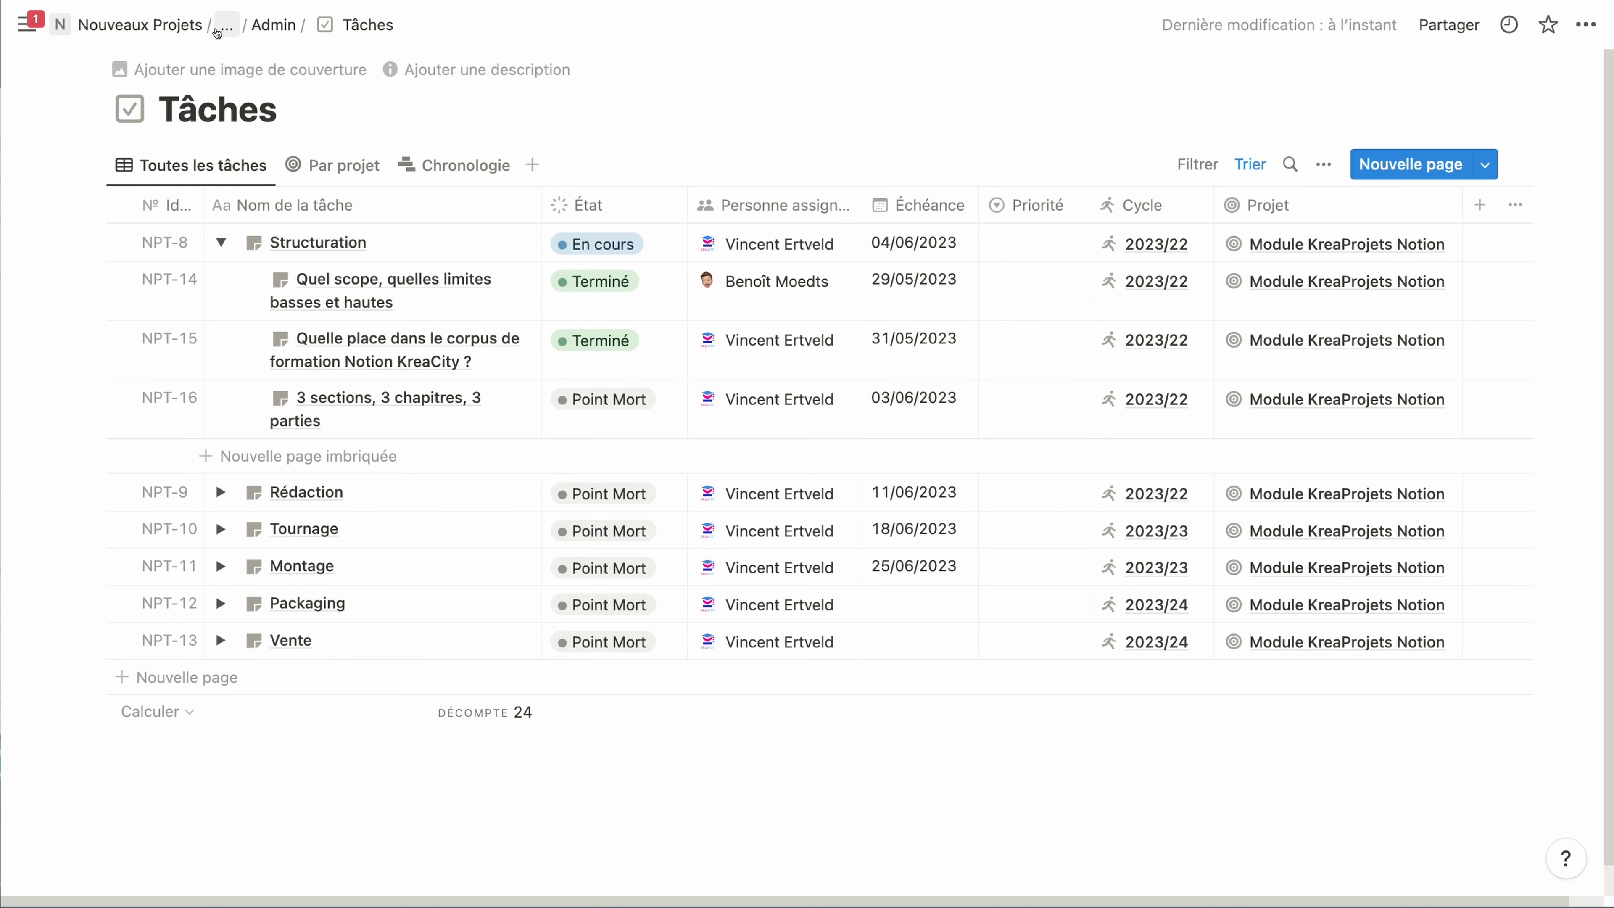
Step: Check the Achèvement of Module KreaProjets Notion in the Projets database and return to the Admin page
click(274, 24)
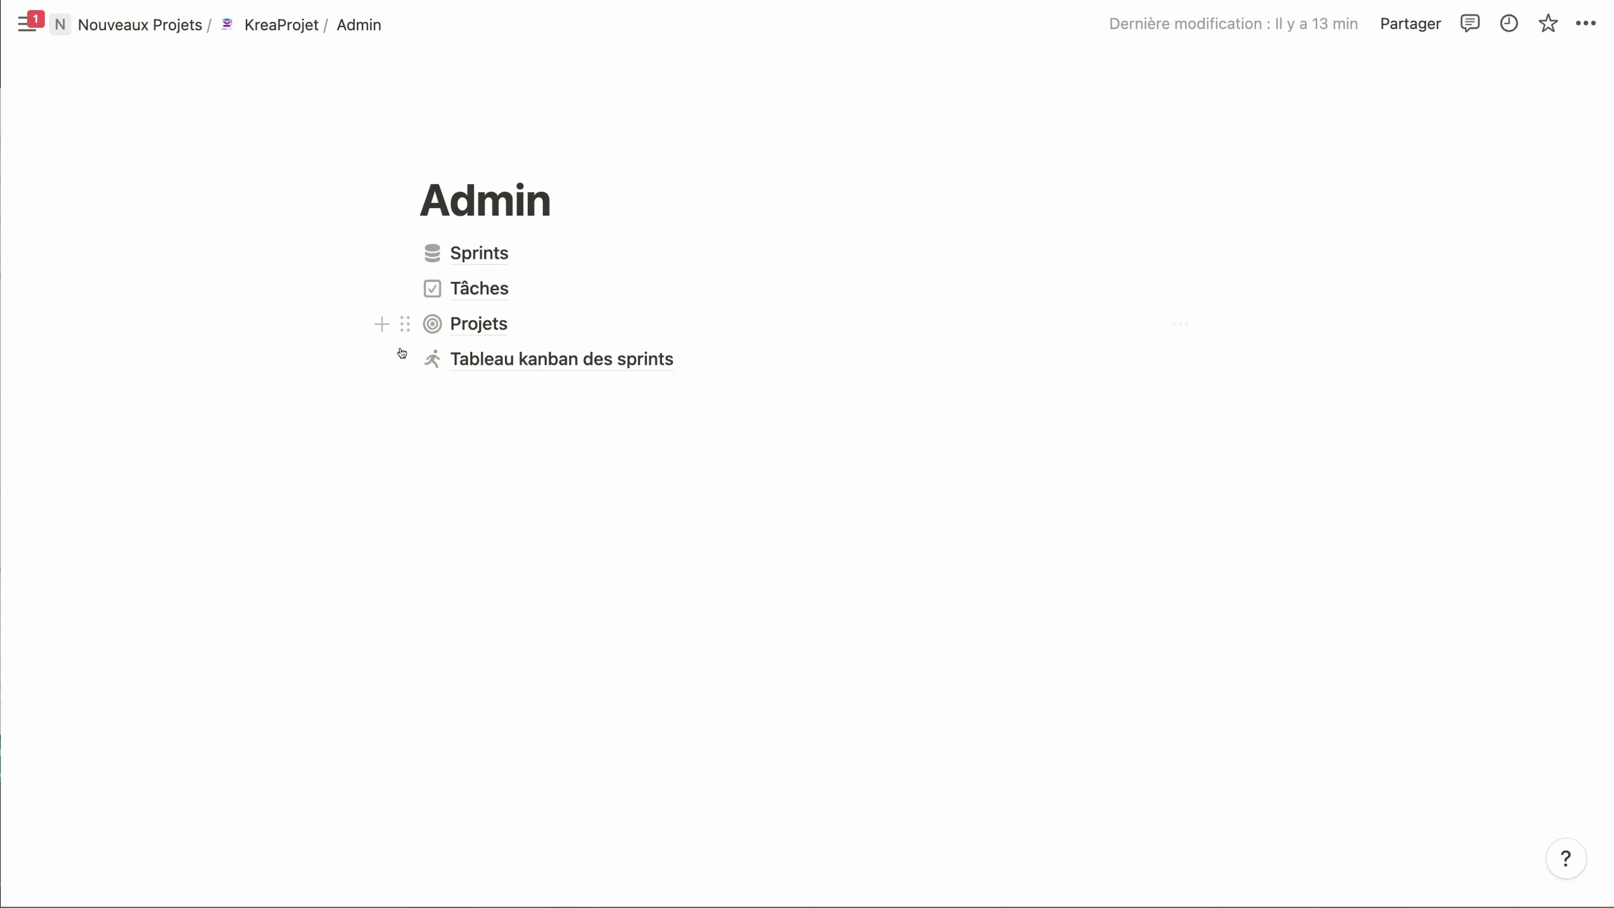
click(474, 326)
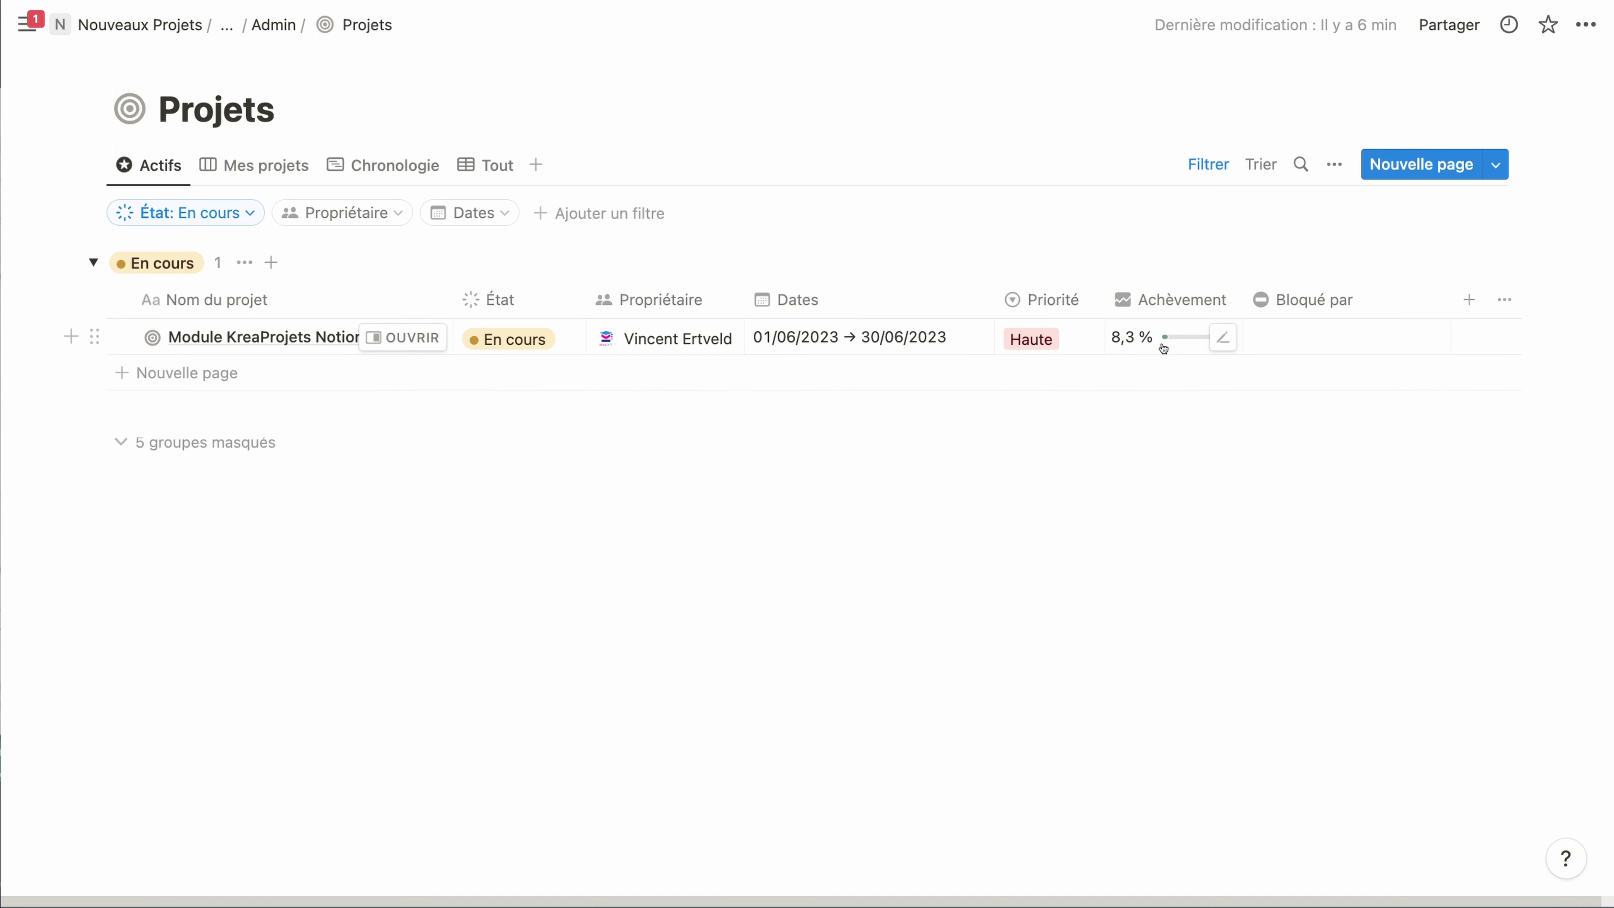
click(273, 24)
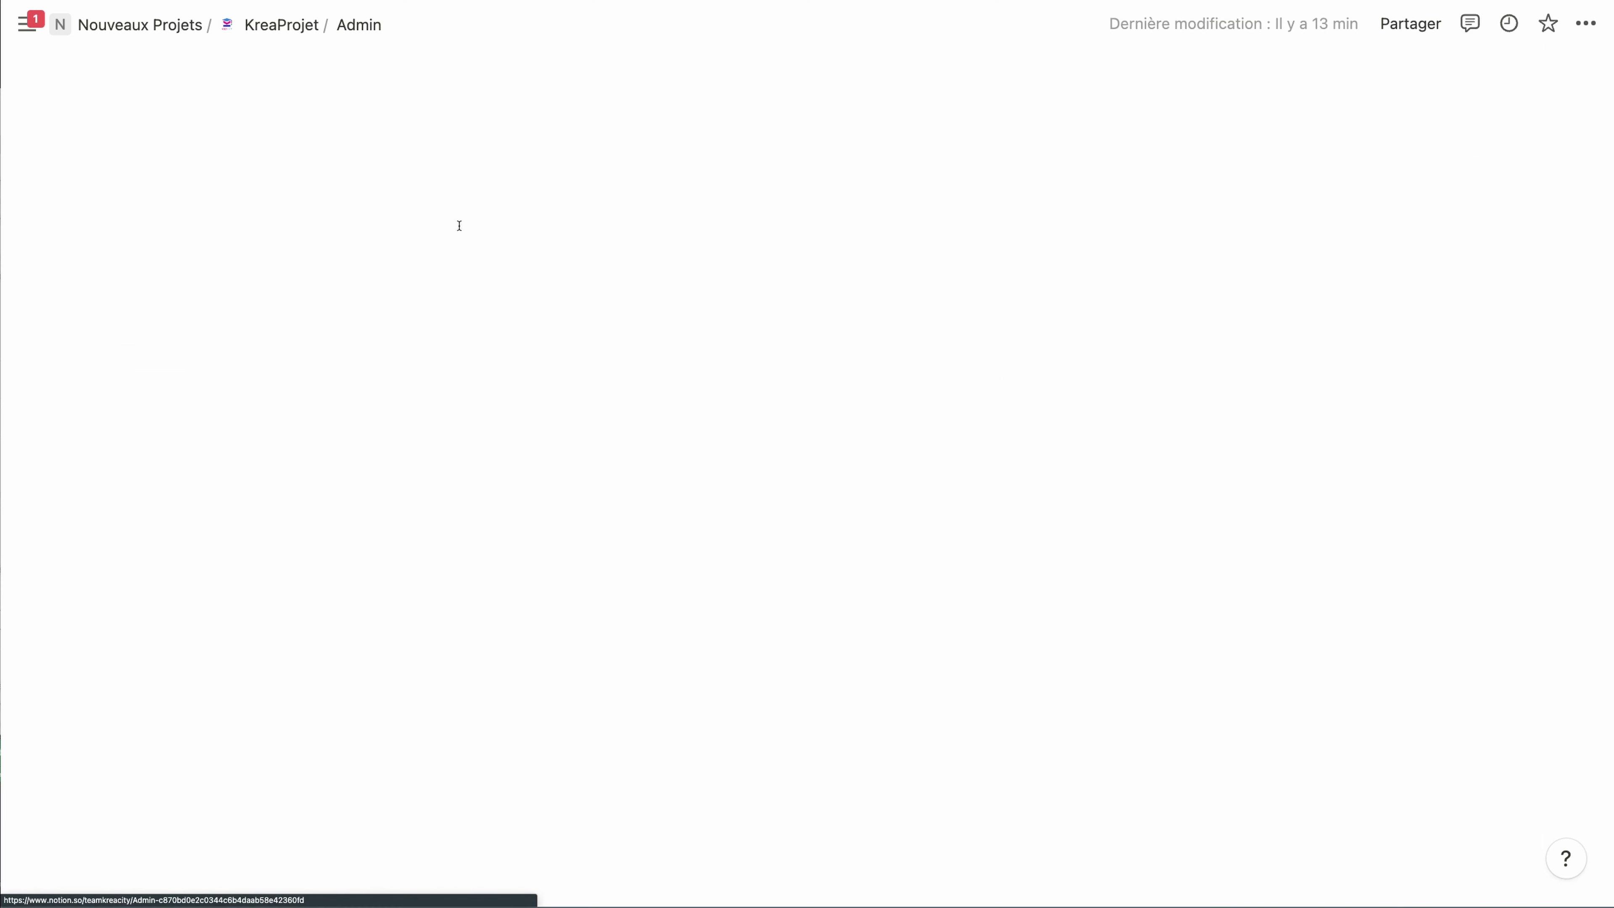
Step: Open Tableau kanban des sprints and show the Structuration and Rédaction subtasks in the Planning des sprints view
click(483, 358)
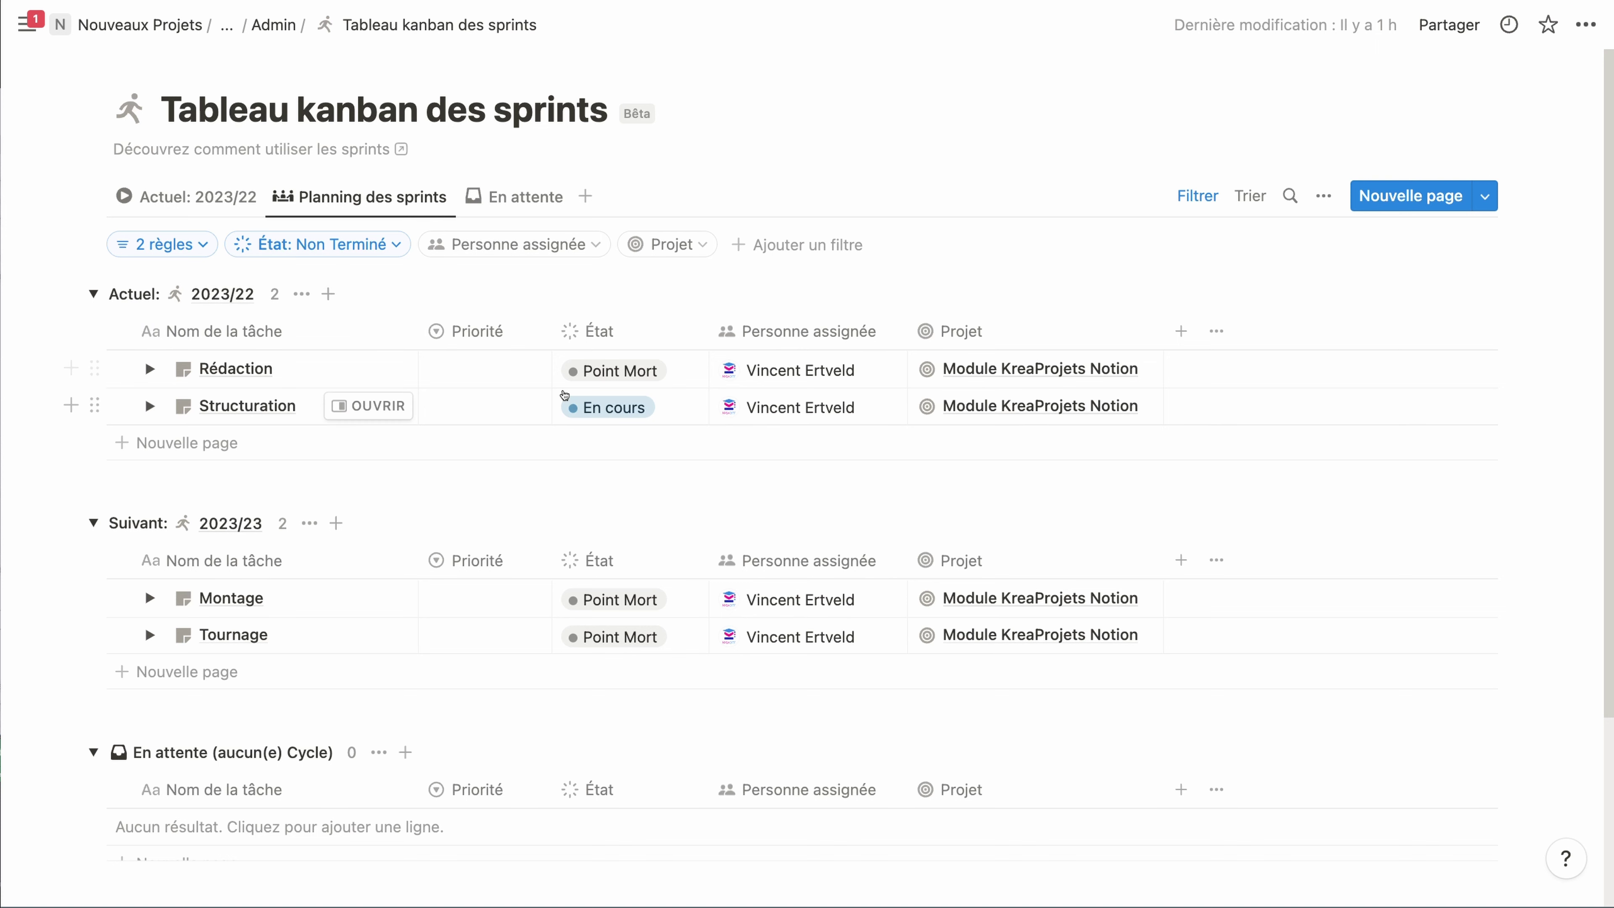
click(149, 405)
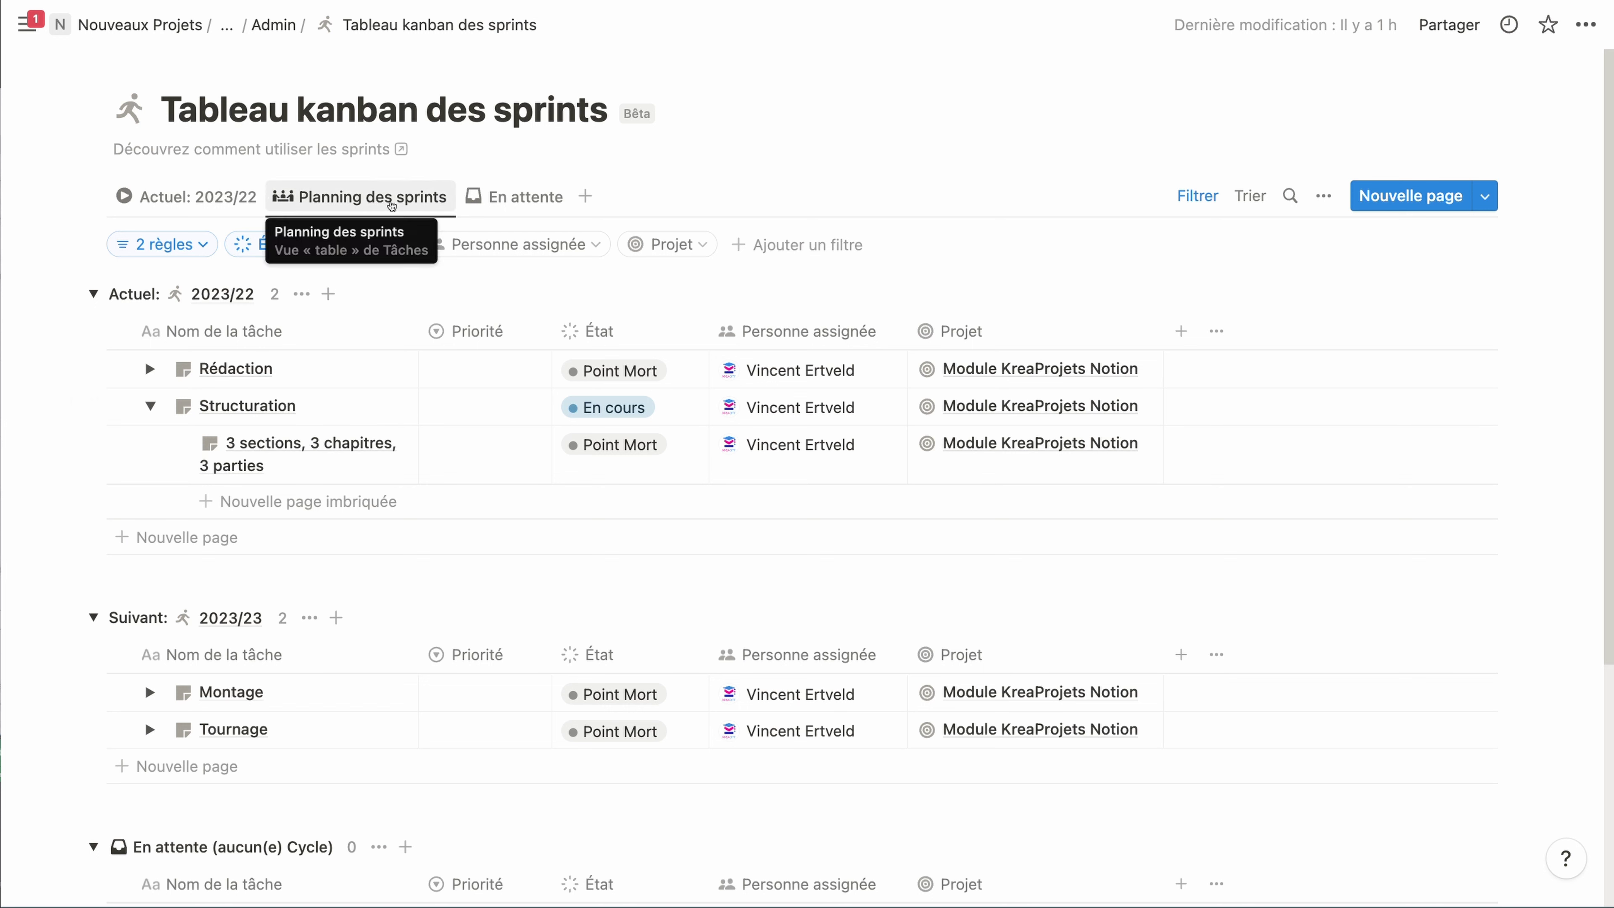
click(150, 370)
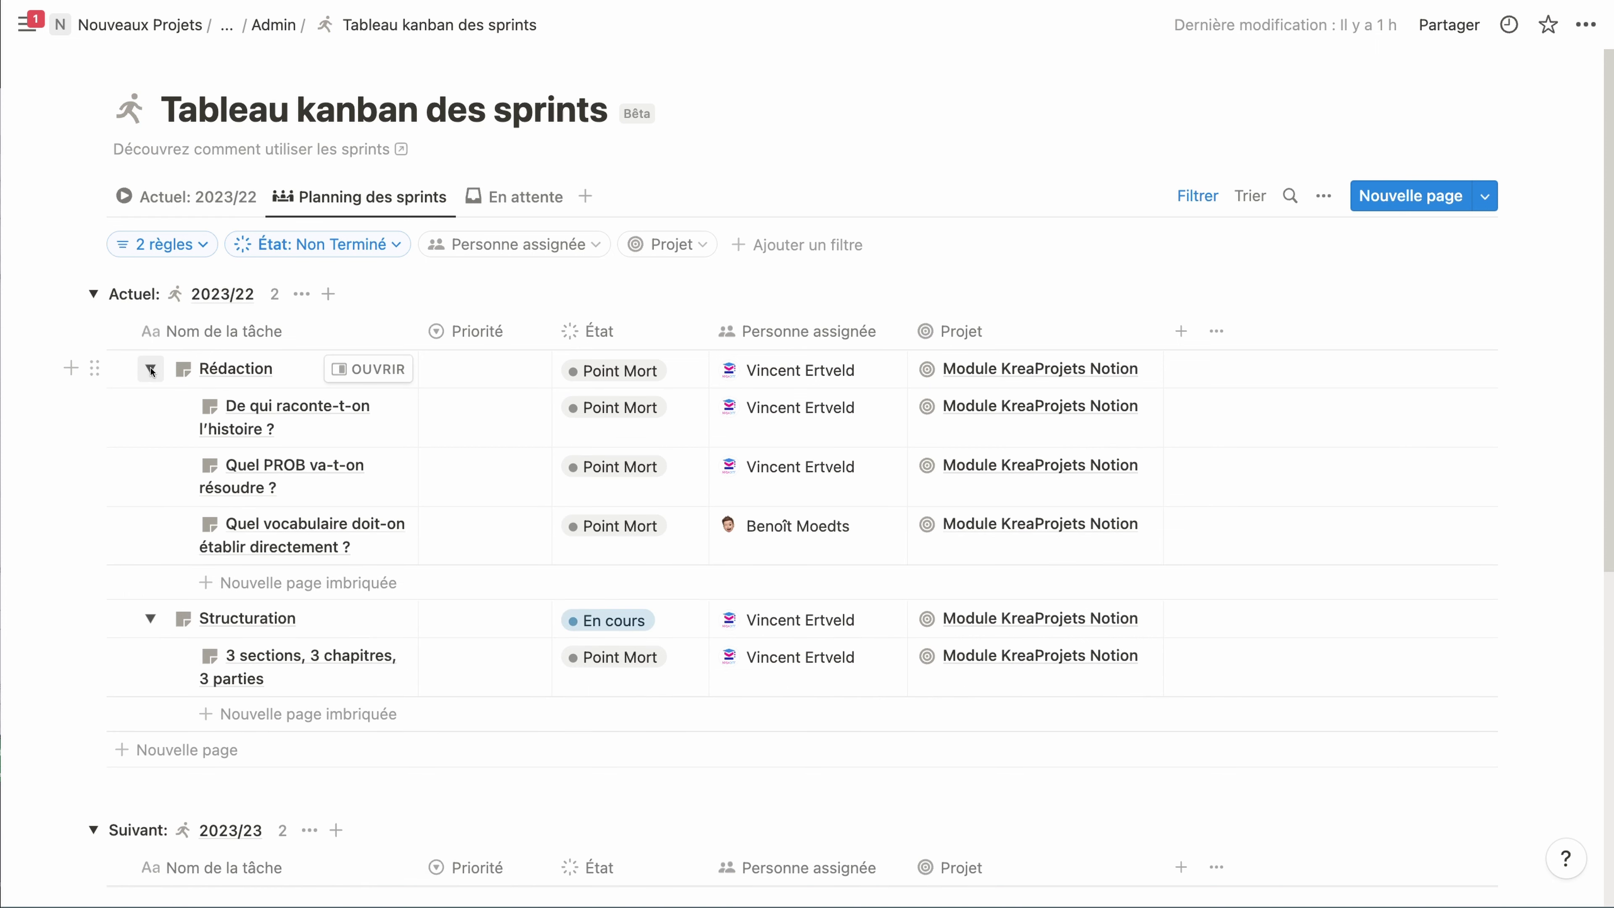
scroll(179, 407, down, 2)
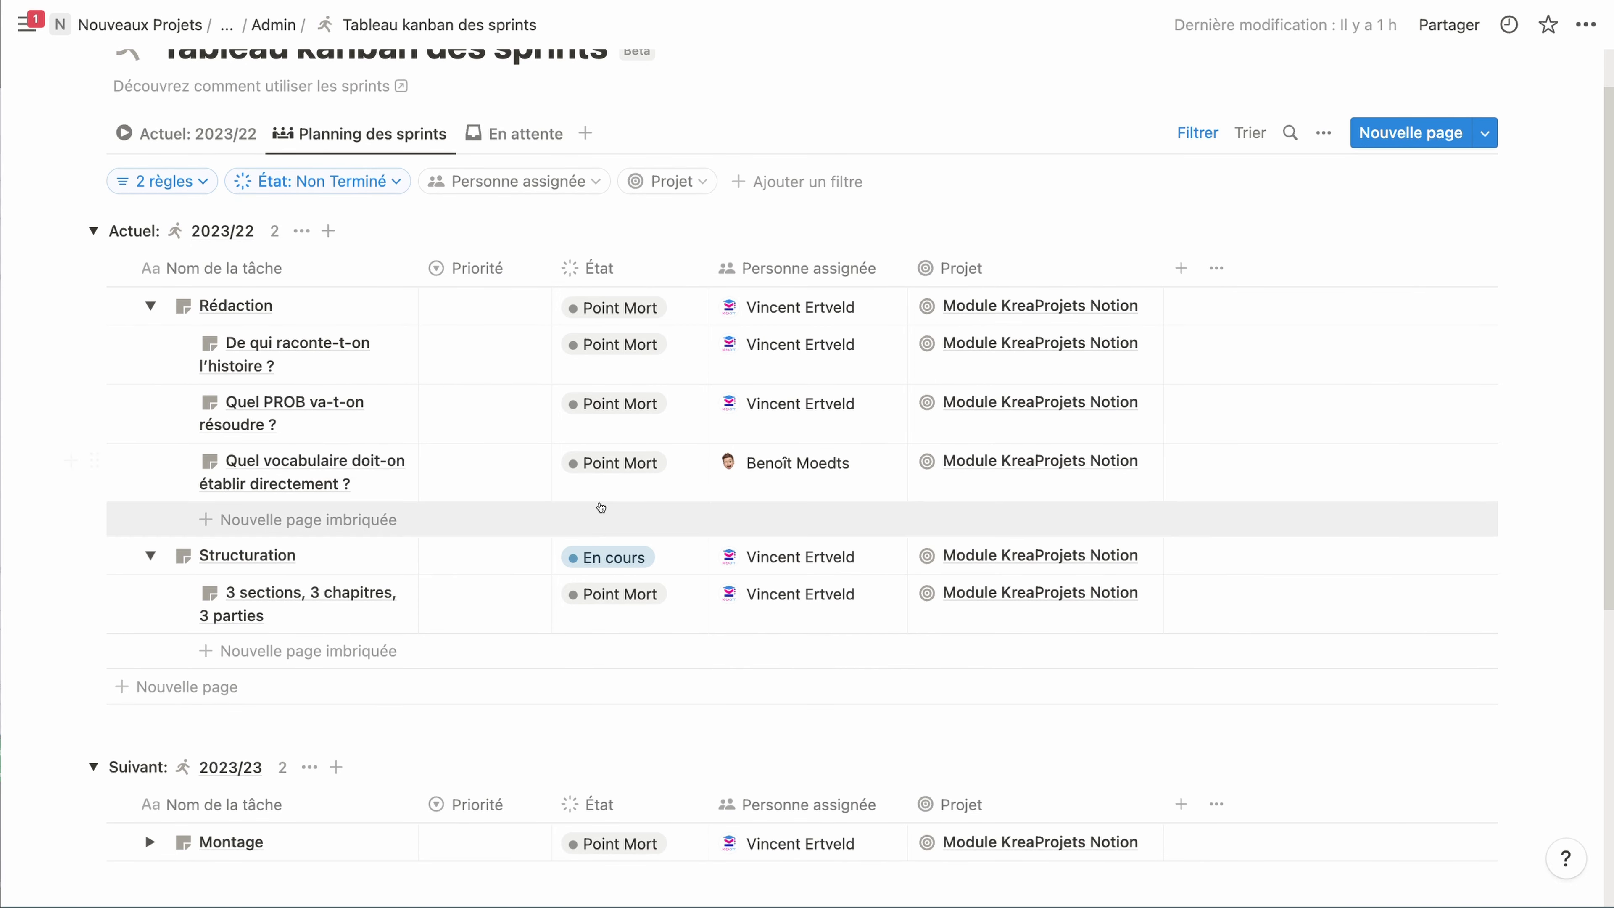
Step: Set both the subtask "3 sections, 3 chapitres, 3 parties" and its parent task Structuration to Terminé
click(626, 594)
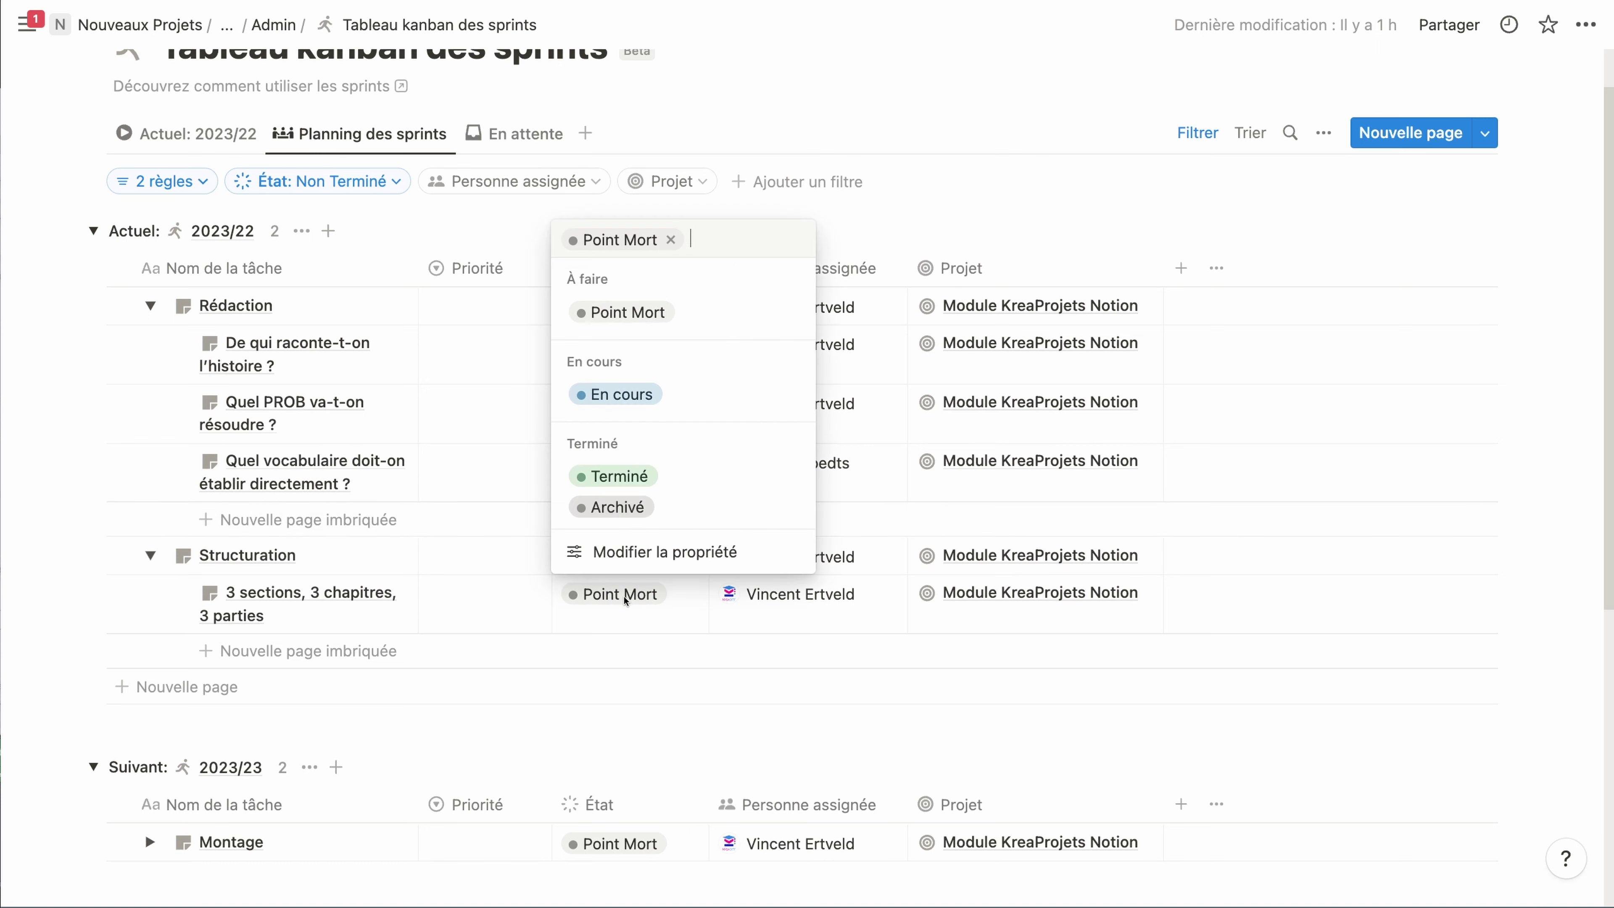
click(631, 476)
click(624, 559)
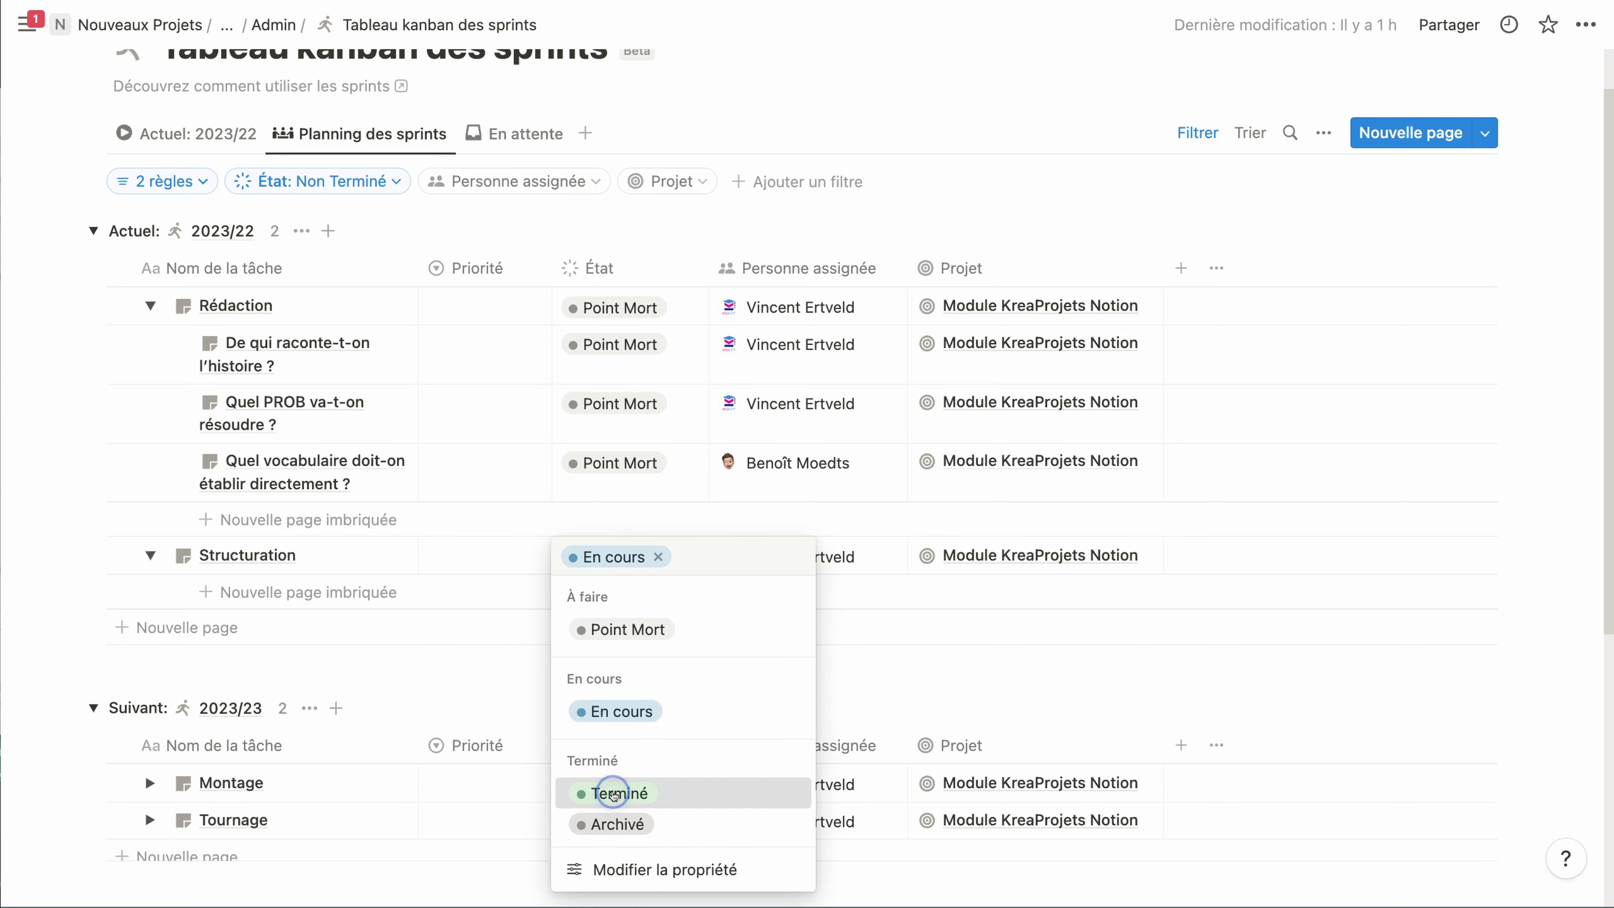
click(616, 795)
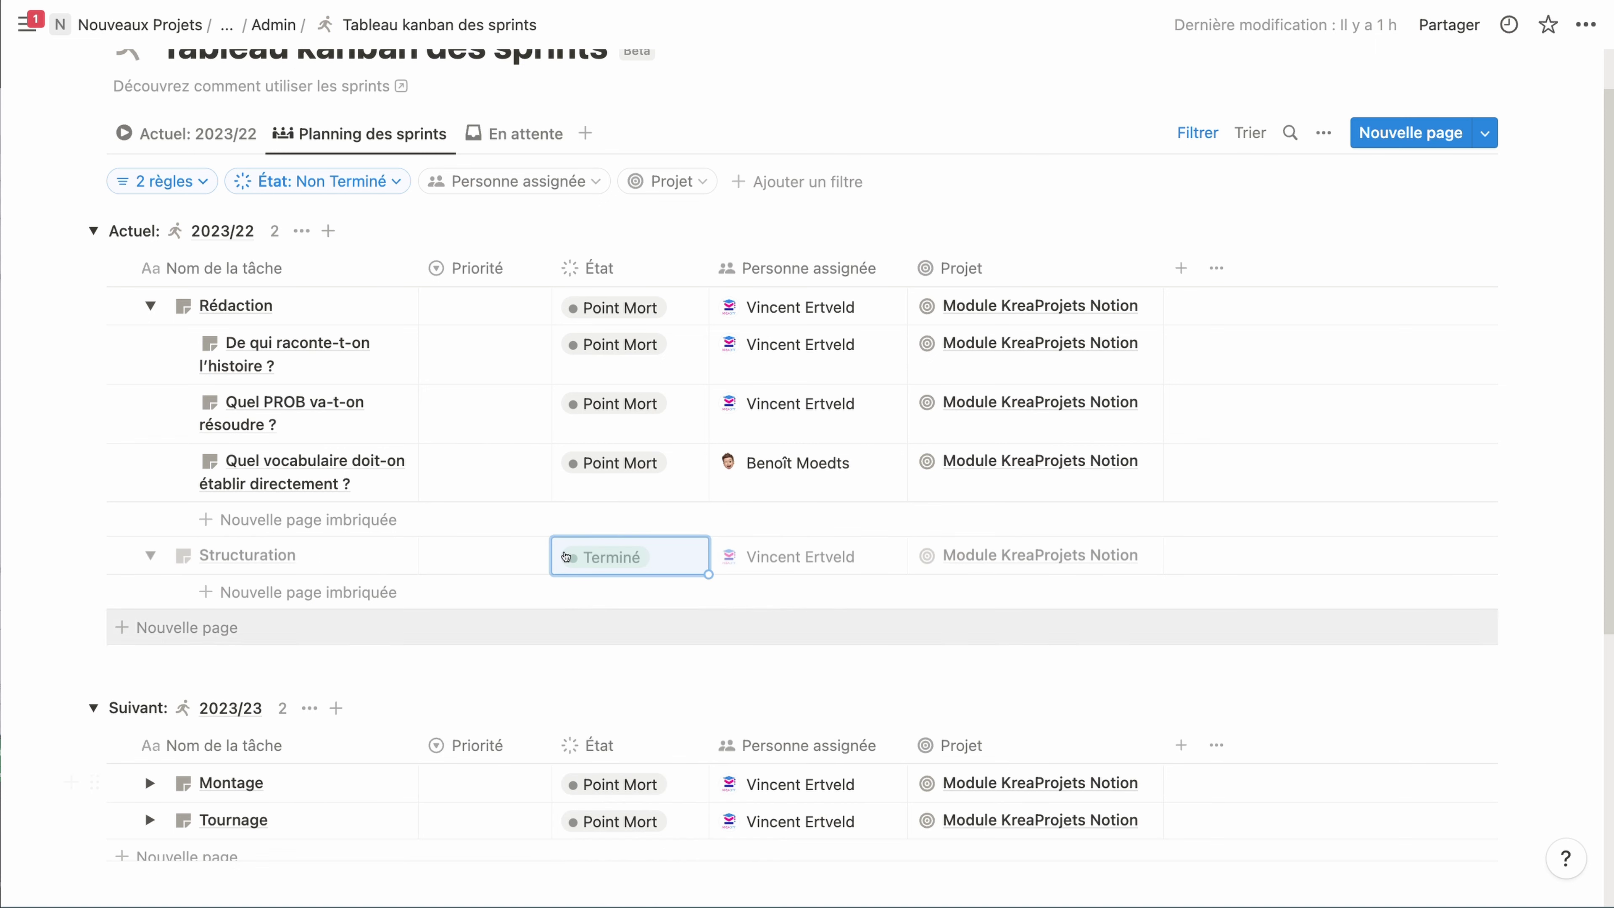
Step: Open the Structuration task from the Actuel: 2023/22 board and set its subtask "3 sections, 3 chapitres, 3 parties" to En cours
click(191, 135)
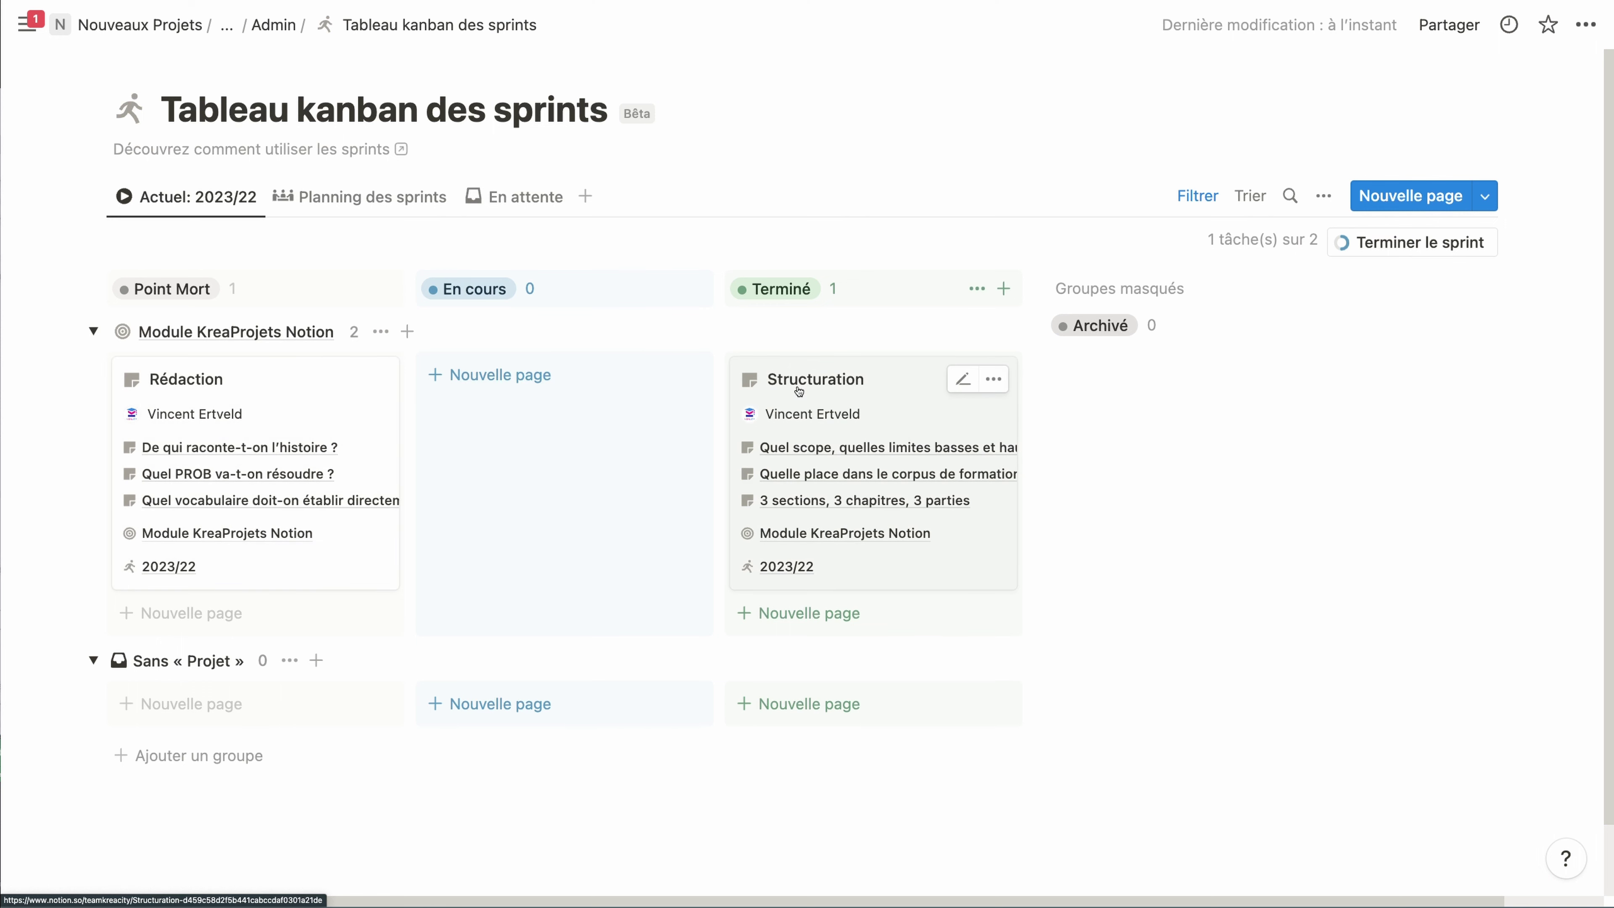
click(811, 400)
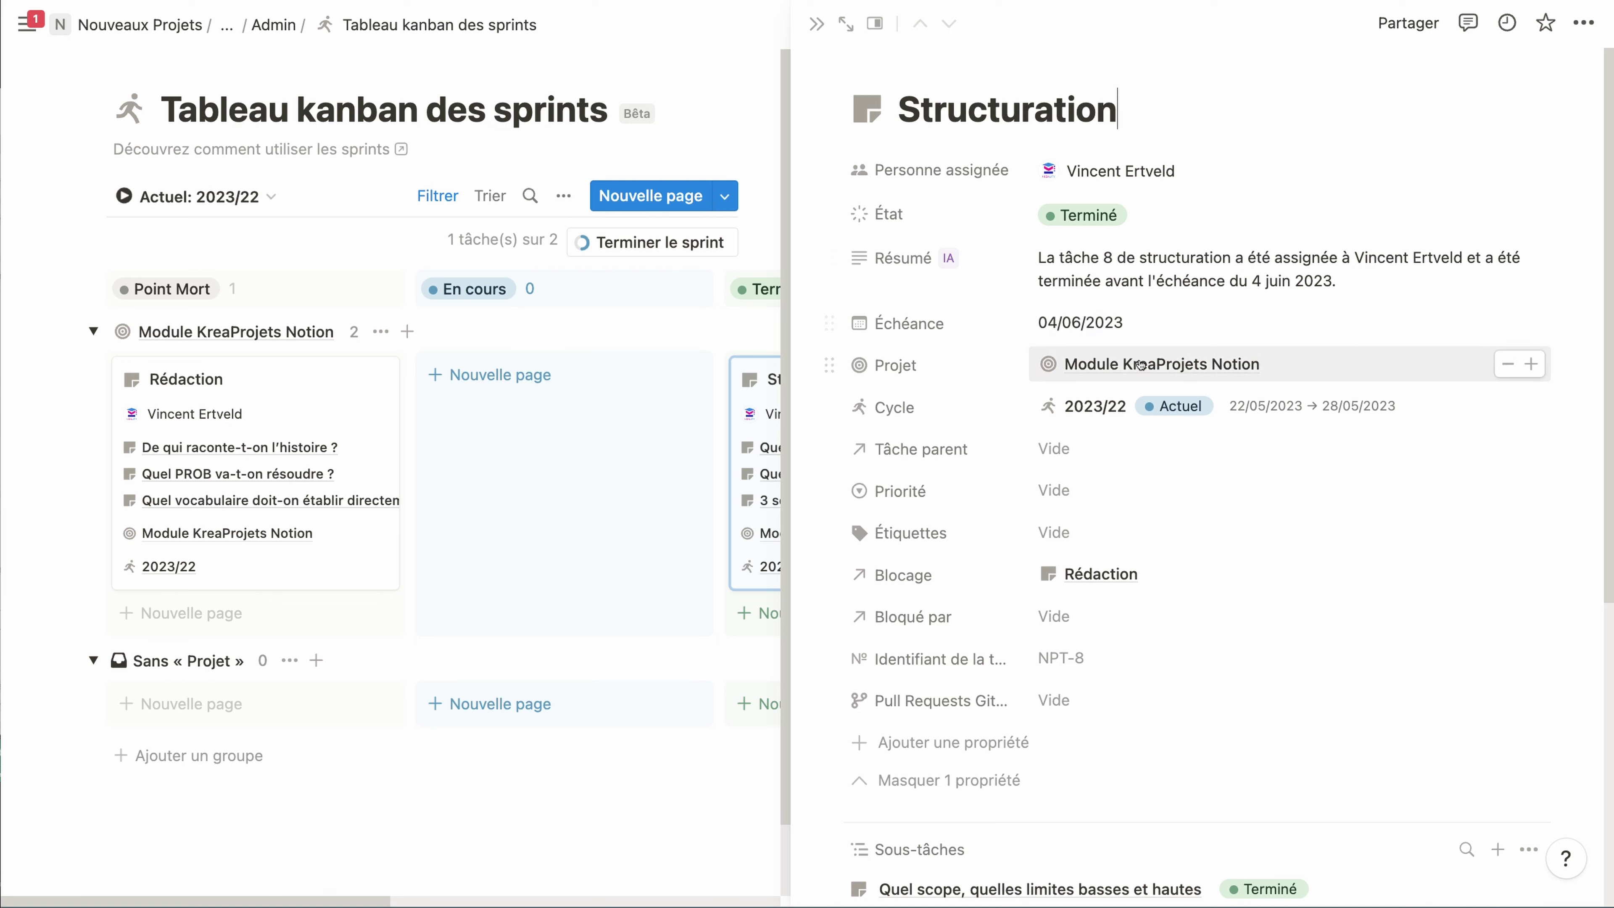
scroll(1315, 508, down, 6)
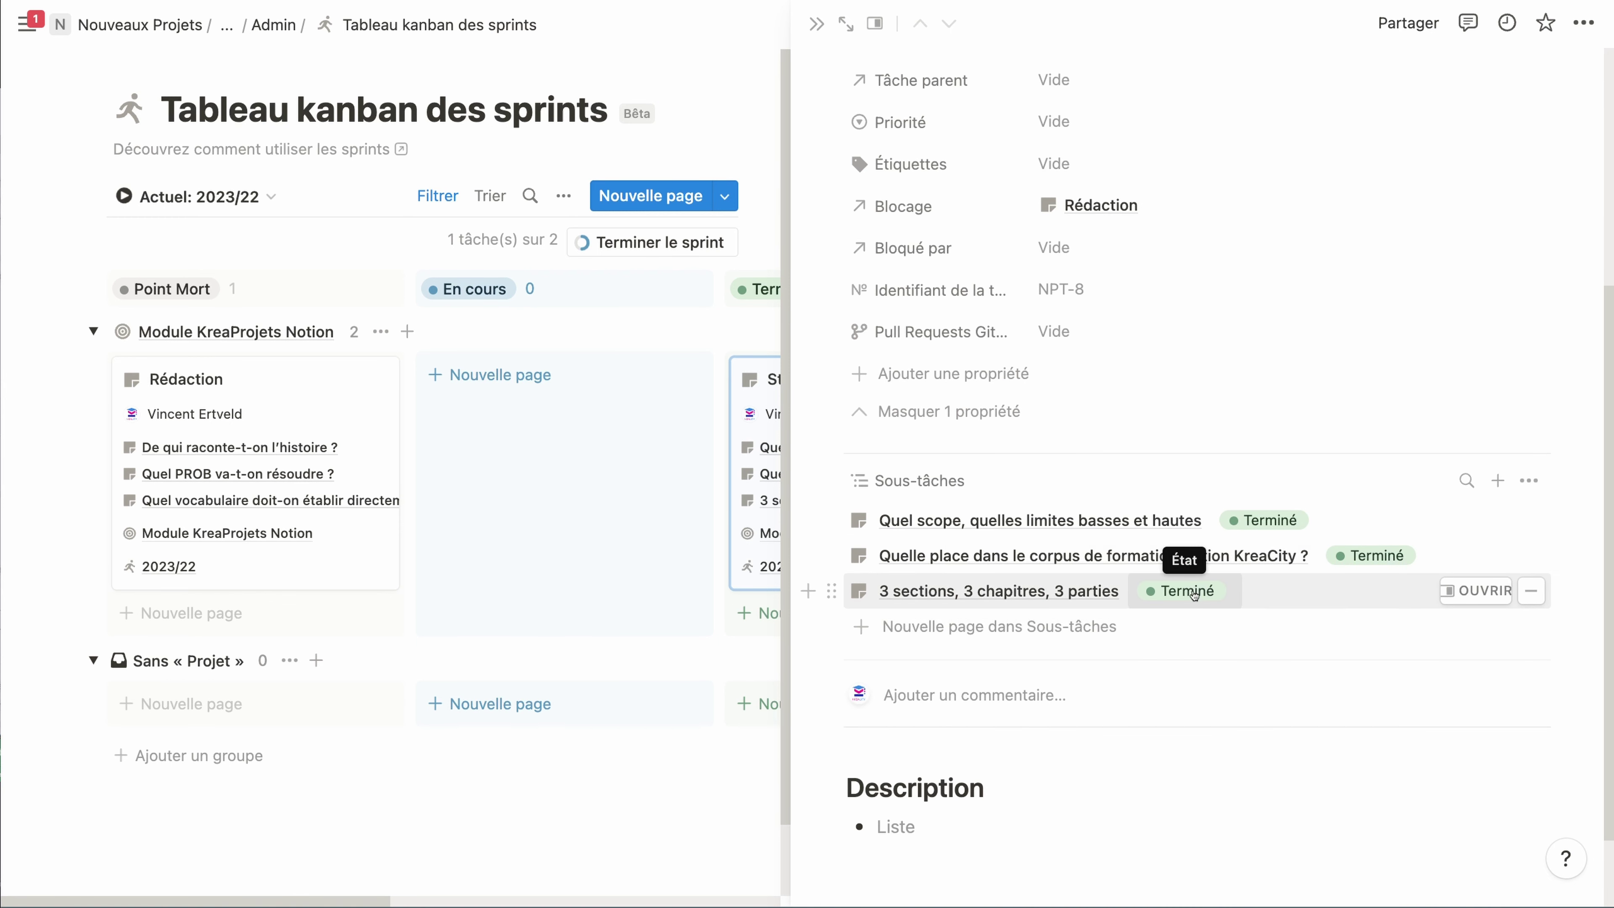
click(1193, 597)
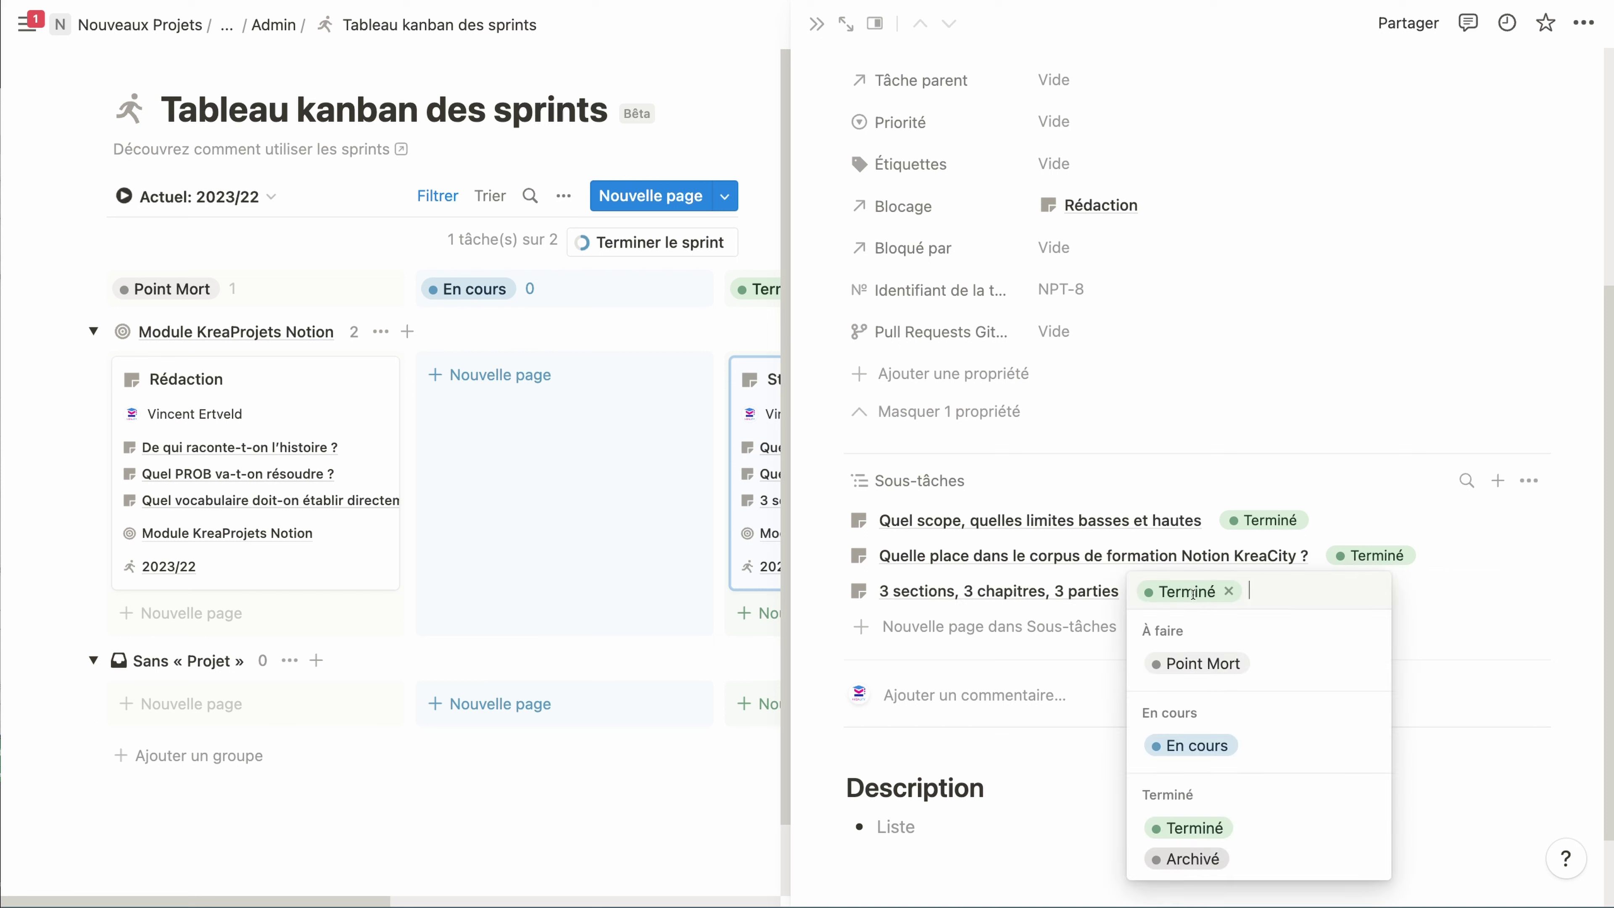
click(1204, 750)
click(626, 529)
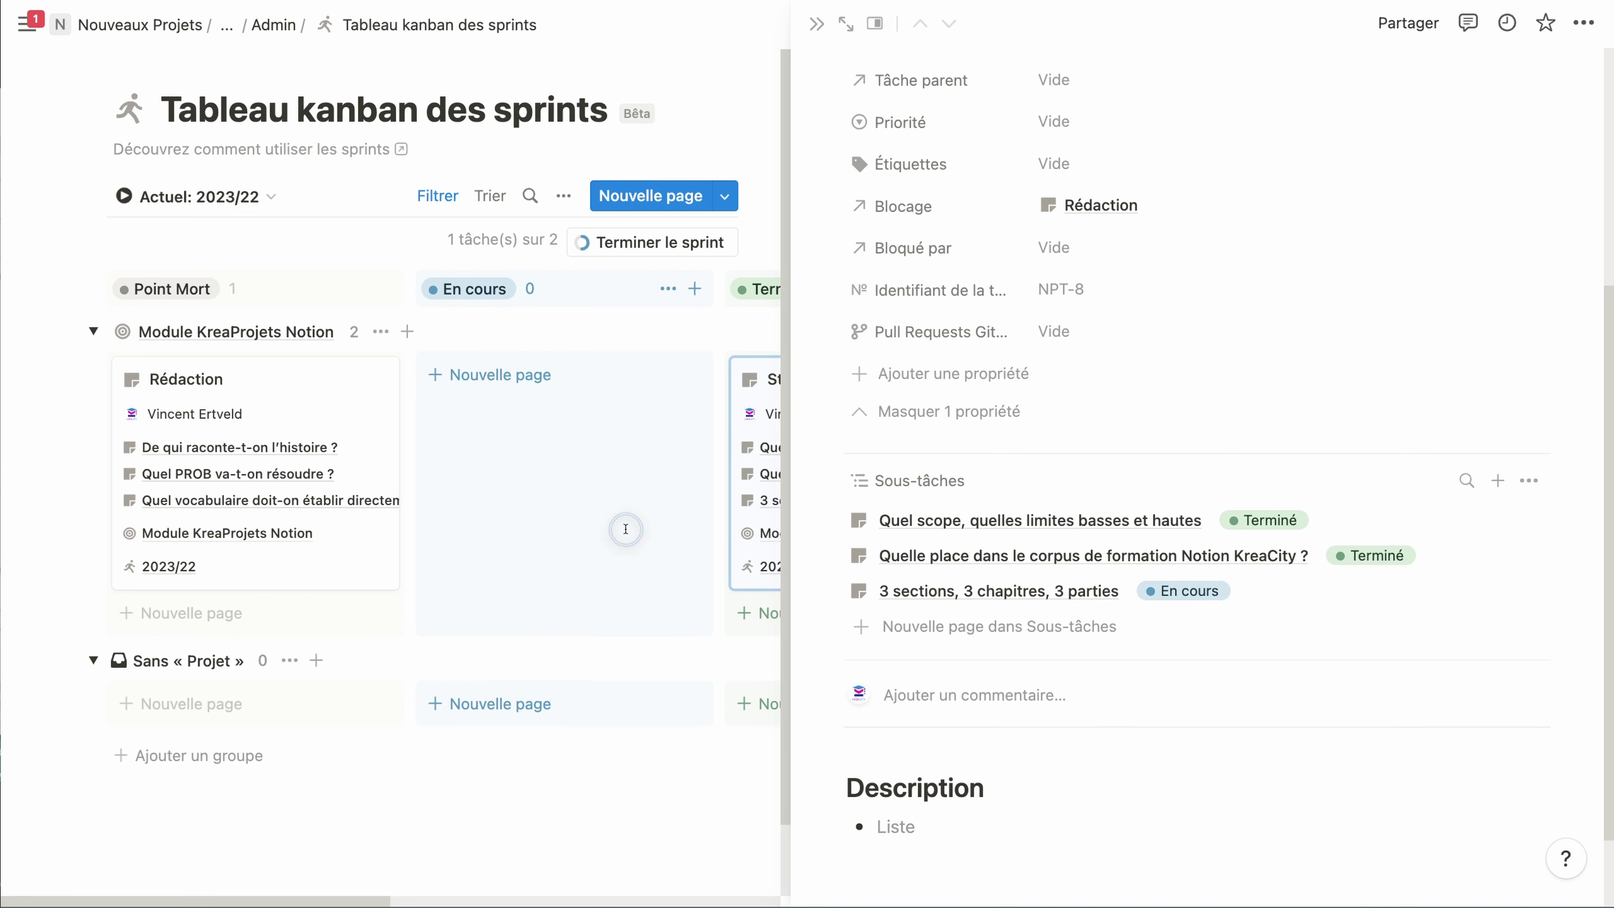
Step: Set the État of the Structuration task to En cours and close its page
scroll(874, 377, up, 5)
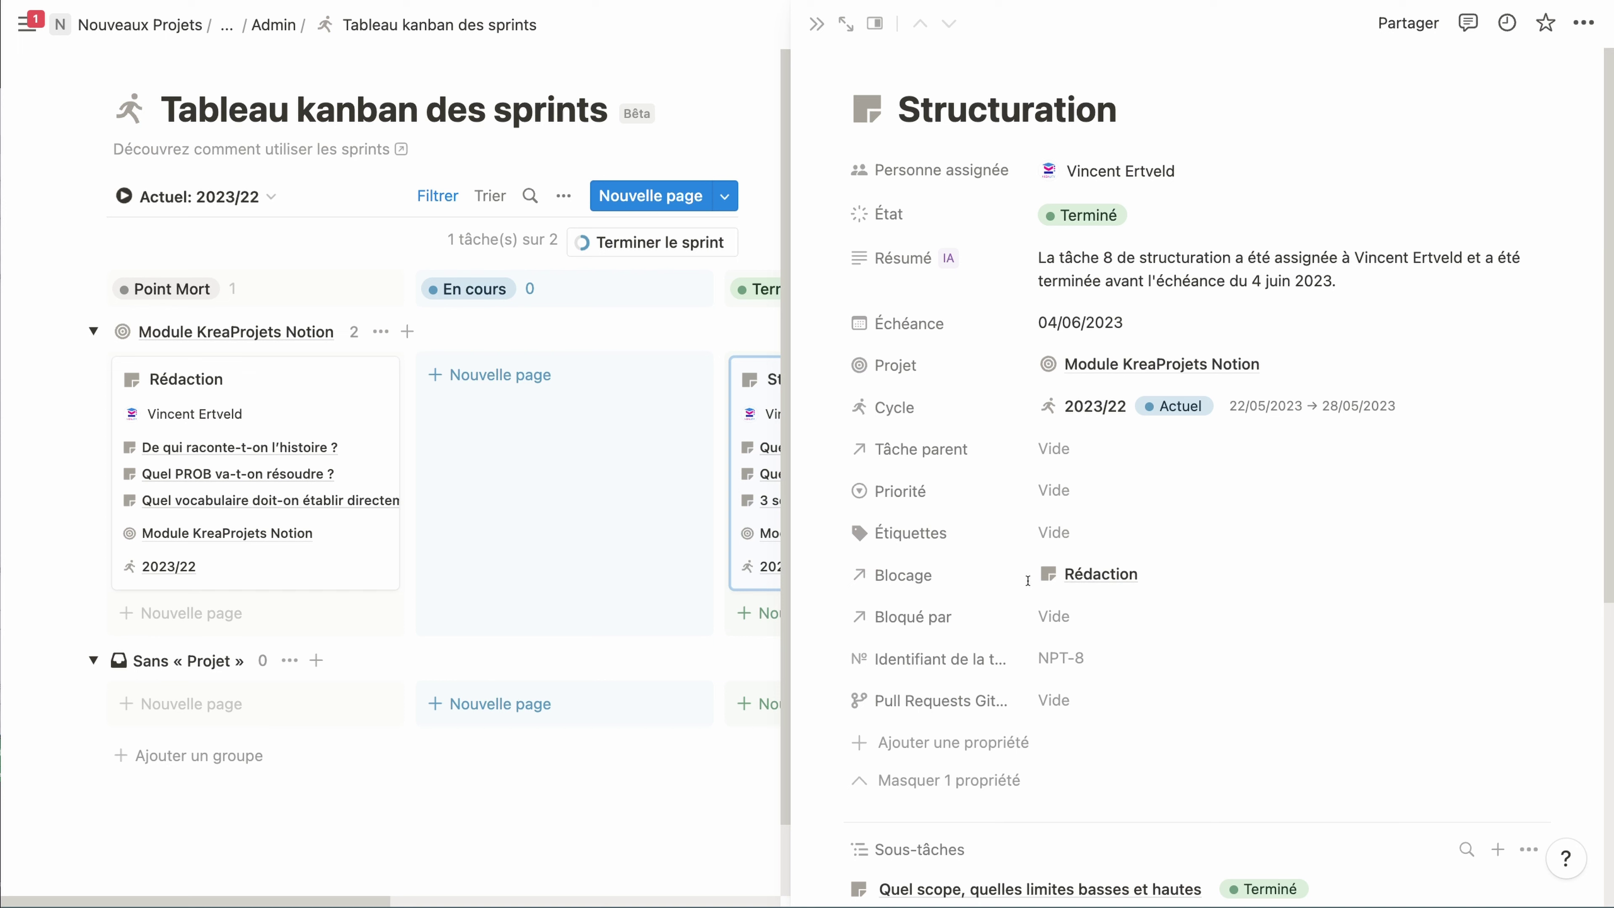
click(1085, 217)
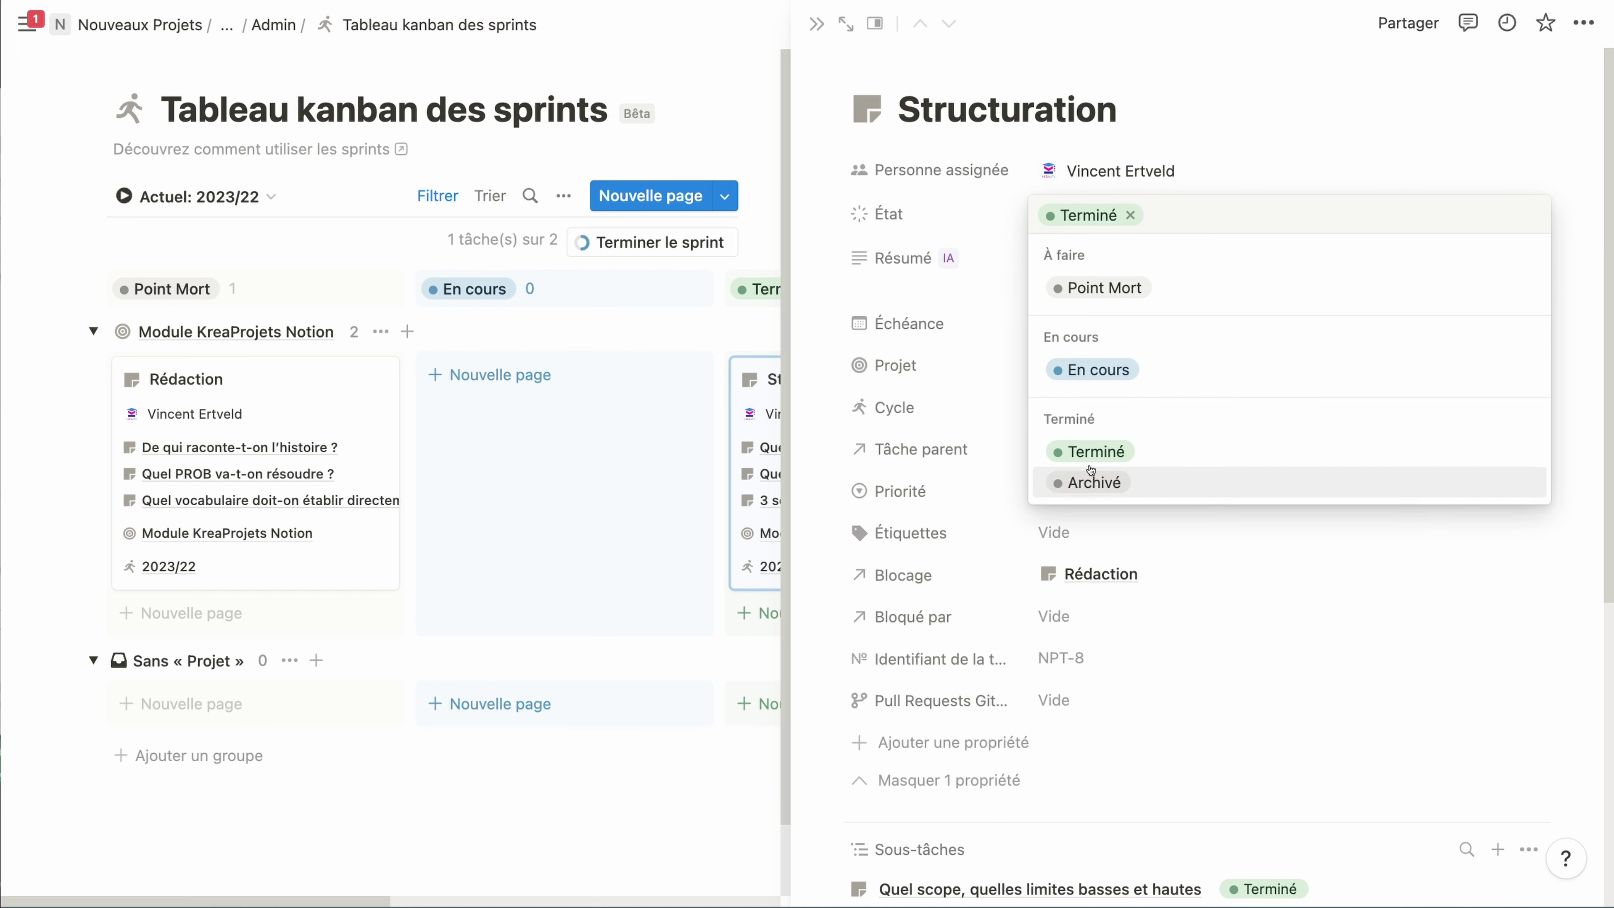
click(1089, 369)
click(654, 330)
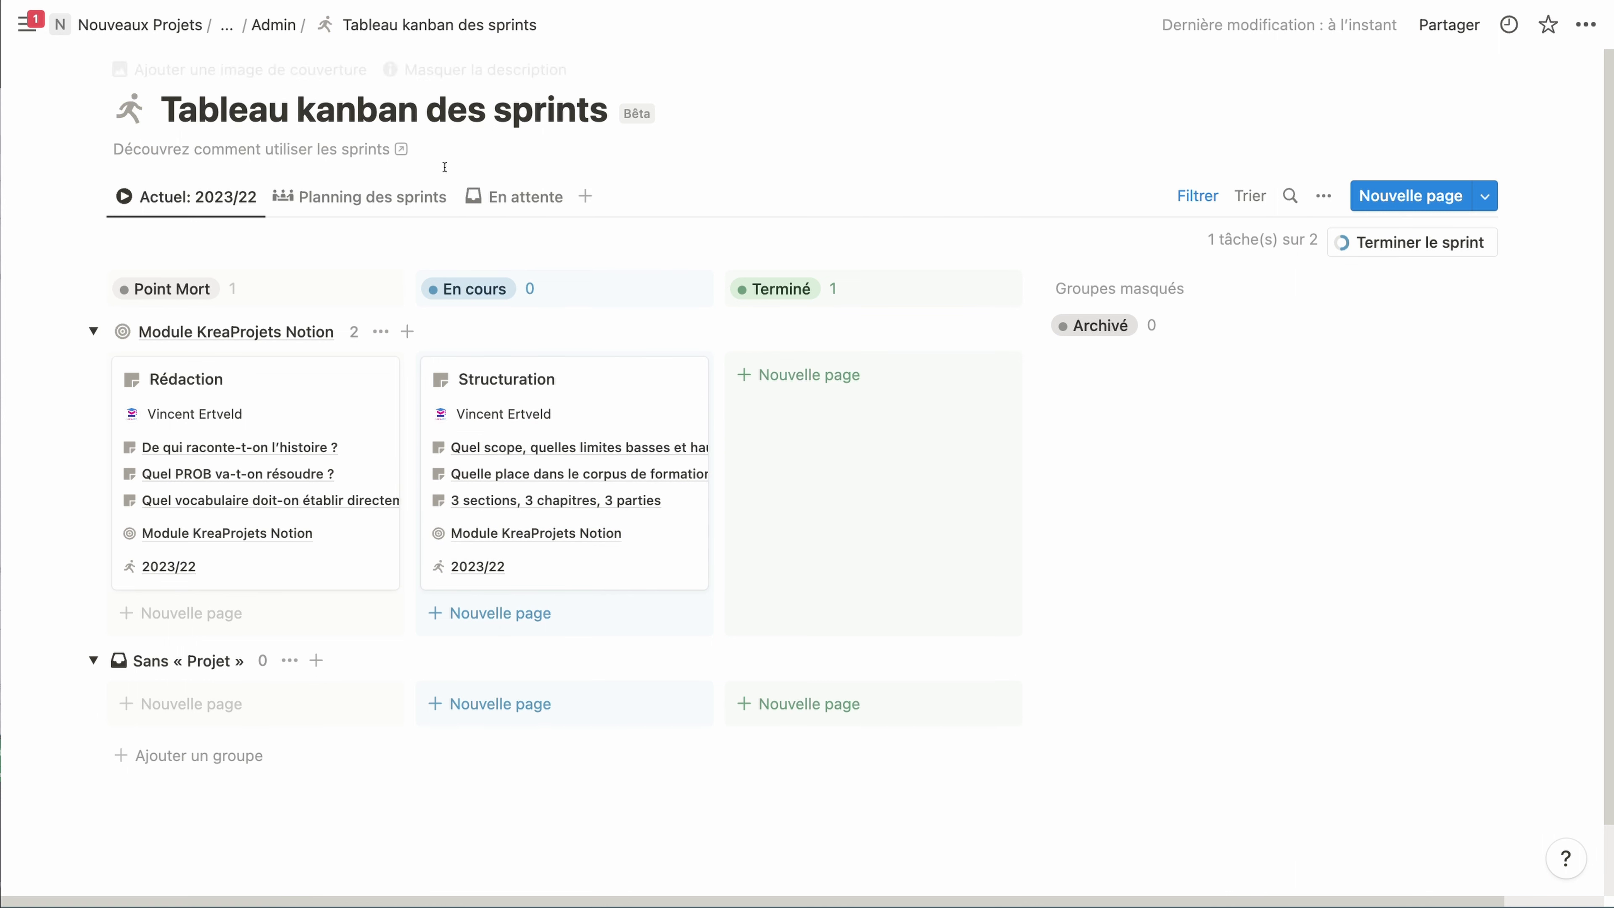
Step: Check Structuration's remaining subtask in the Planning des sprints view and return to the Actuel: 2023/22 board
click(373, 203)
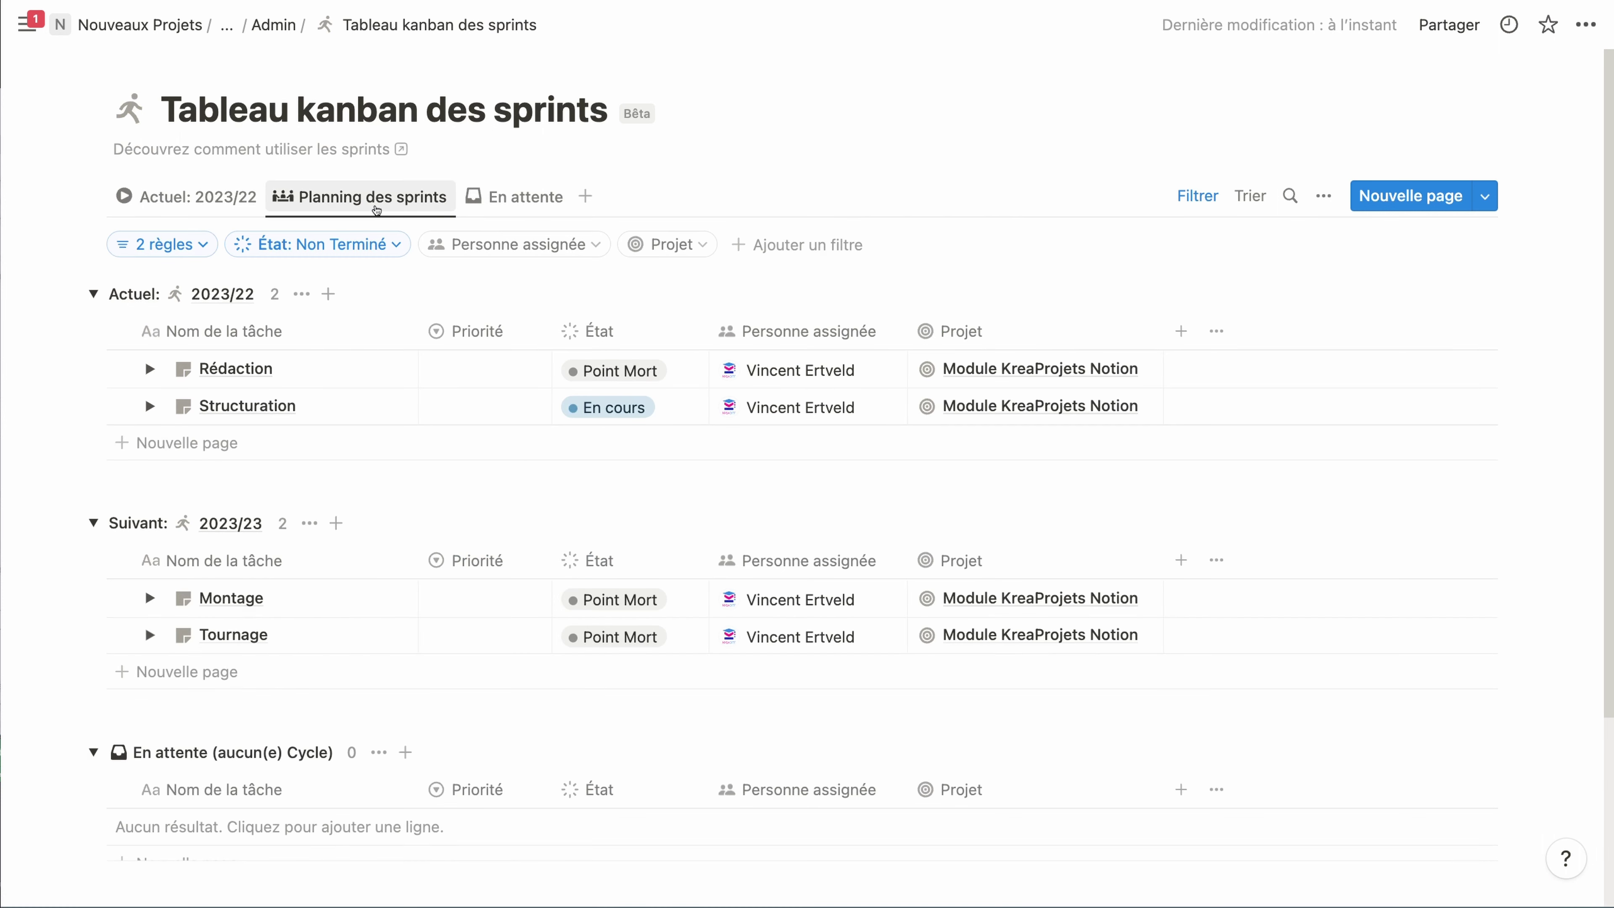
click(148, 408)
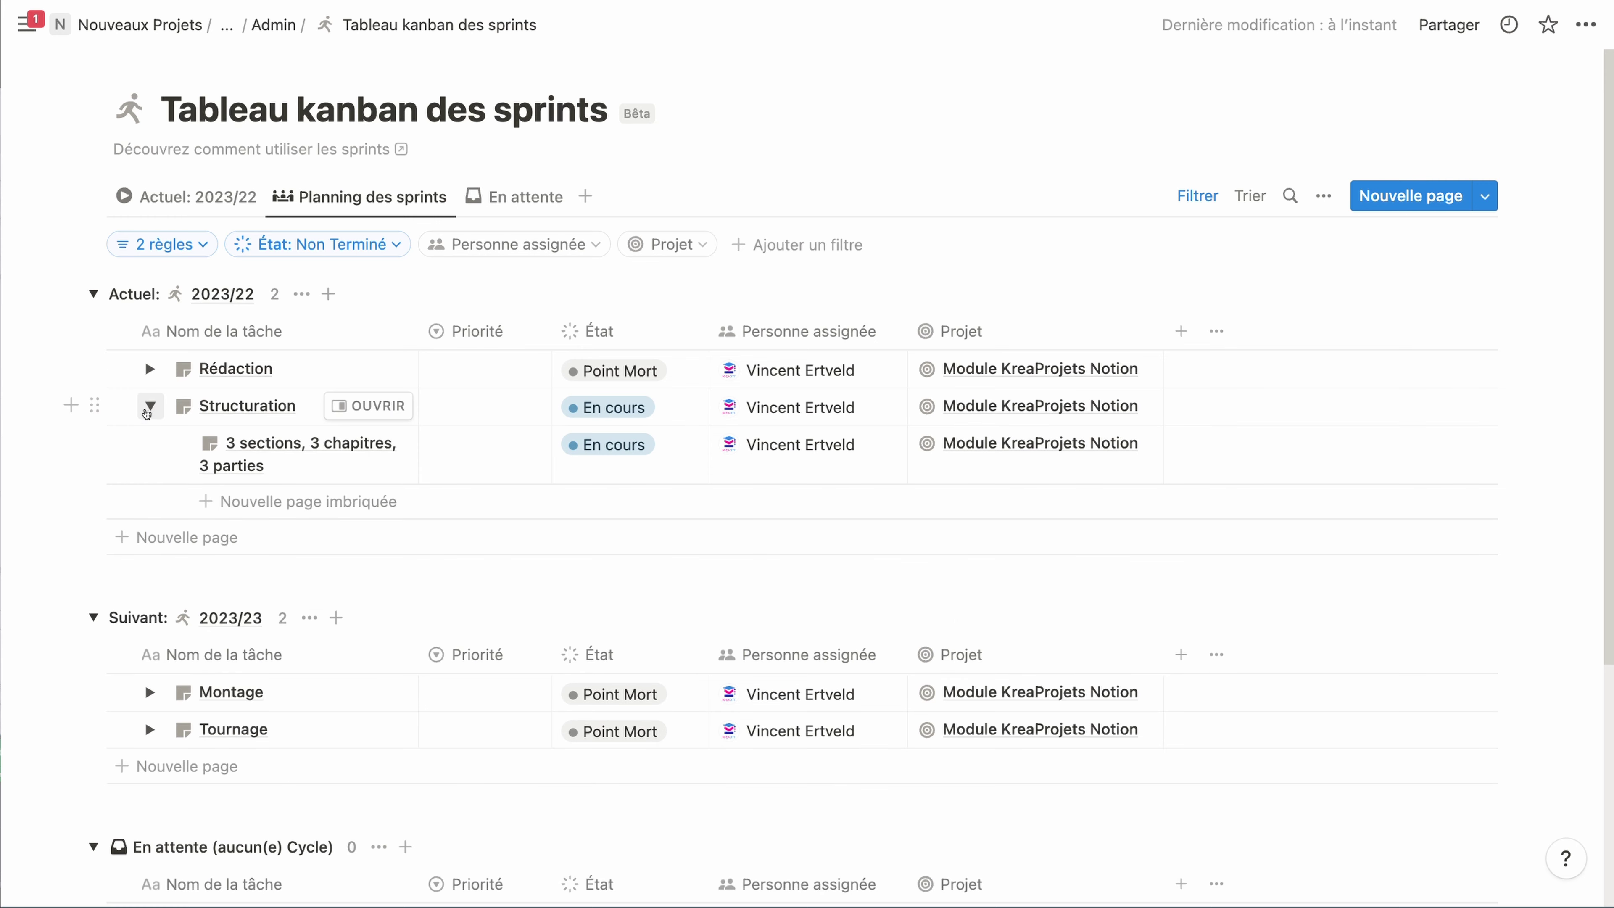
click(176, 443)
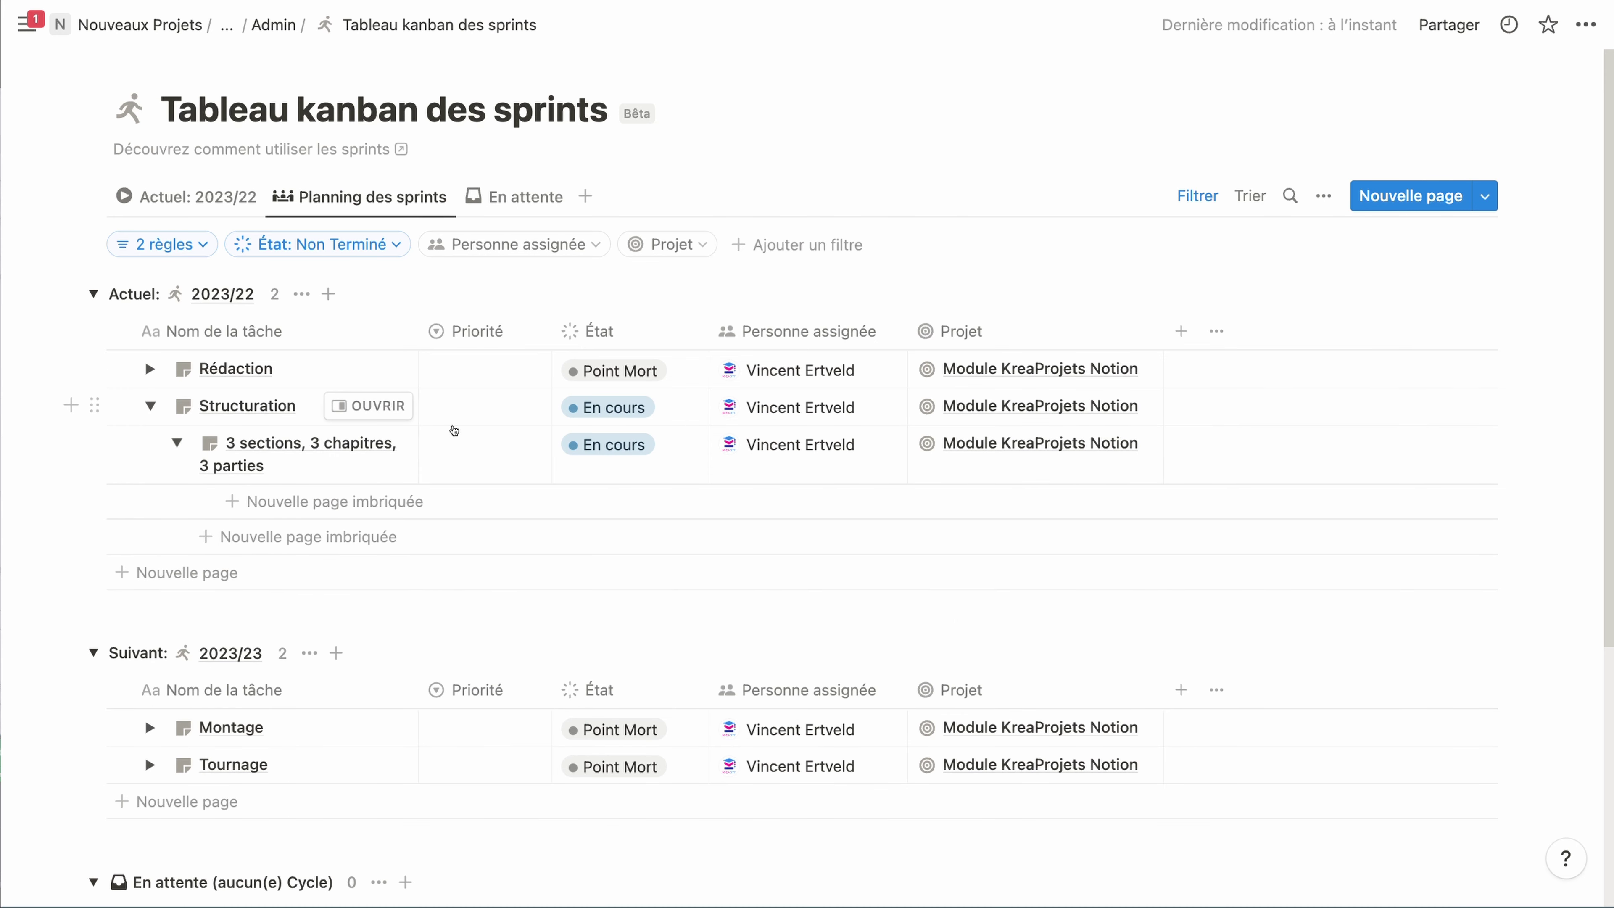
click(216, 196)
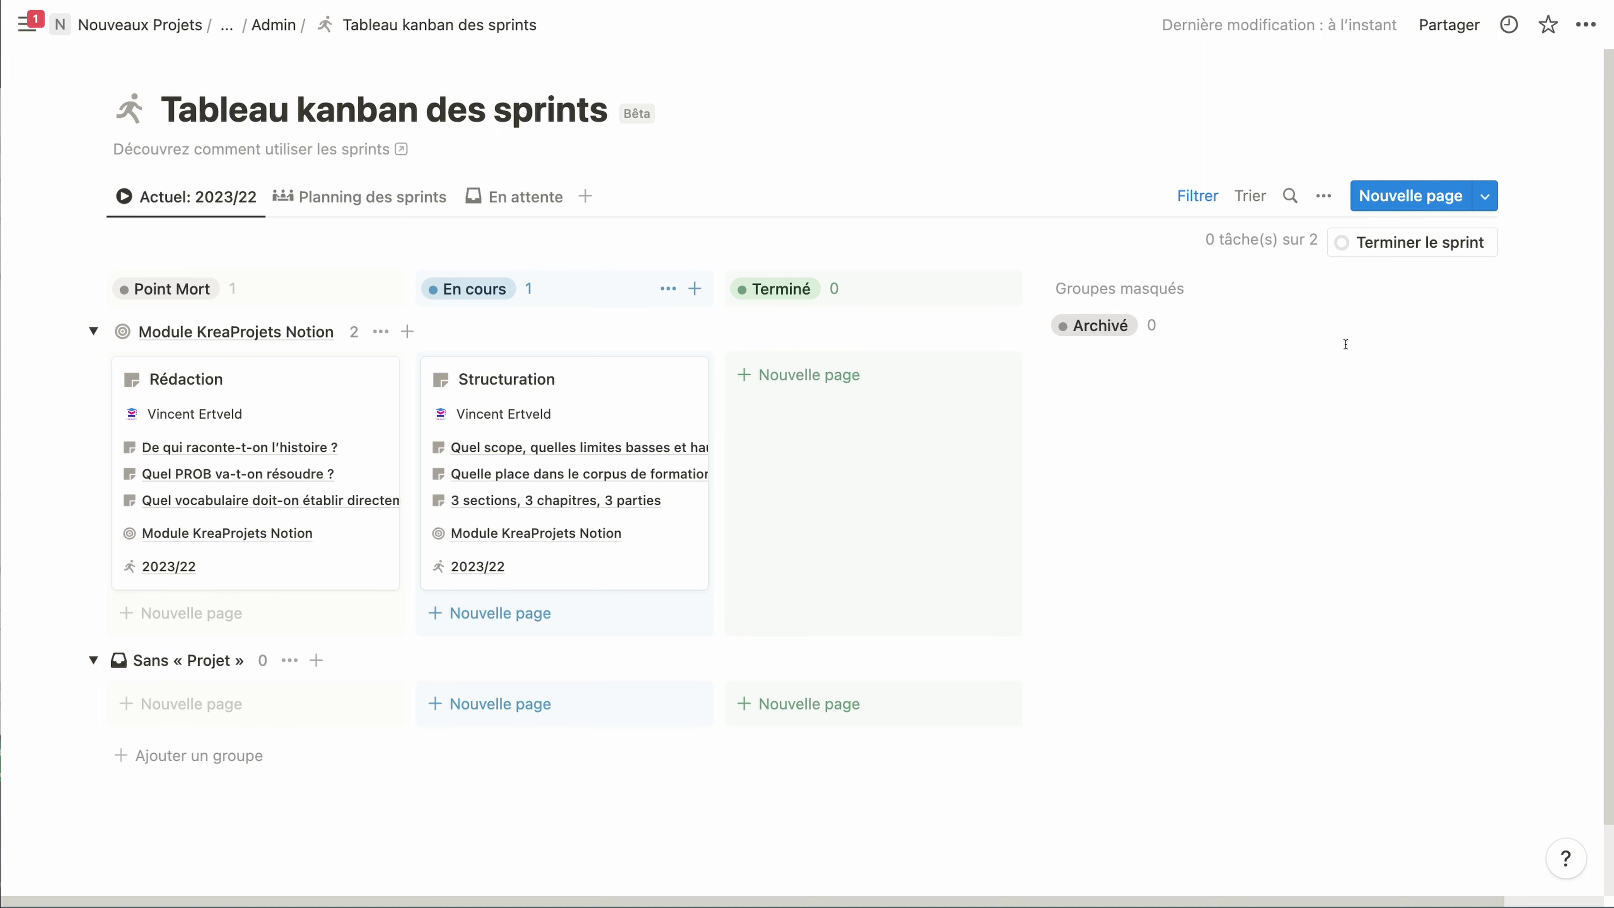
Step: Check Structuration's open subtask in Planning des sprints, then view the end-of-sprint recap from the Actuel: 2023/22 board and cancel it
click(360, 196)
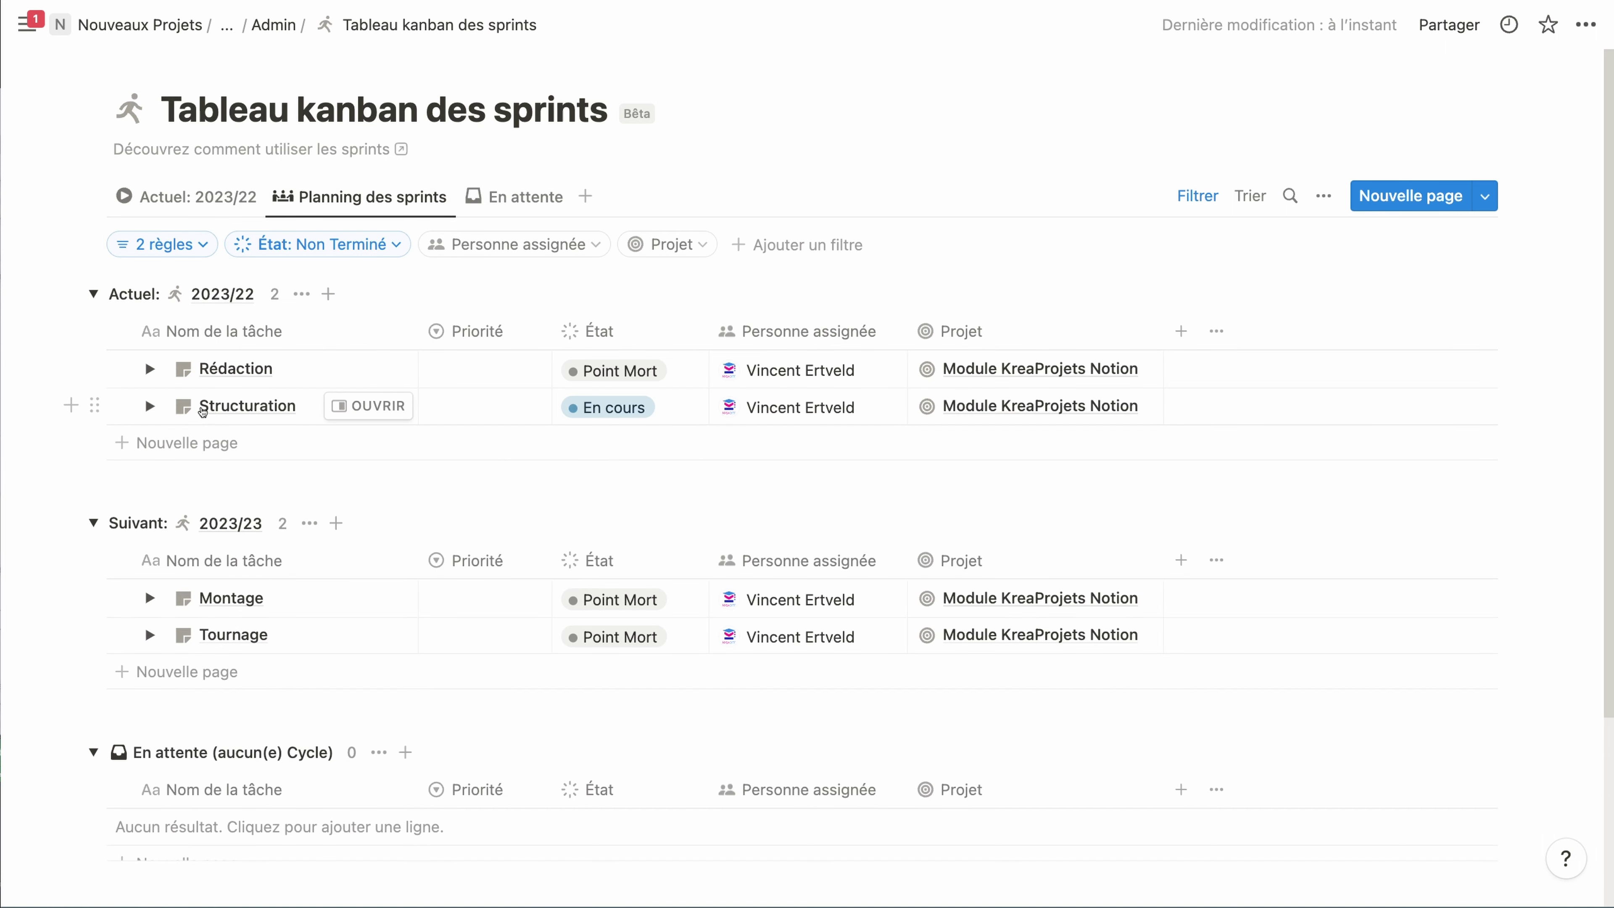
click(150, 405)
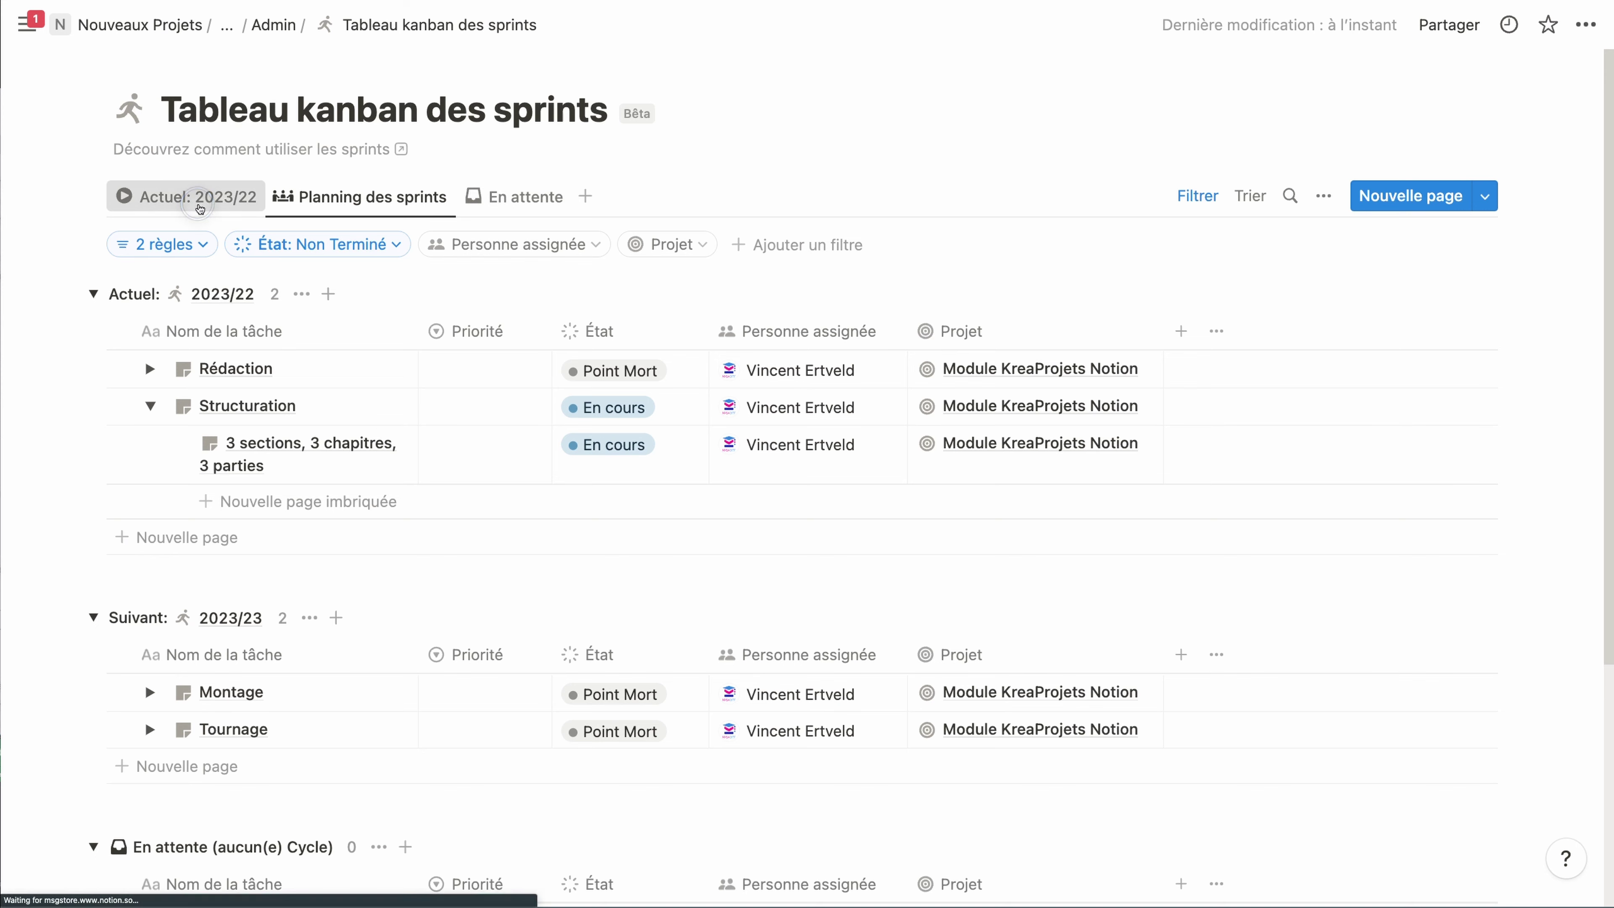
click(188, 197)
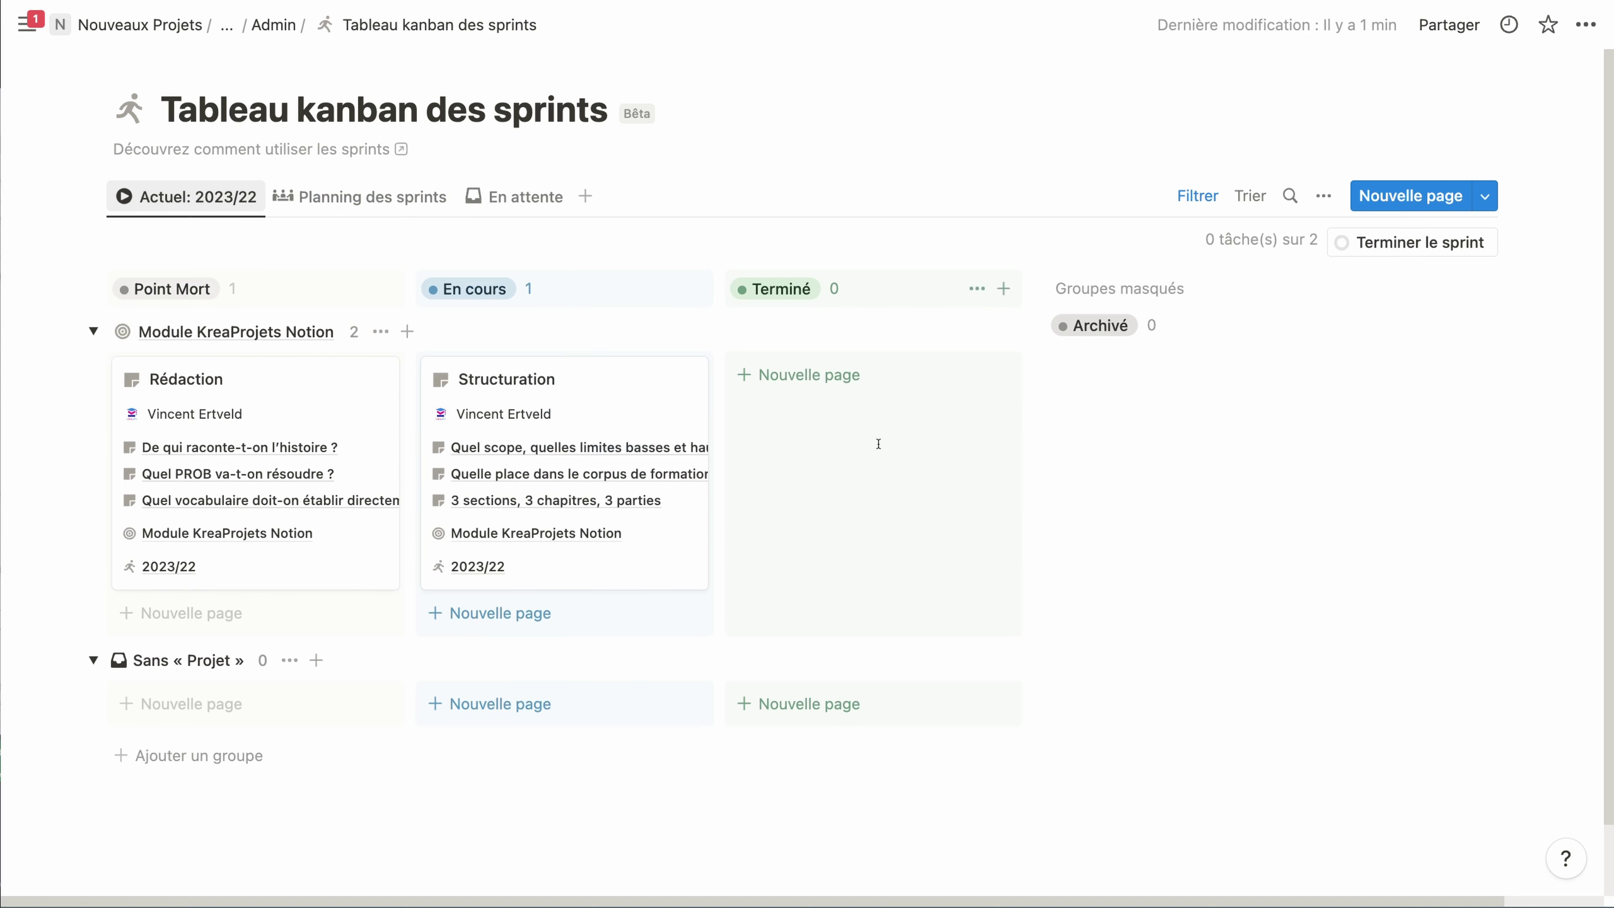
click(1420, 255)
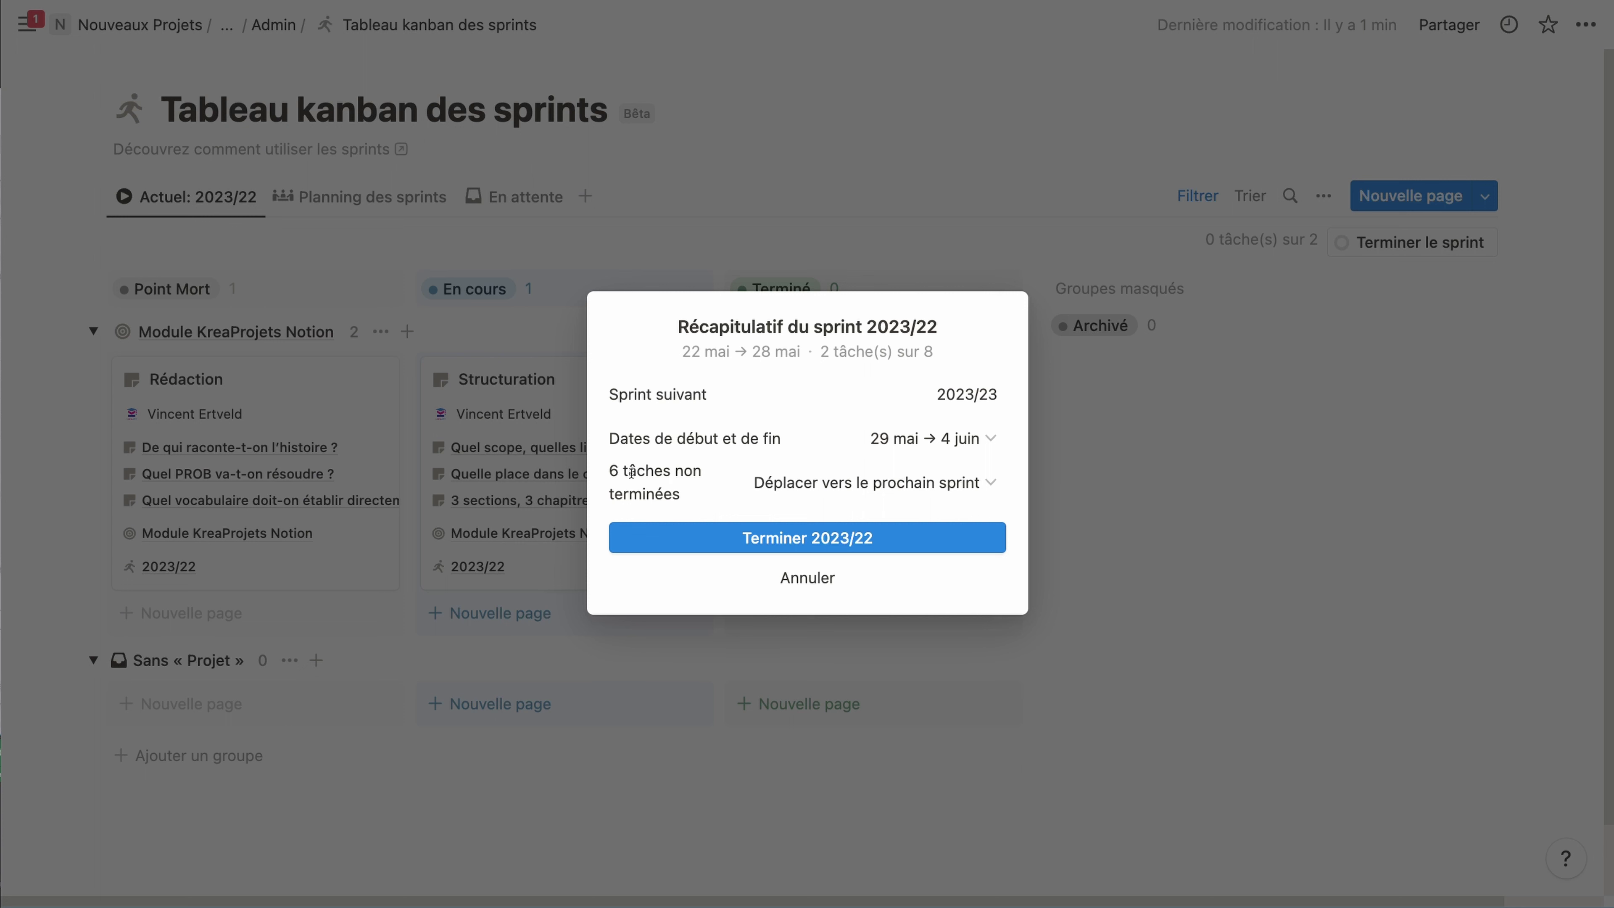
click(811, 578)
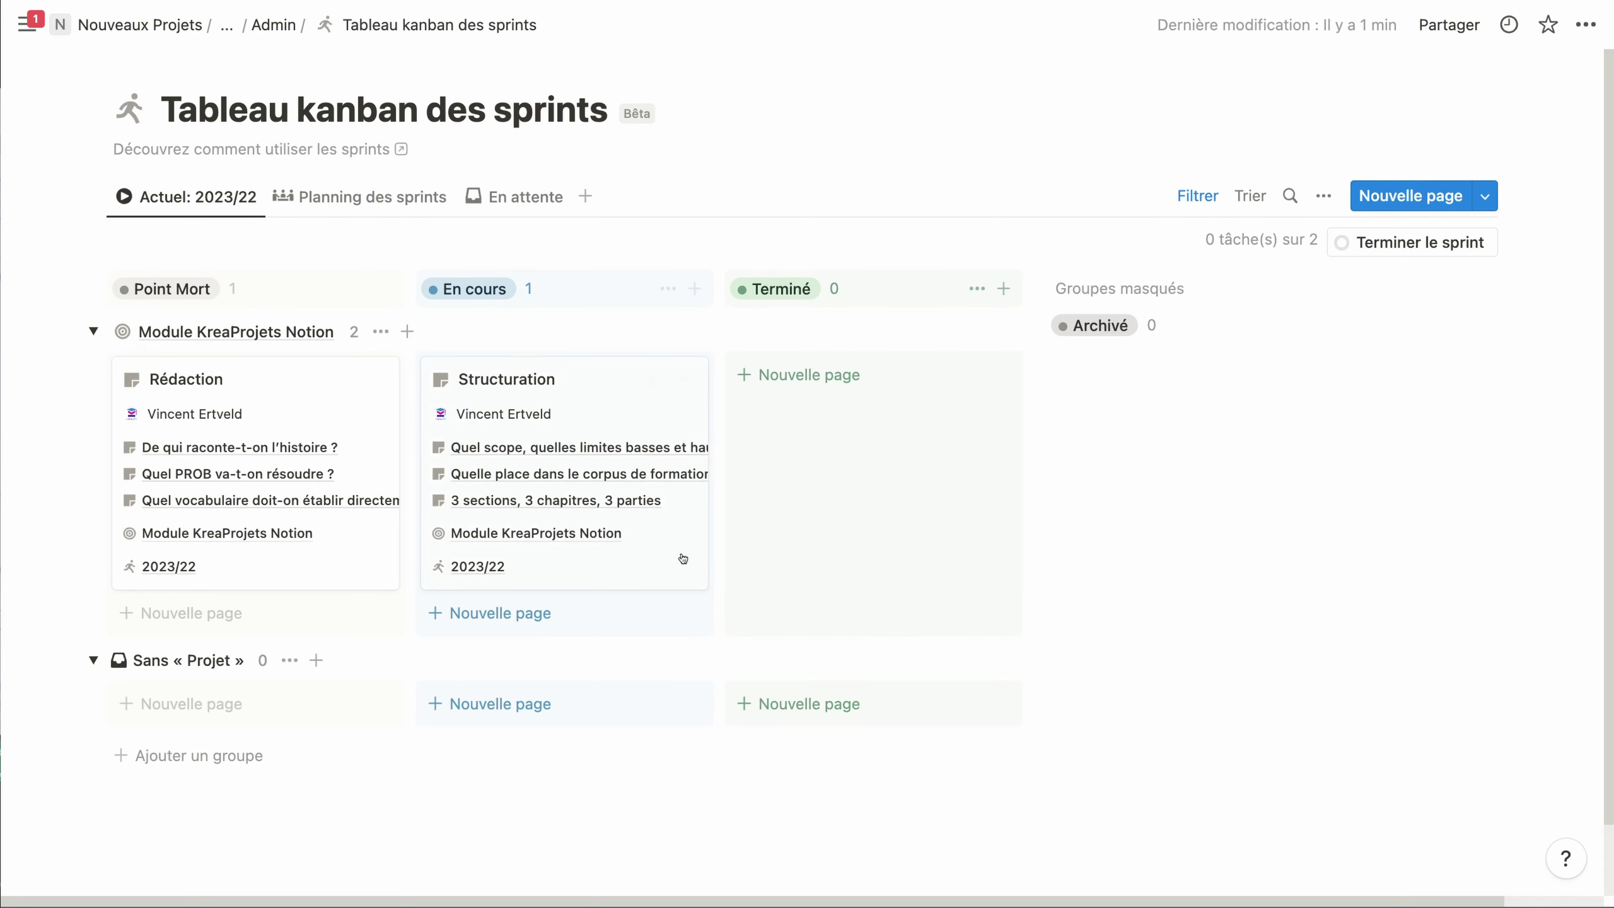
Step: In Planning des sprints, expand Rédaction and Structuration and set both "3 sections, 3 chapitres, 3 parties" and its parent Structuration to Terminé
click(359, 196)
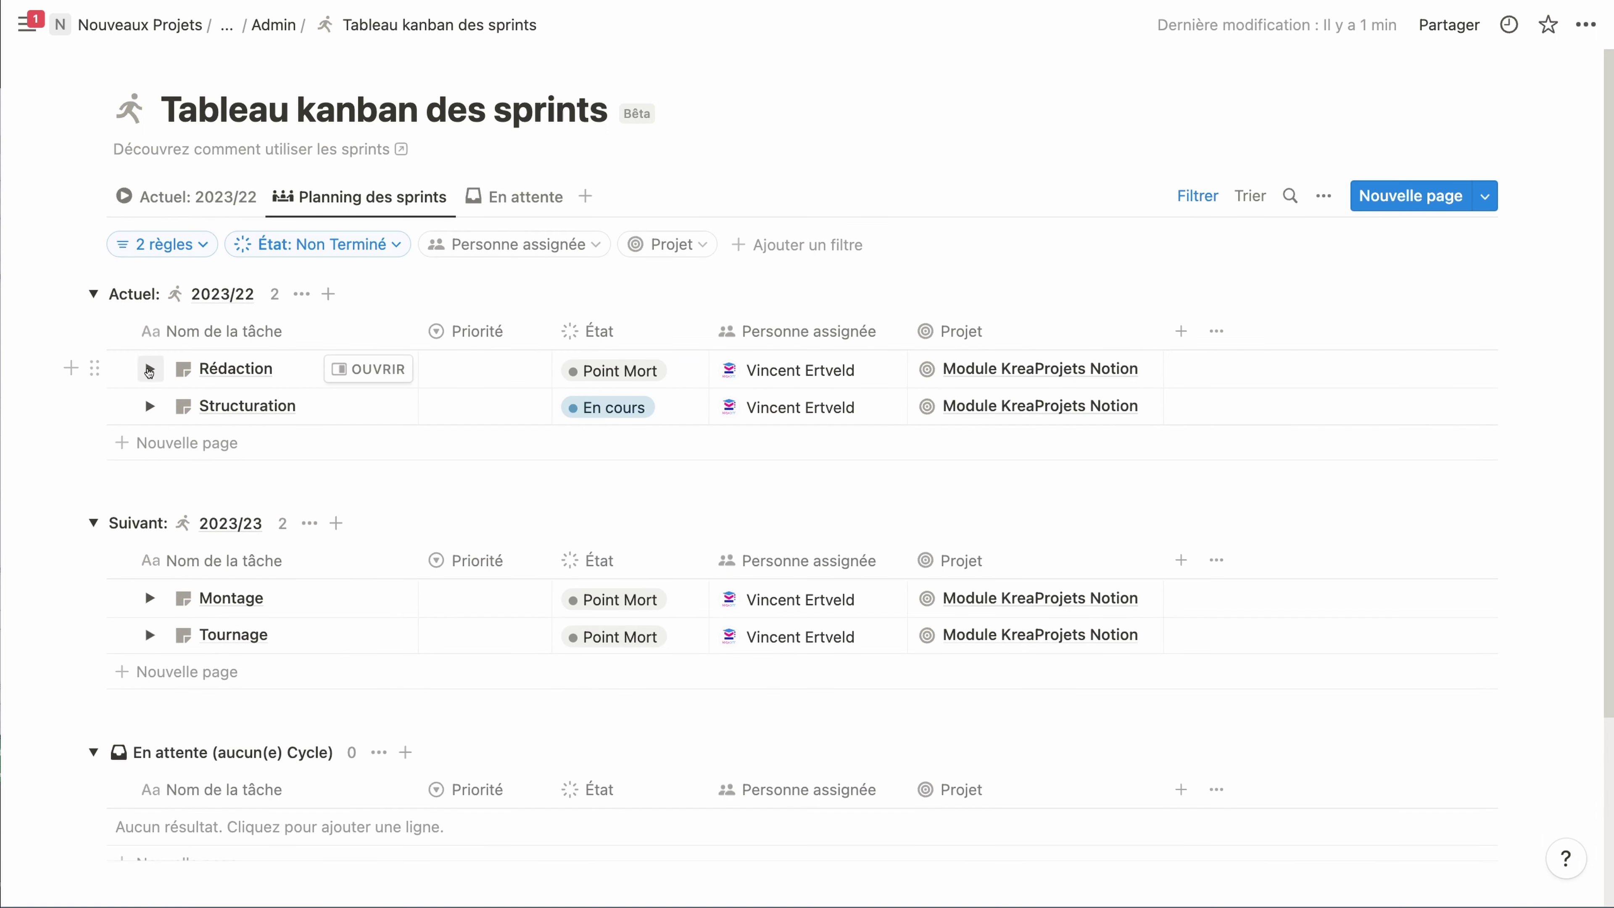
click(150, 369)
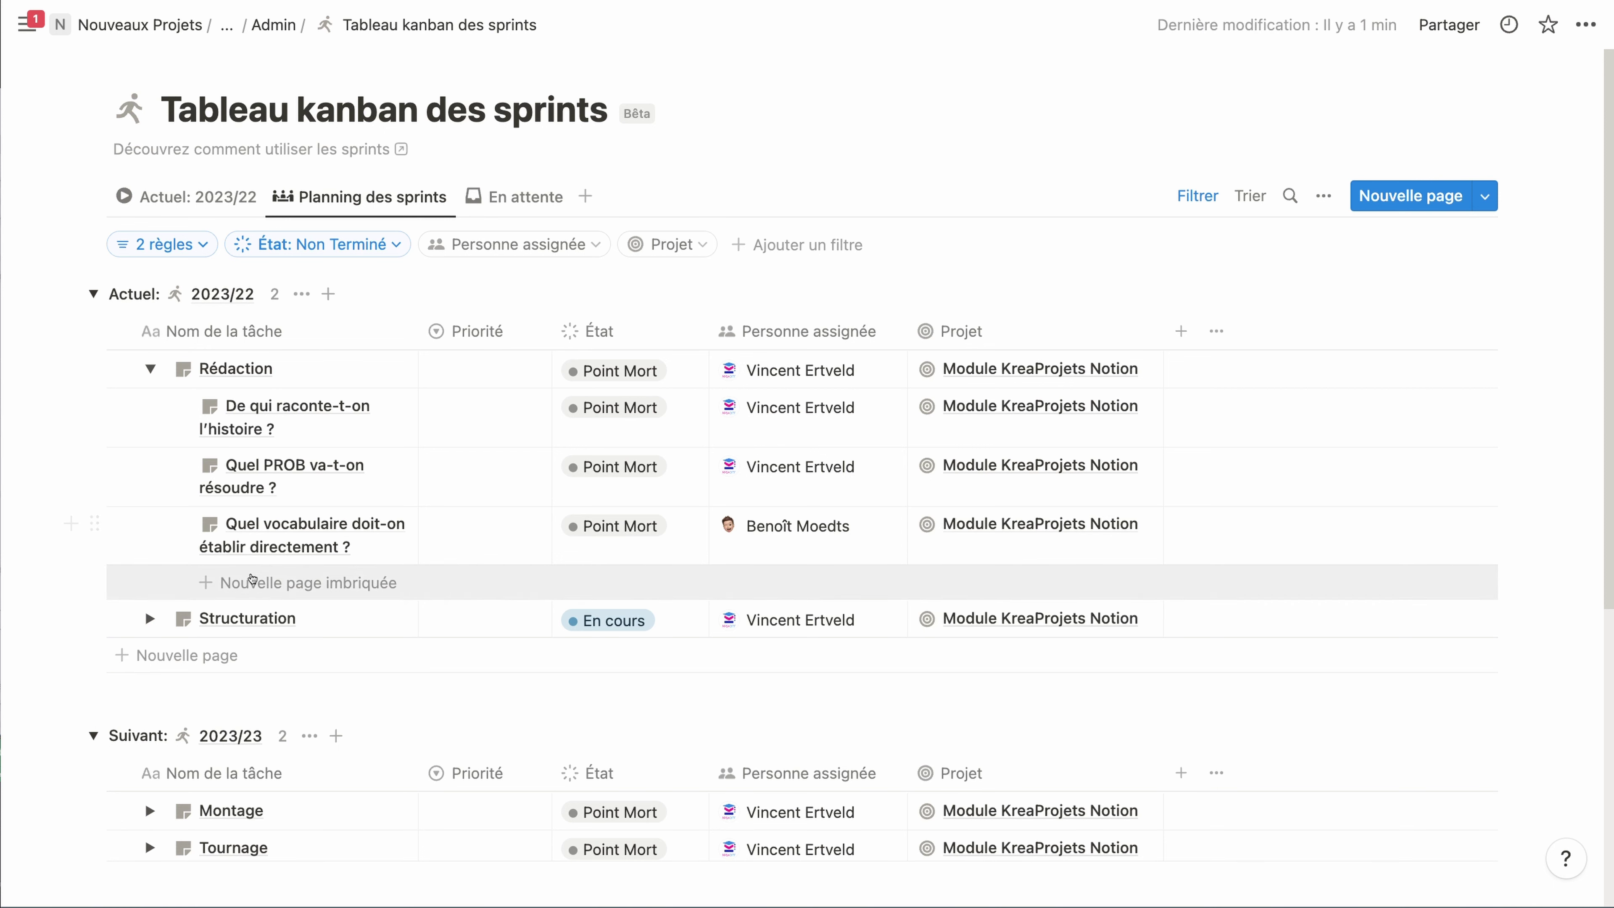
click(150, 618)
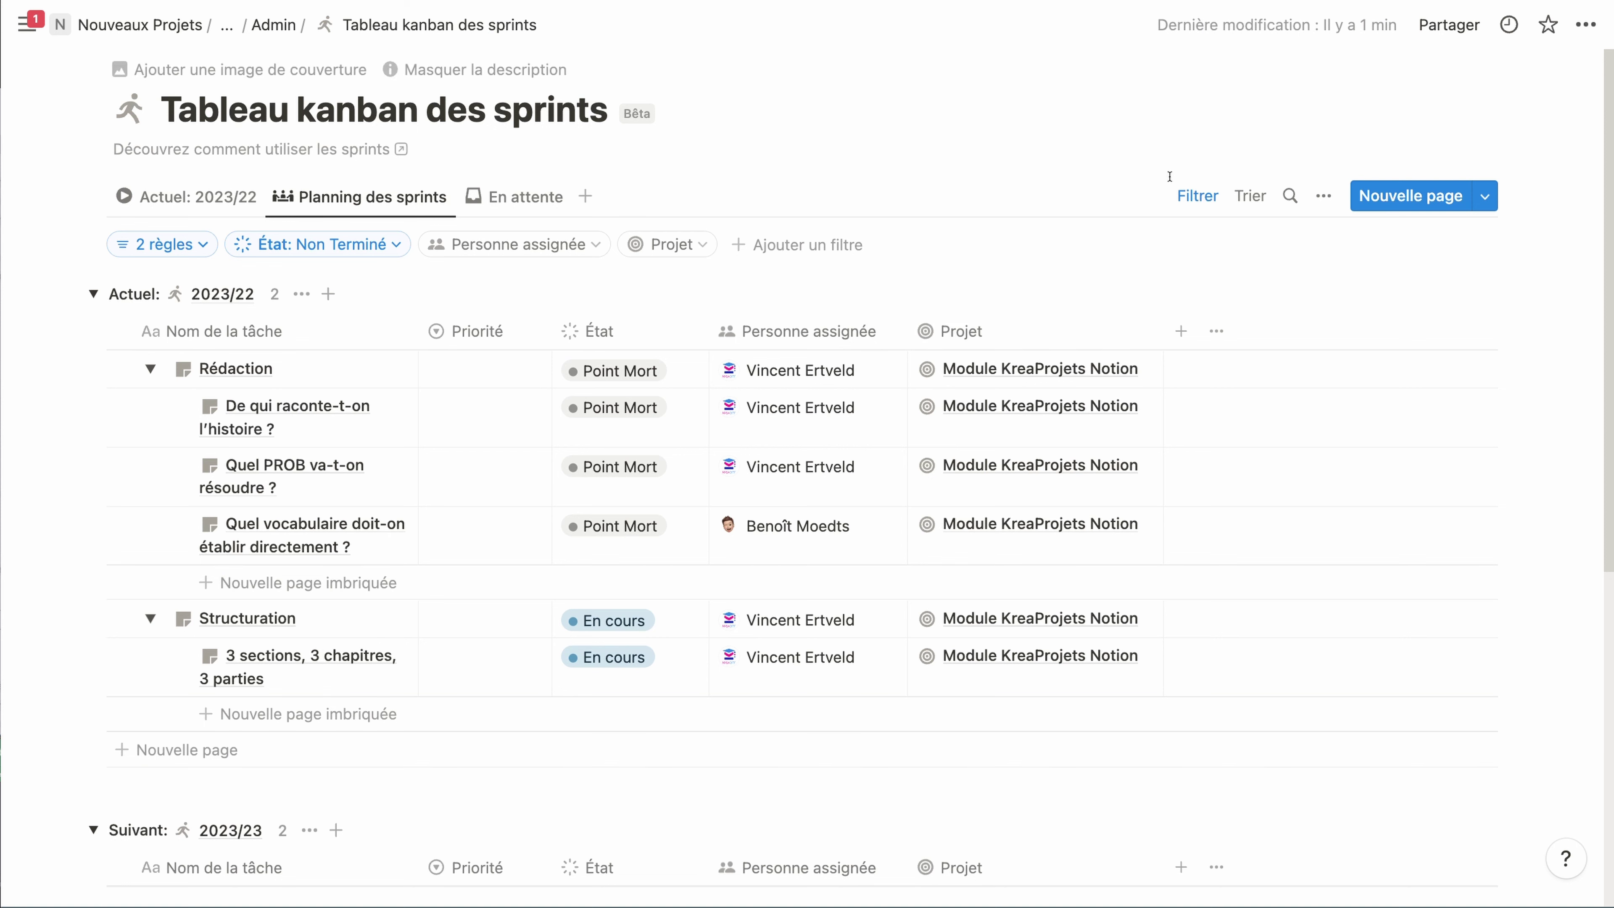
click(616, 660)
click(631, 541)
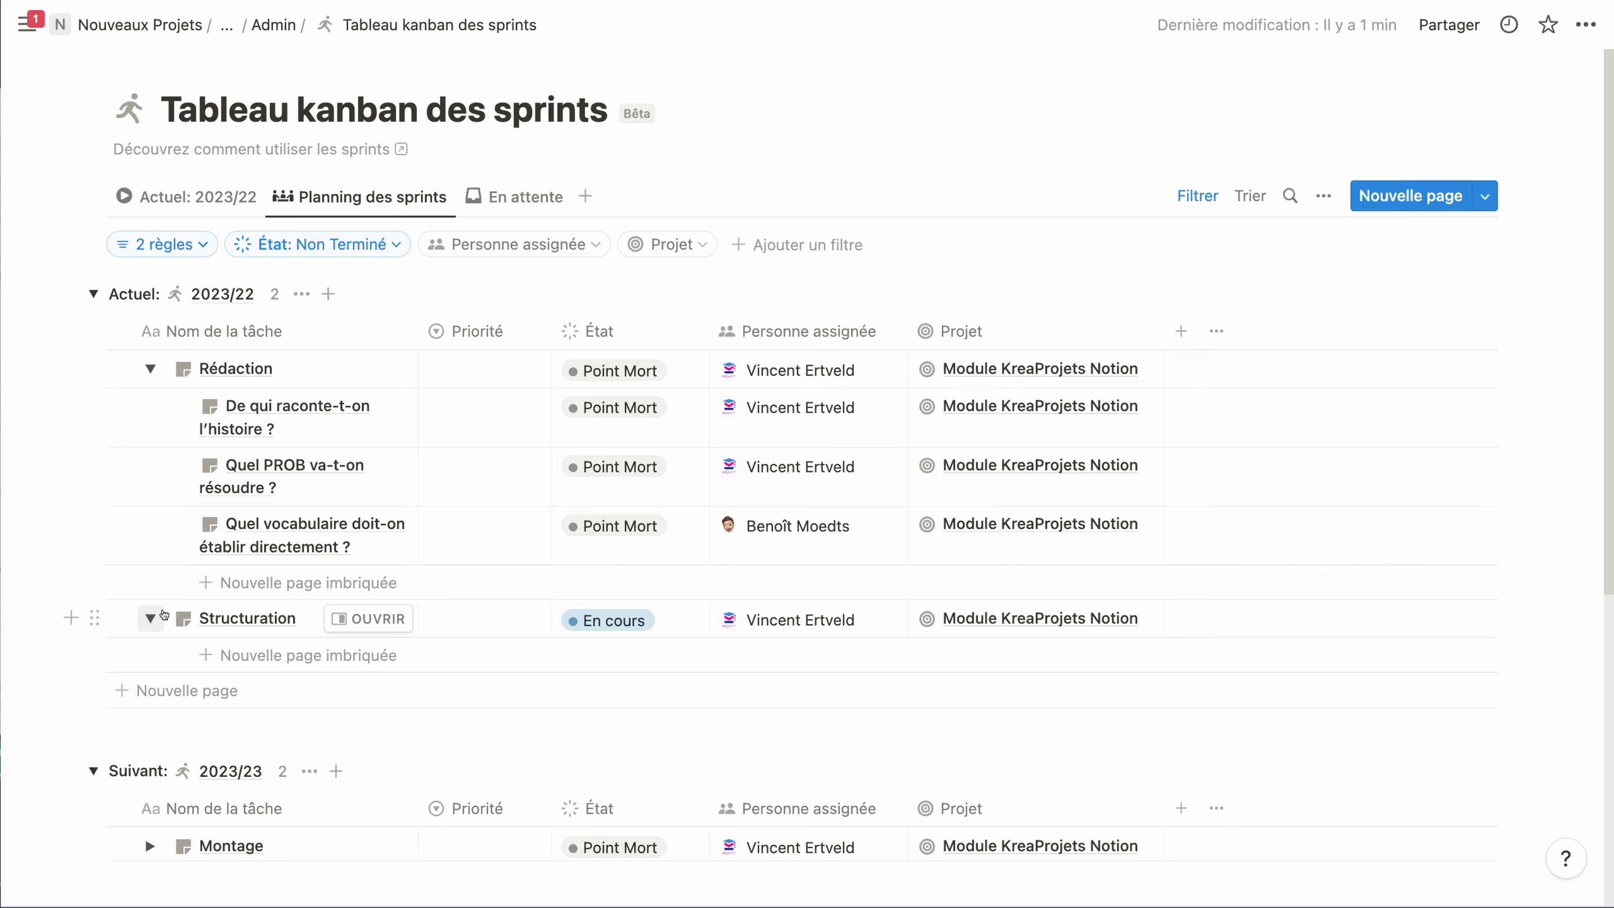
click(609, 621)
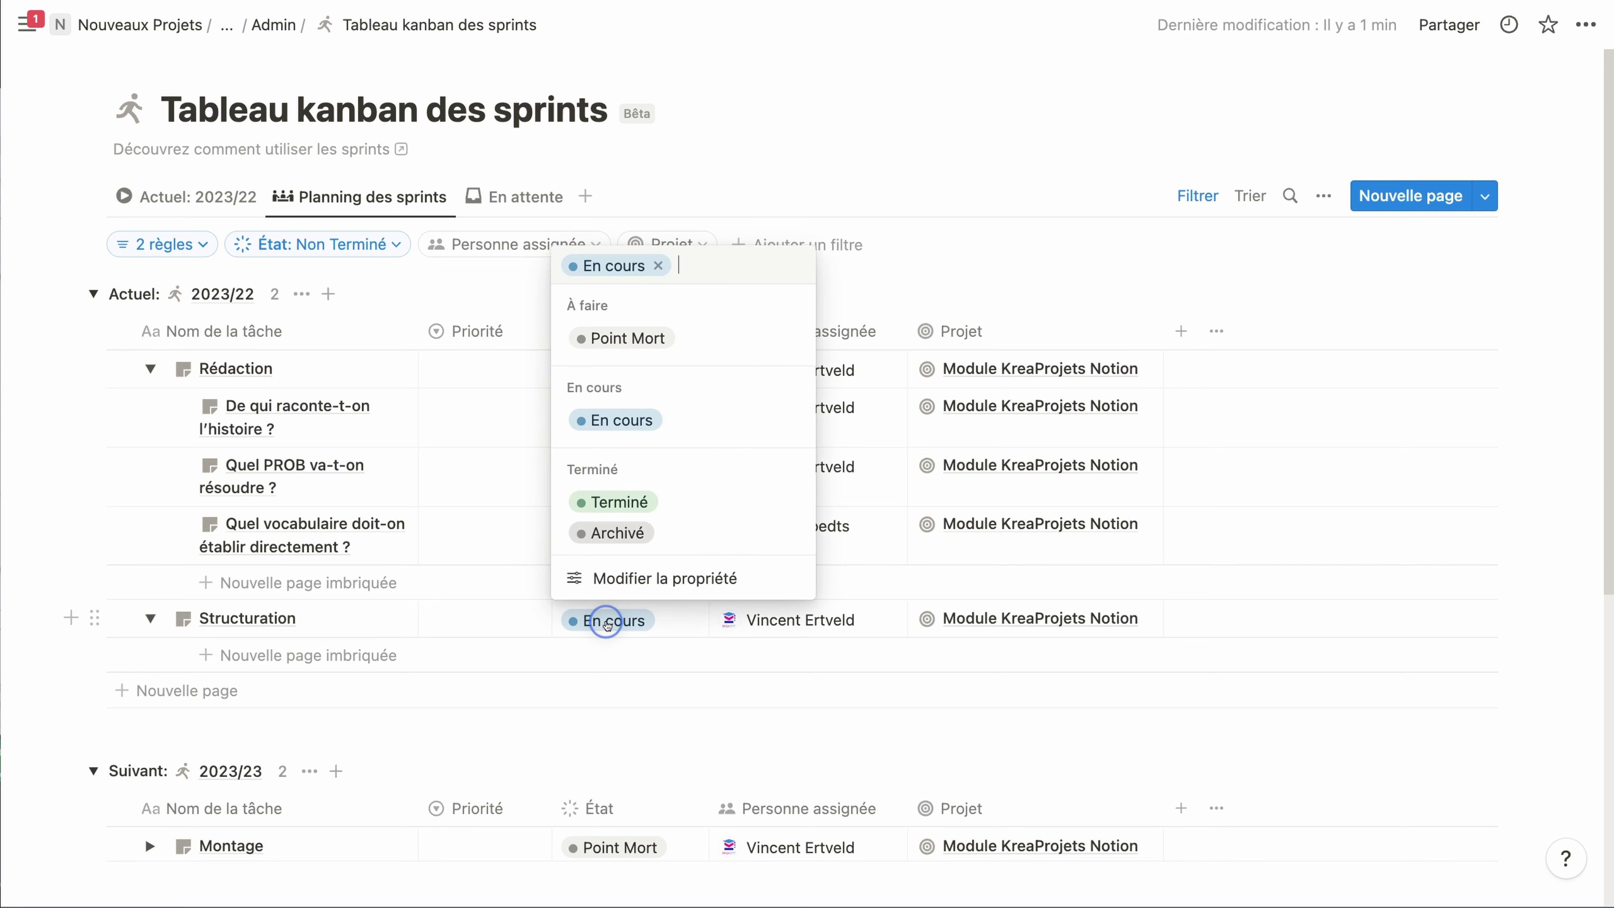
click(629, 504)
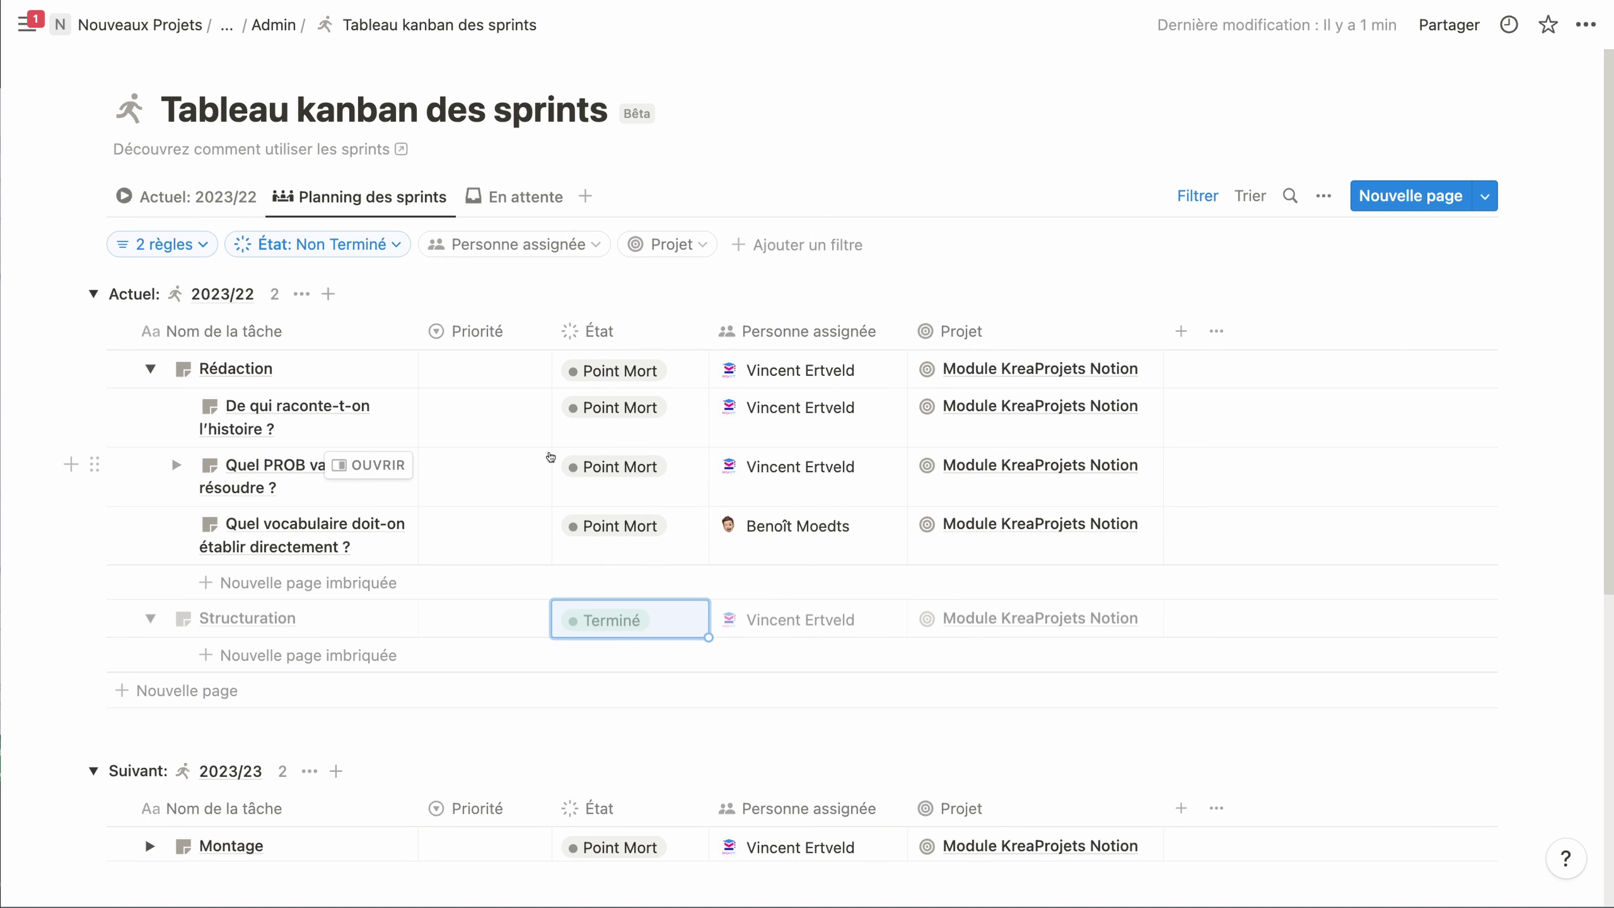
Step: Open the Tâches database from the Admin page, expand Structuration and set its subtask "3 sections, 3 chapitres, 3 parties" to En cours
click(274, 24)
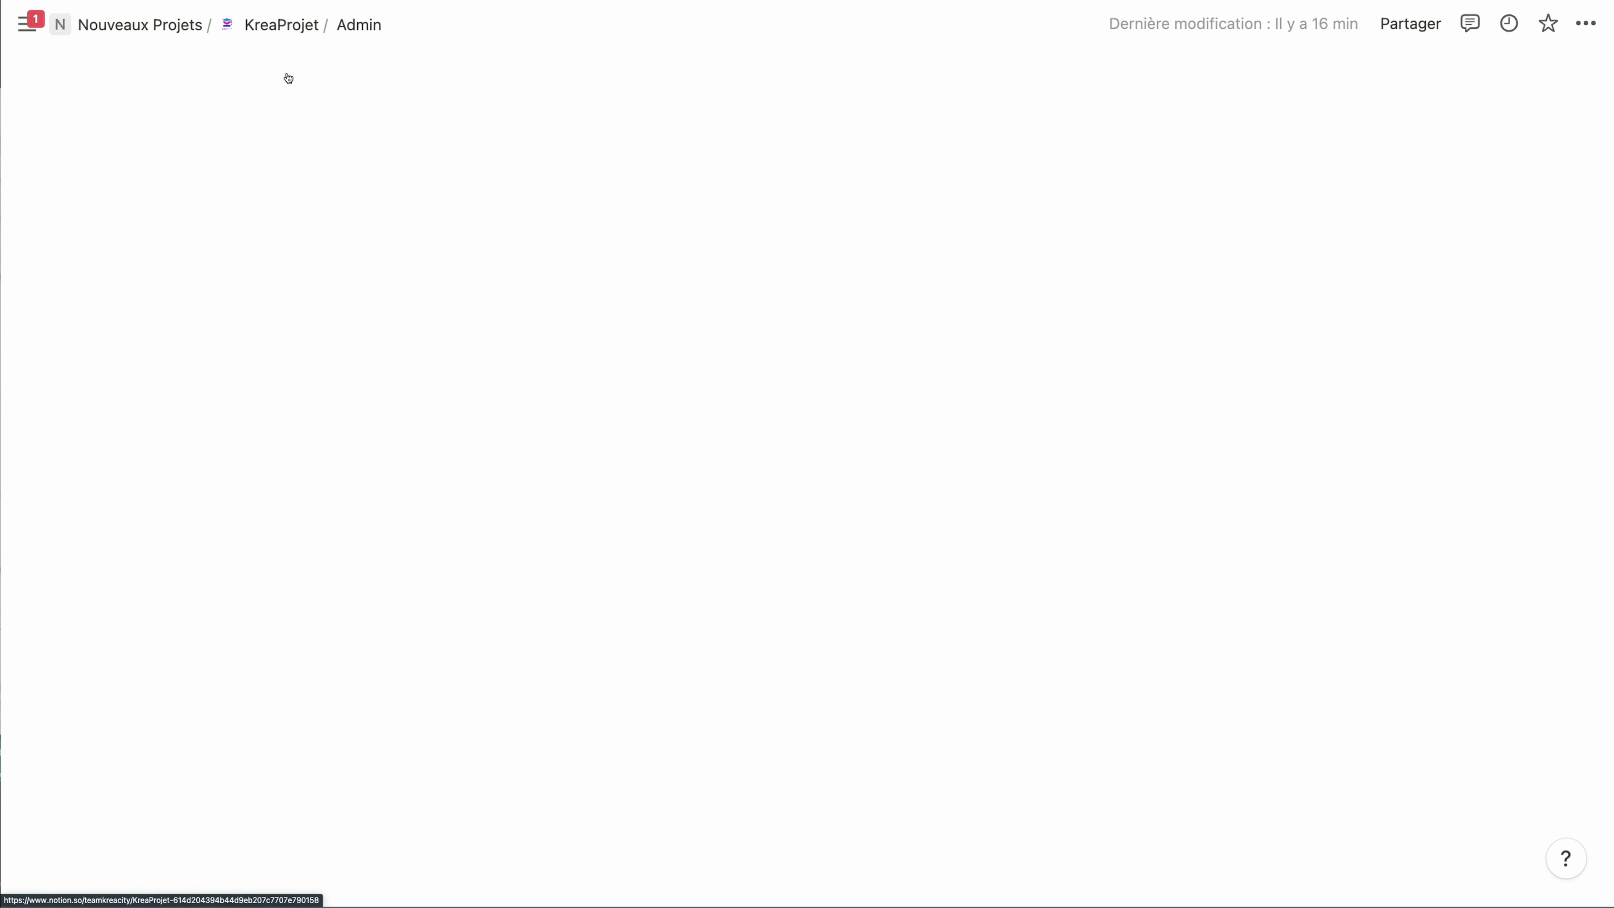
click(508, 299)
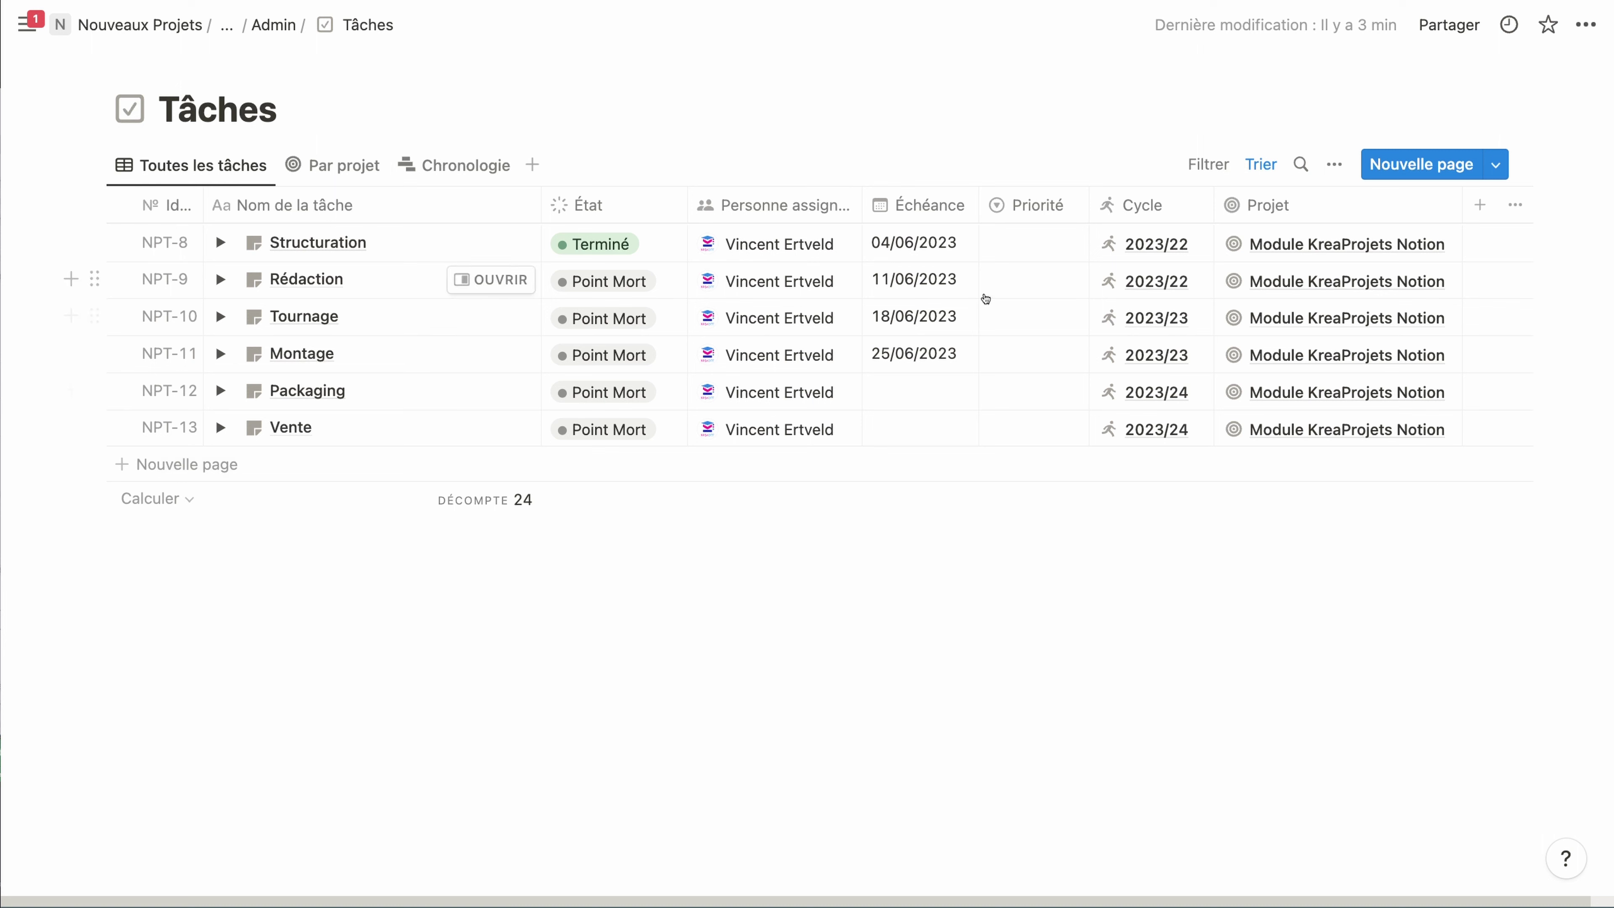
click(221, 242)
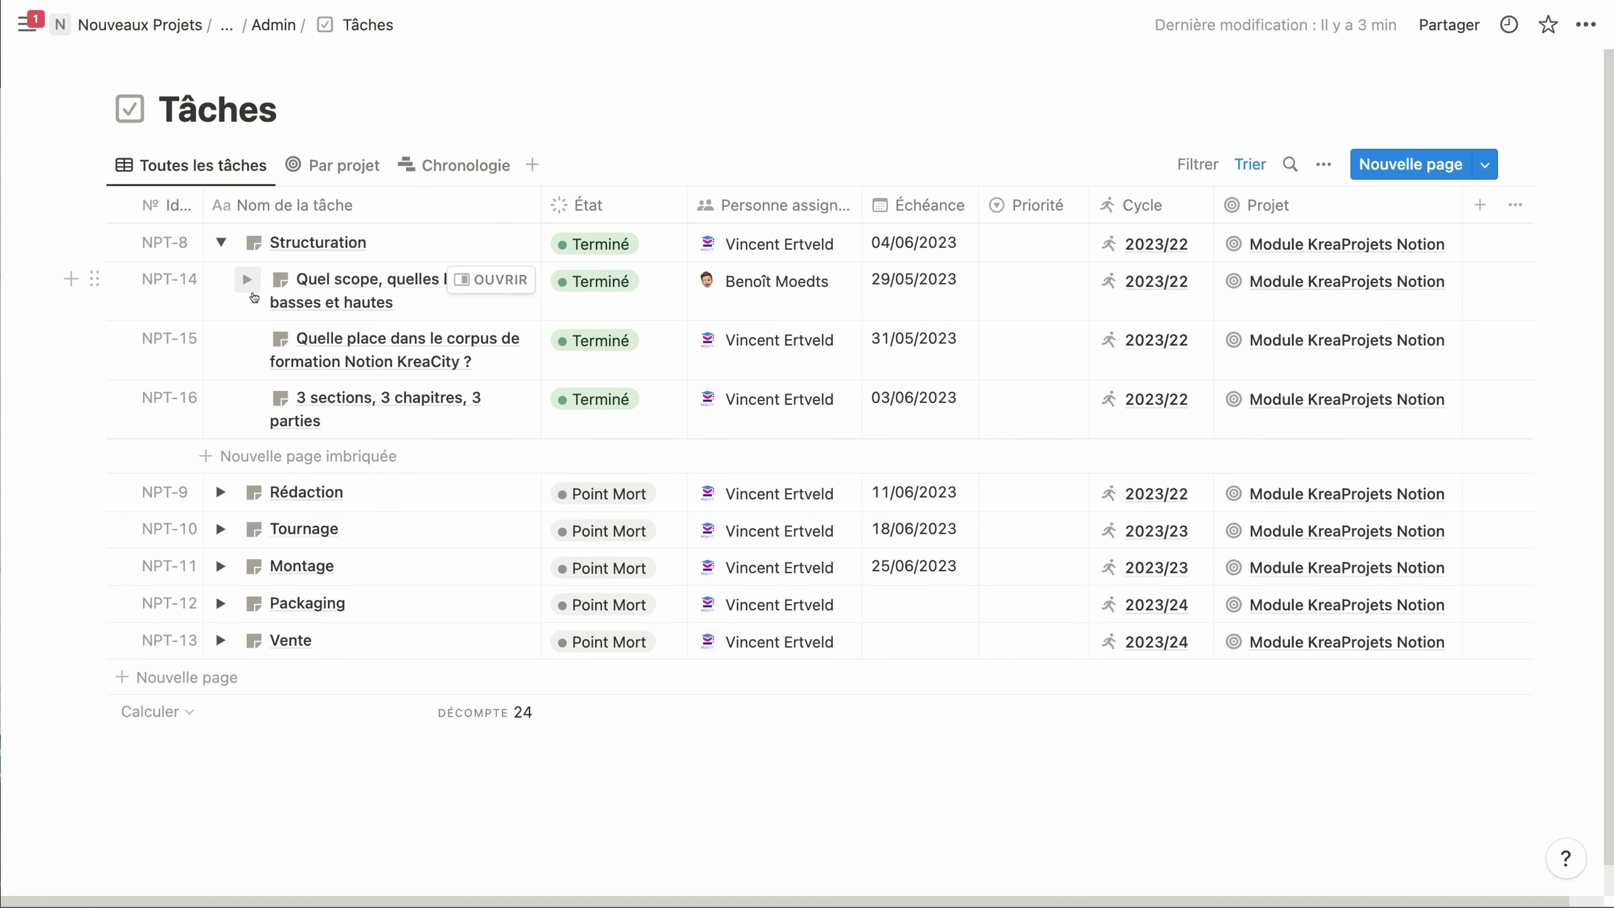
click(253, 400)
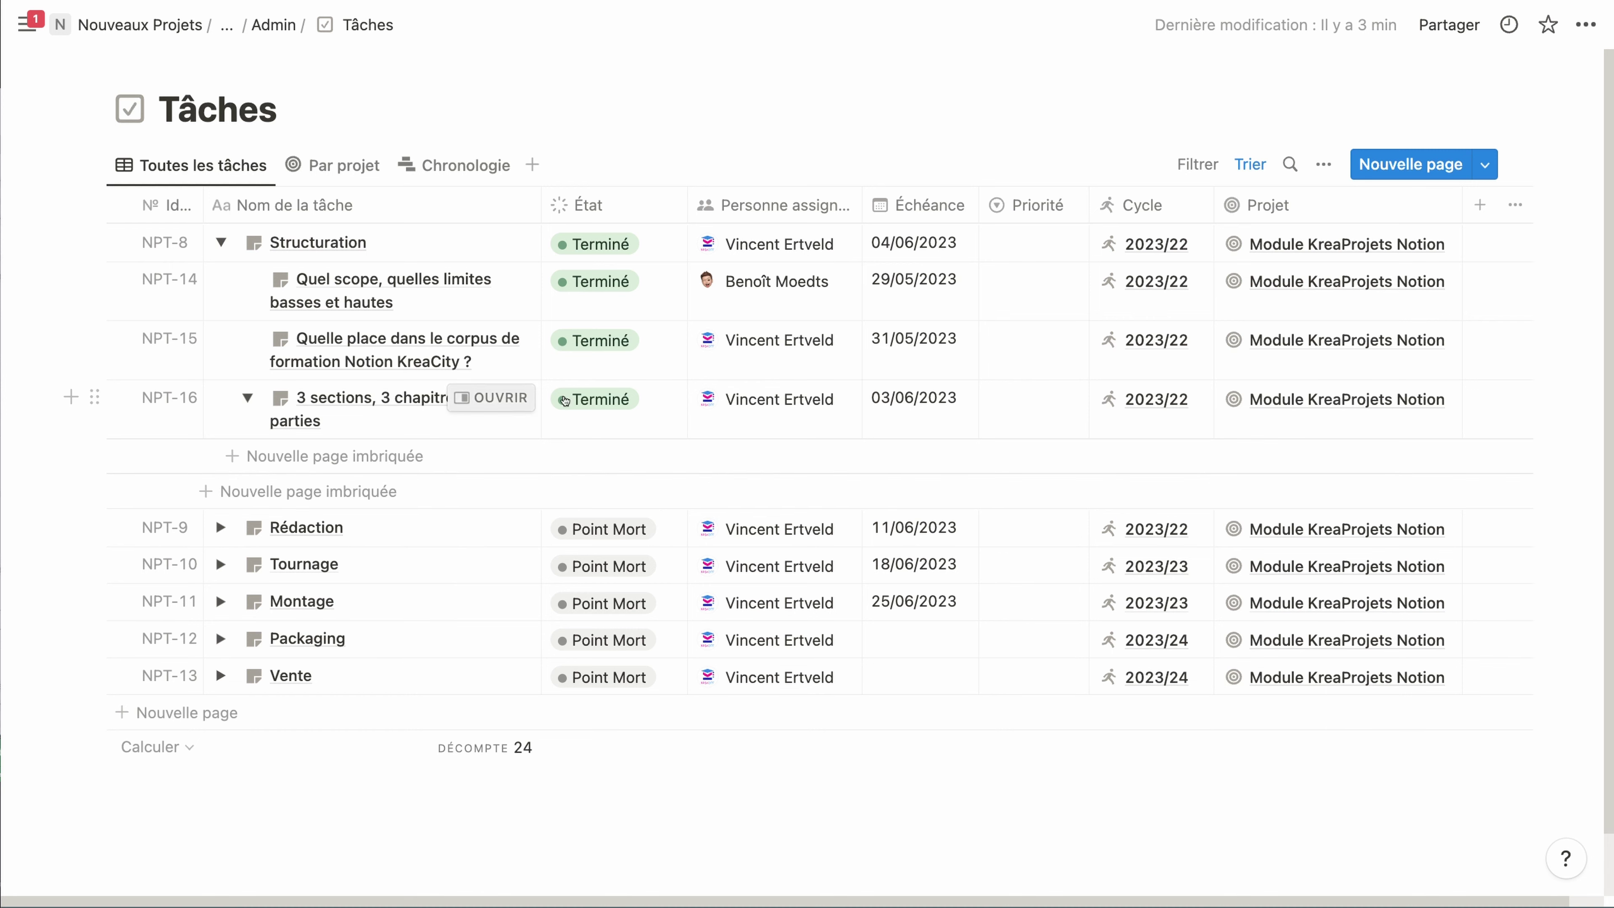
click(623, 396)
click(614, 554)
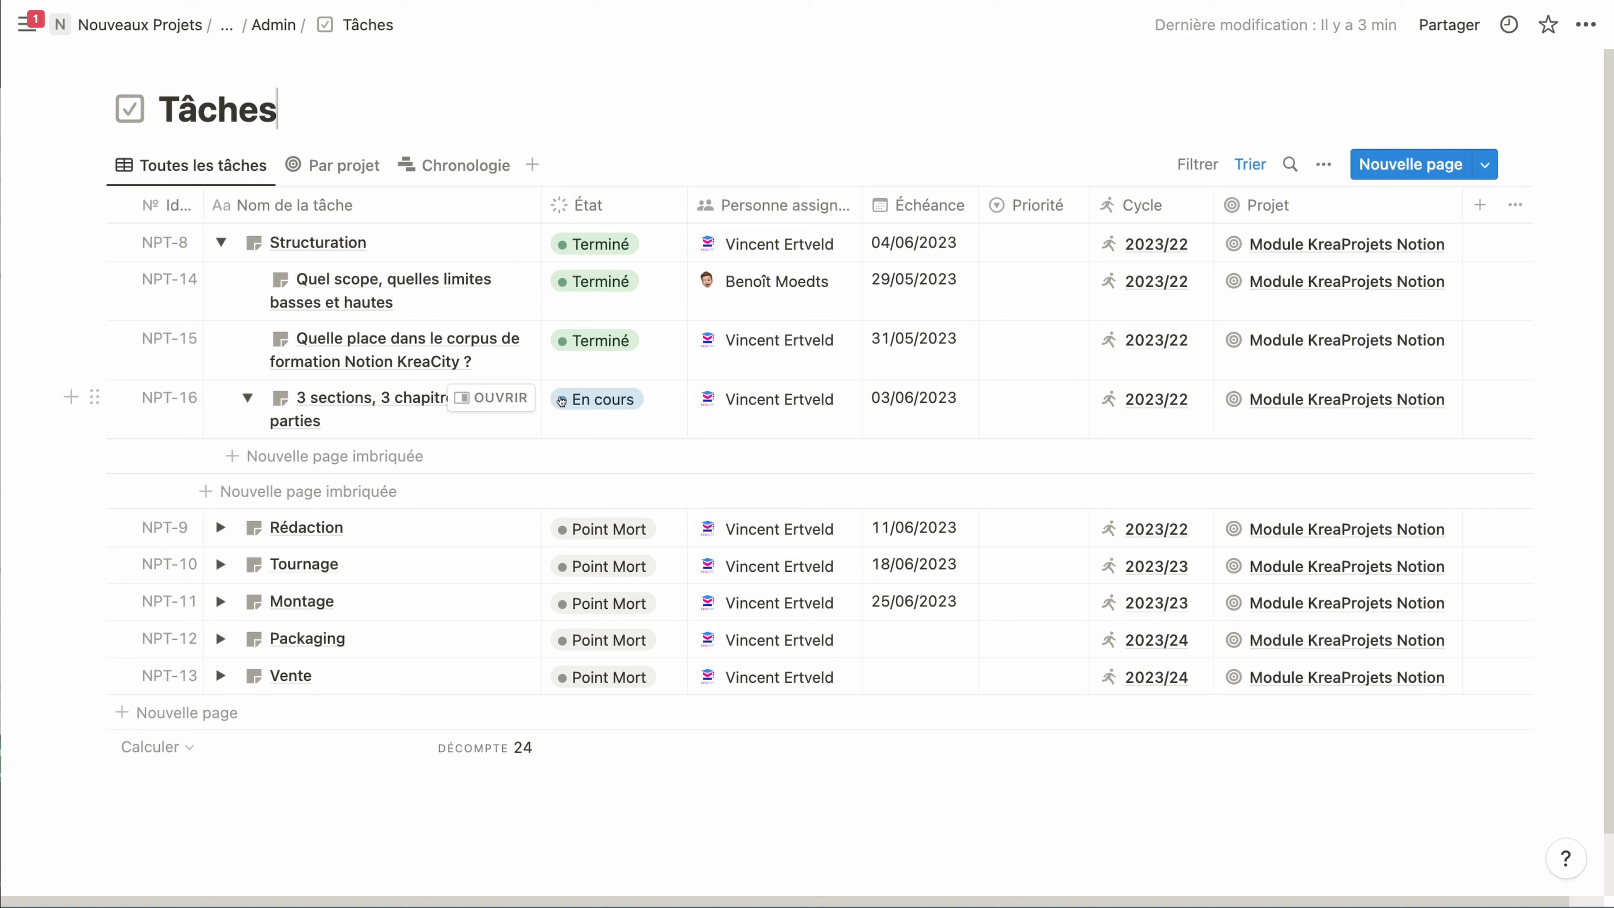
Step: Set Structuration and its subtasks "Quelle place dans le corpus de formation Notion KreaCity ?" and "Quel scope, quelles limites basses et hautes" to En cours
click(591, 342)
click(607, 496)
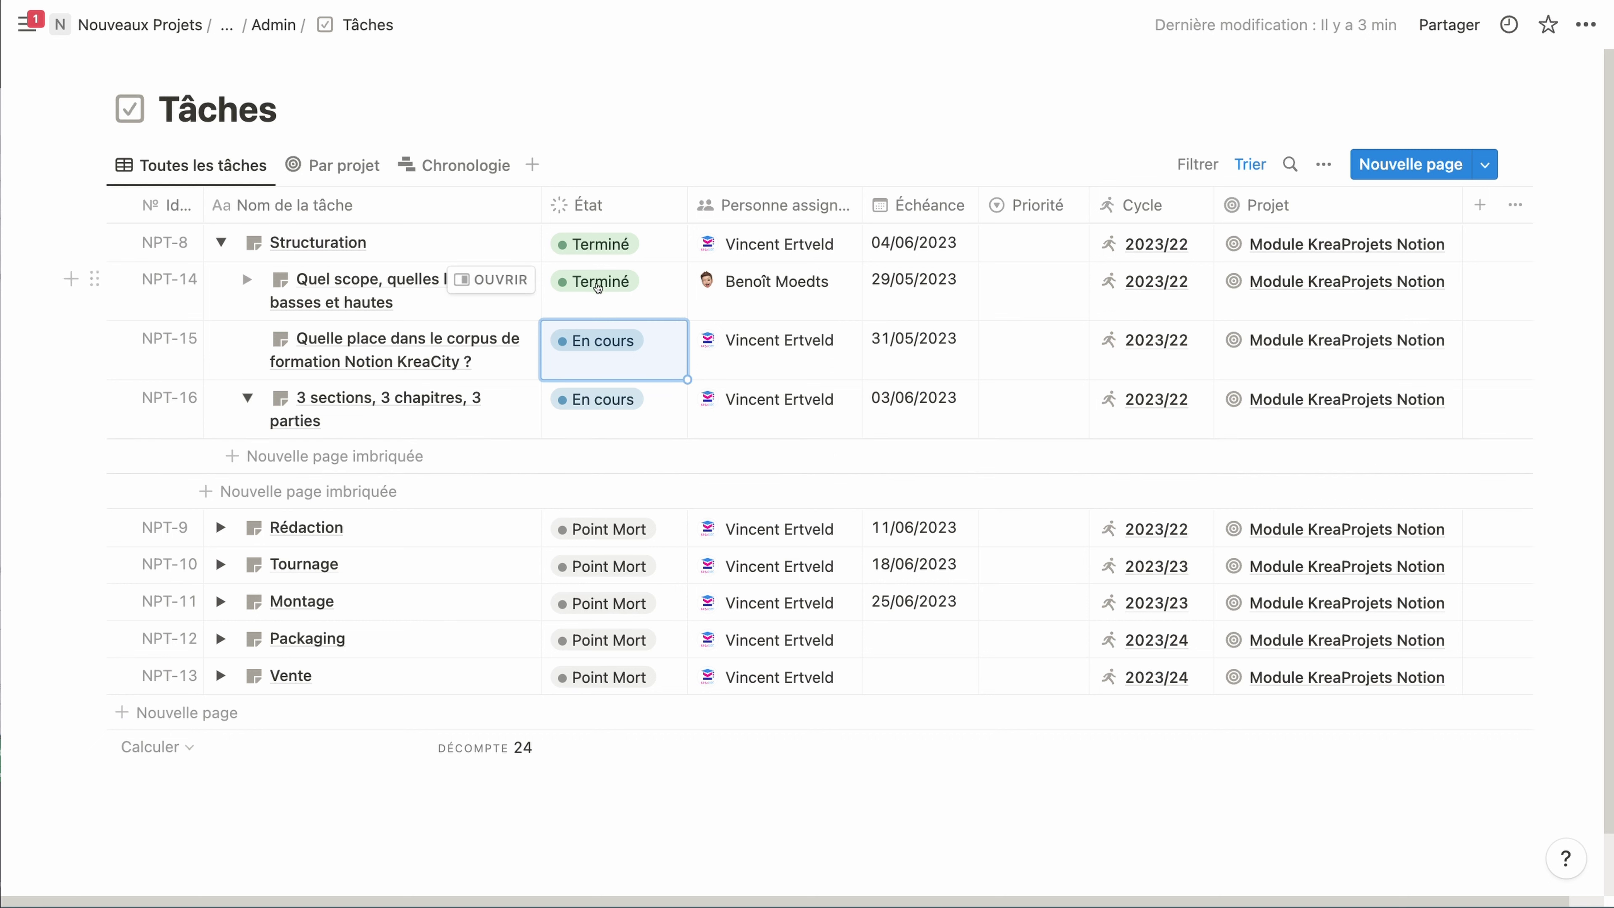
click(595, 281)
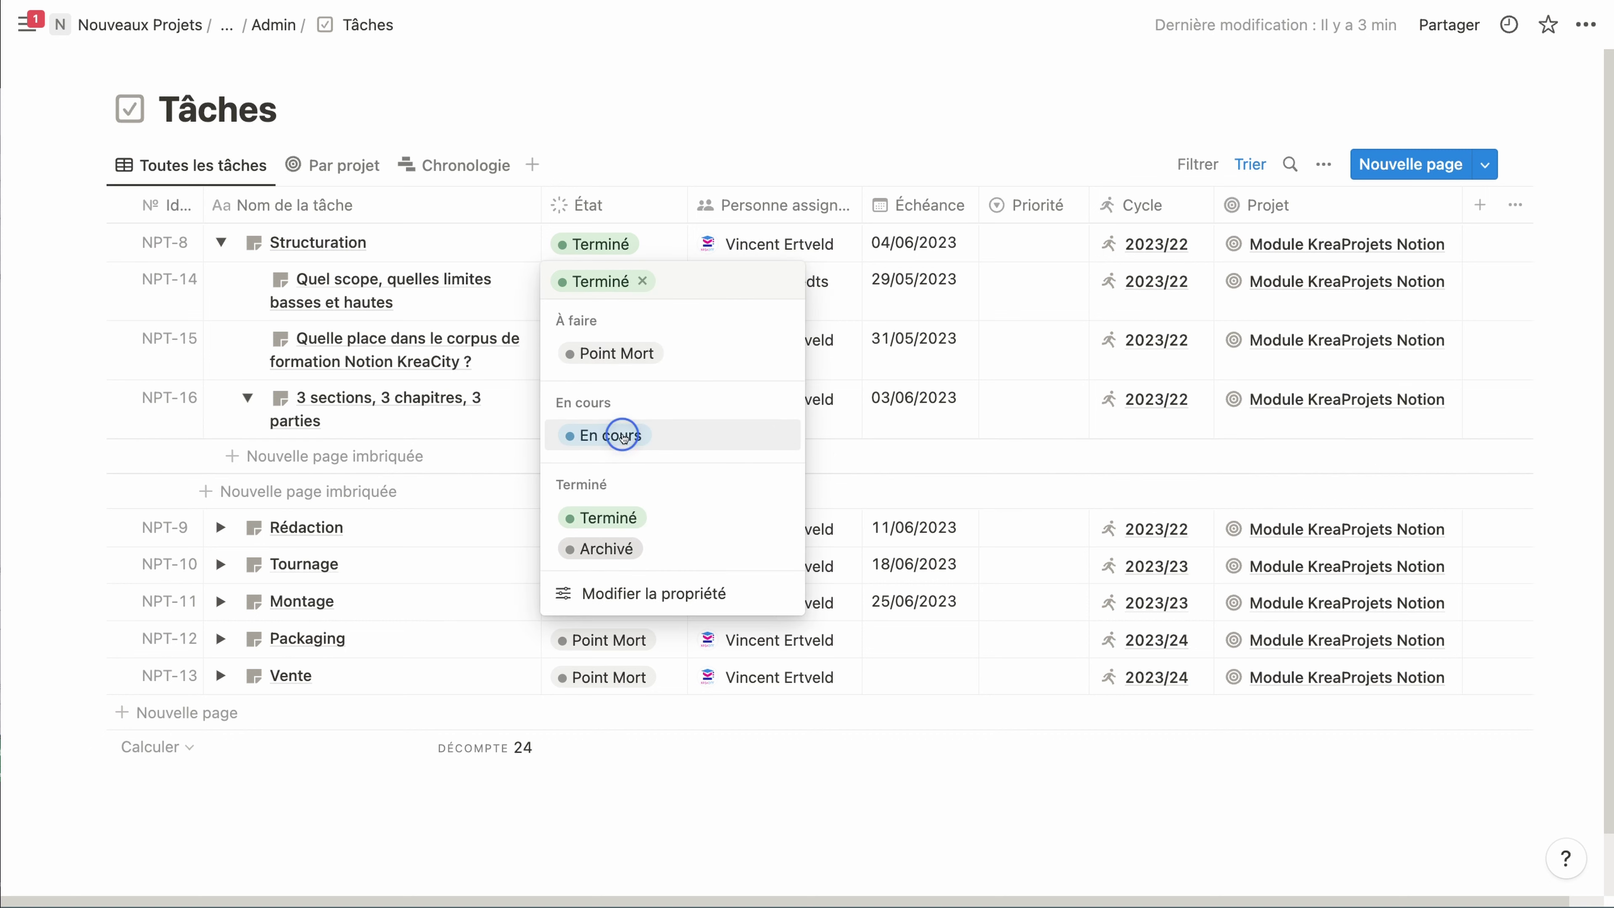
click(609, 435)
click(600, 242)
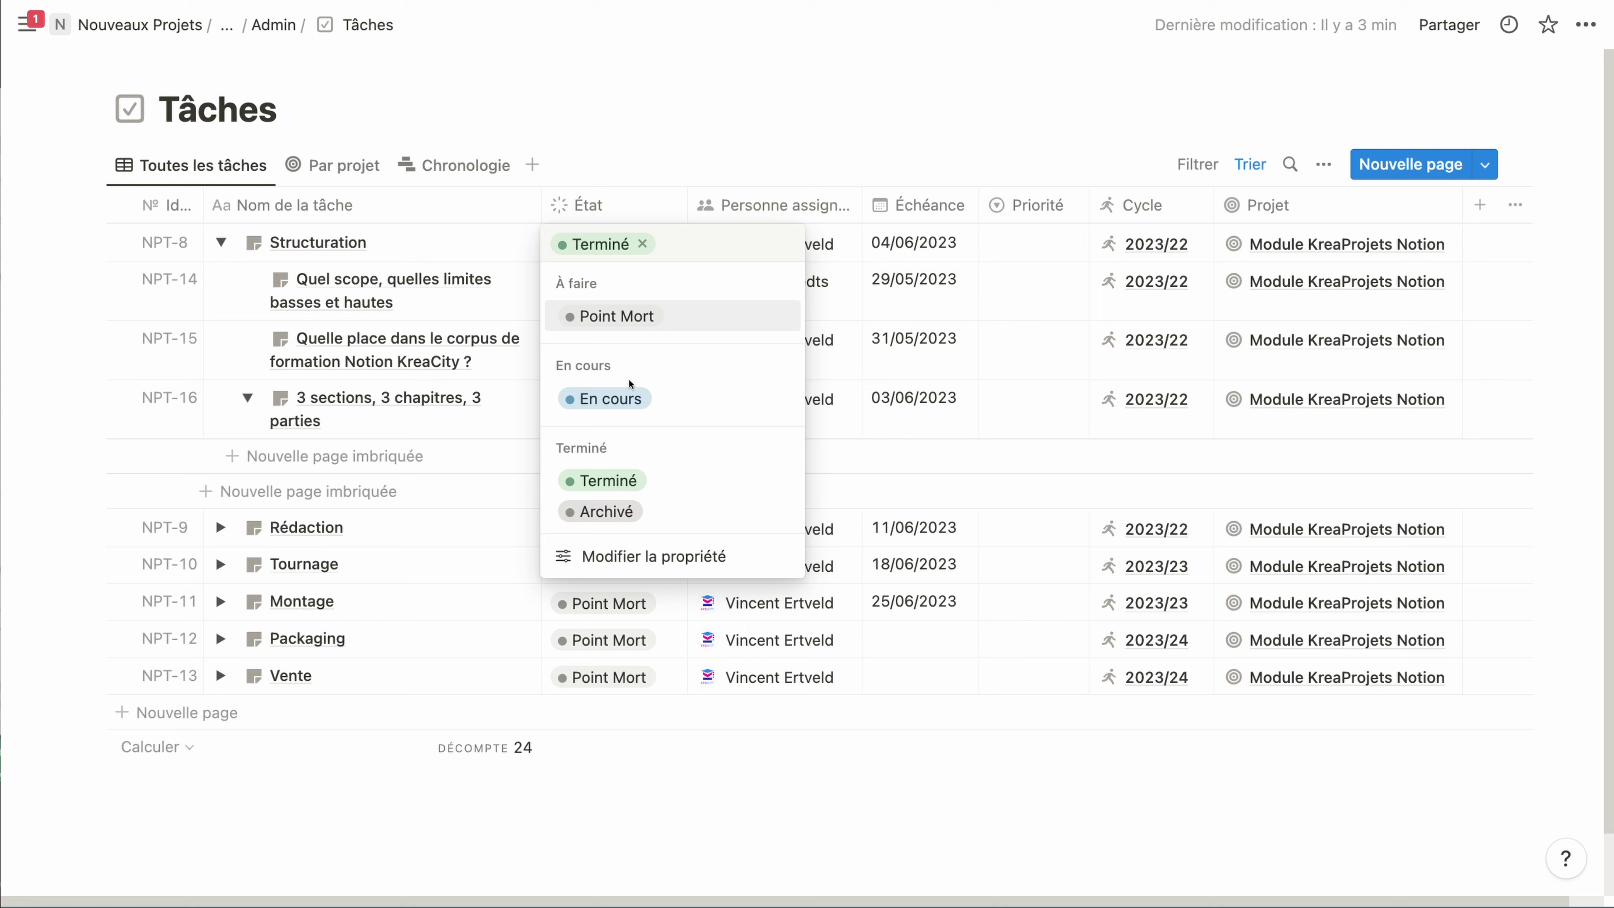
click(607, 398)
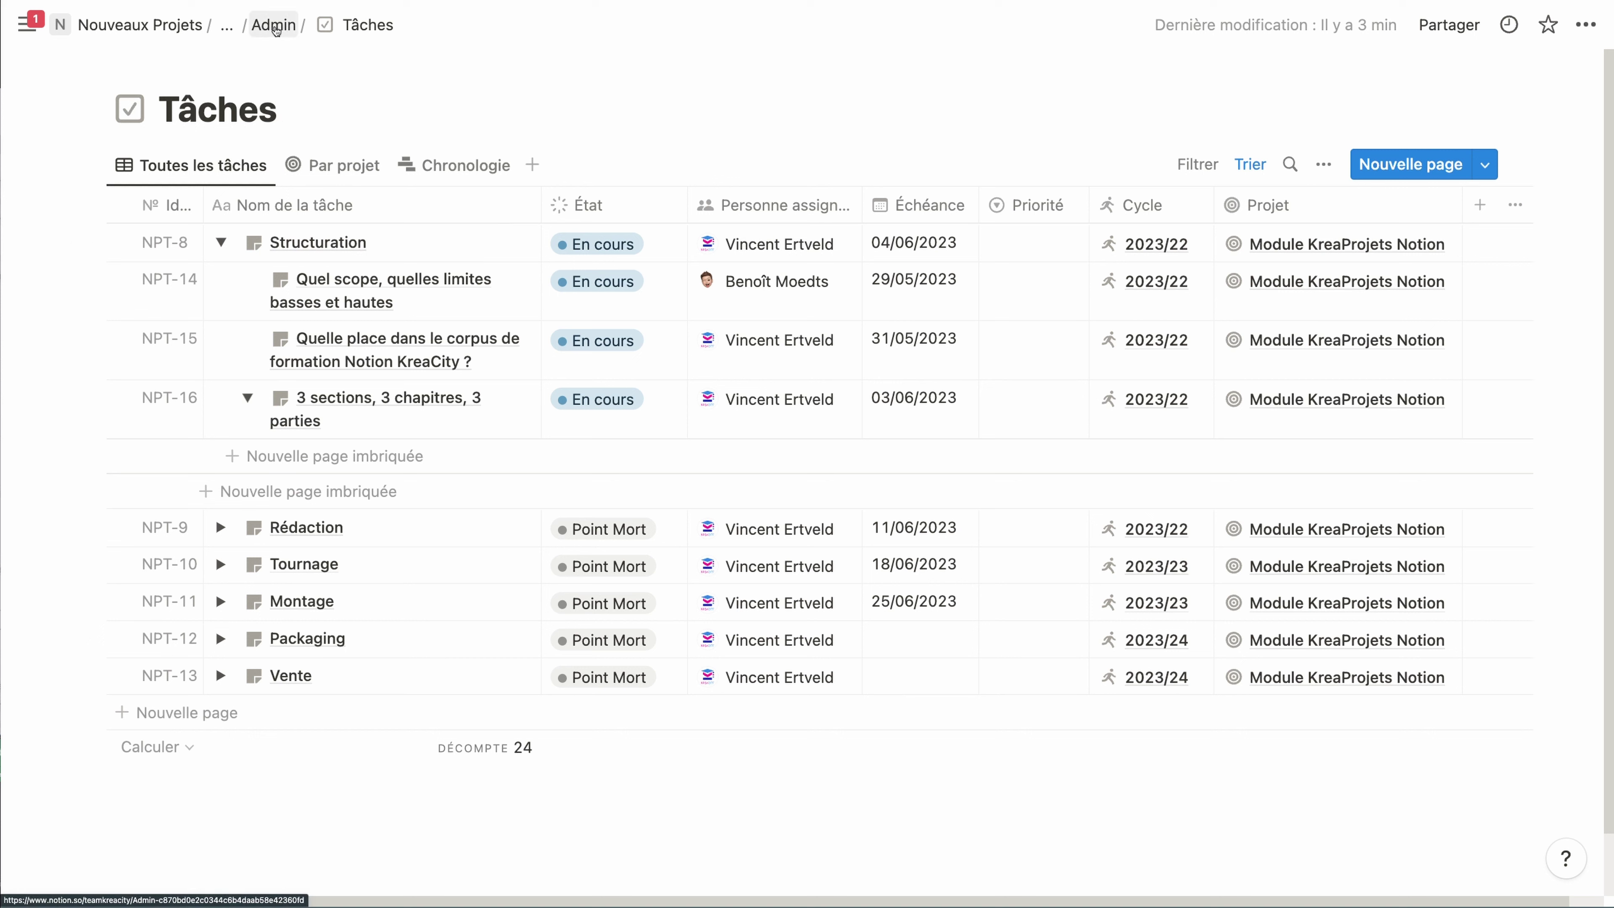
Step: Return to the KreaProjet page and complete sprint 2023/22, moving its unfinished tasks to the next sprint
click(275, 27)
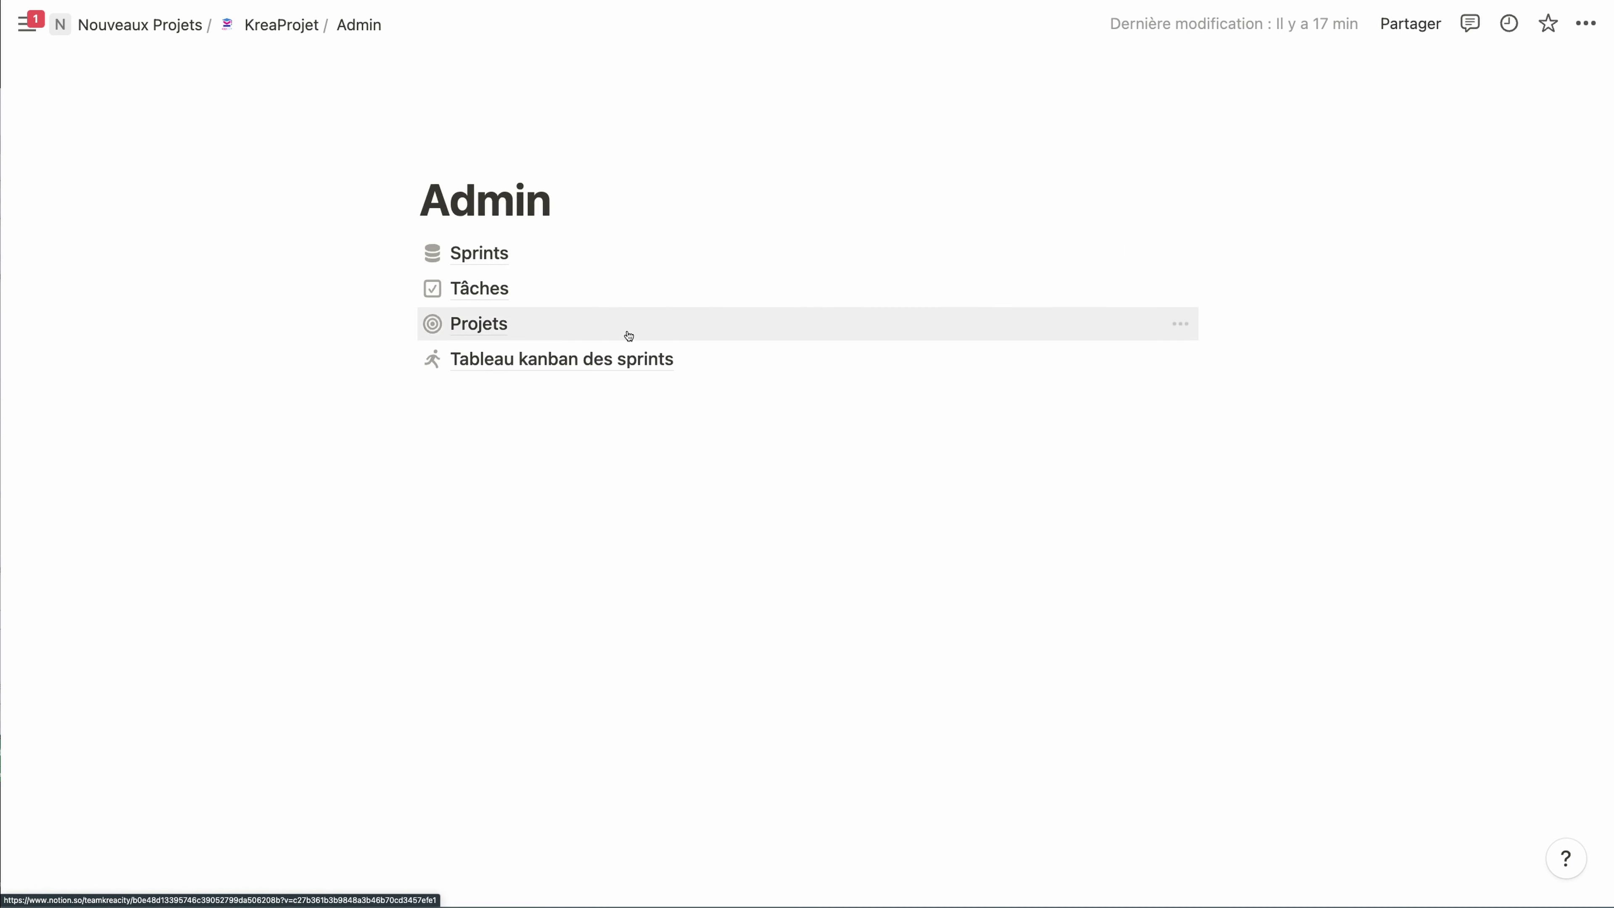
click(239, 19)
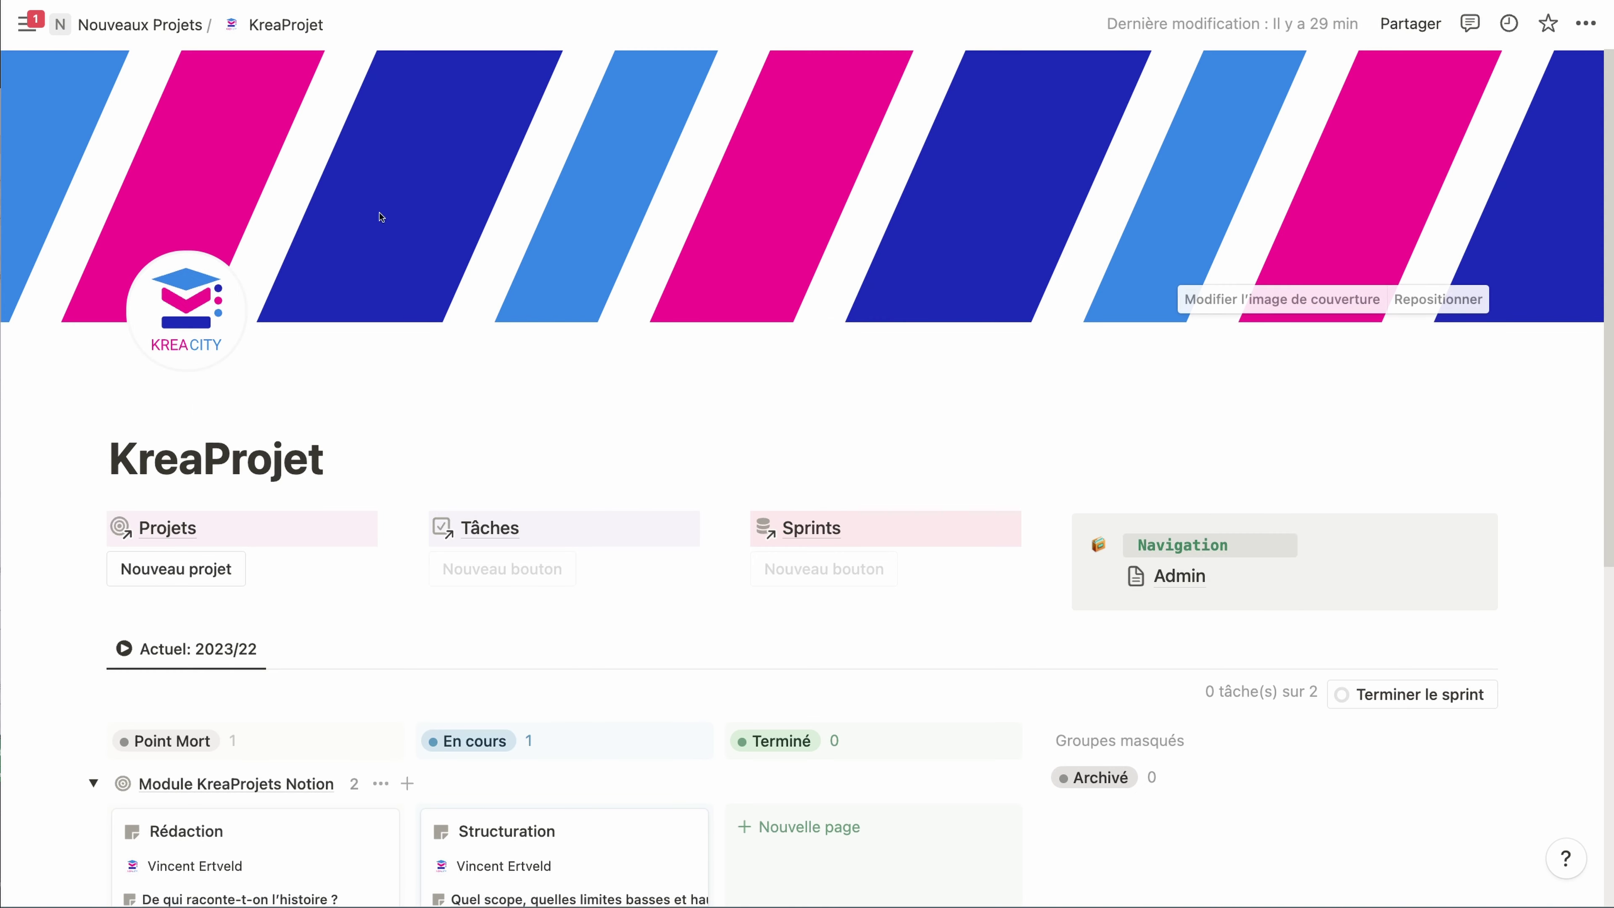
scroll(442, 316, down, 2)
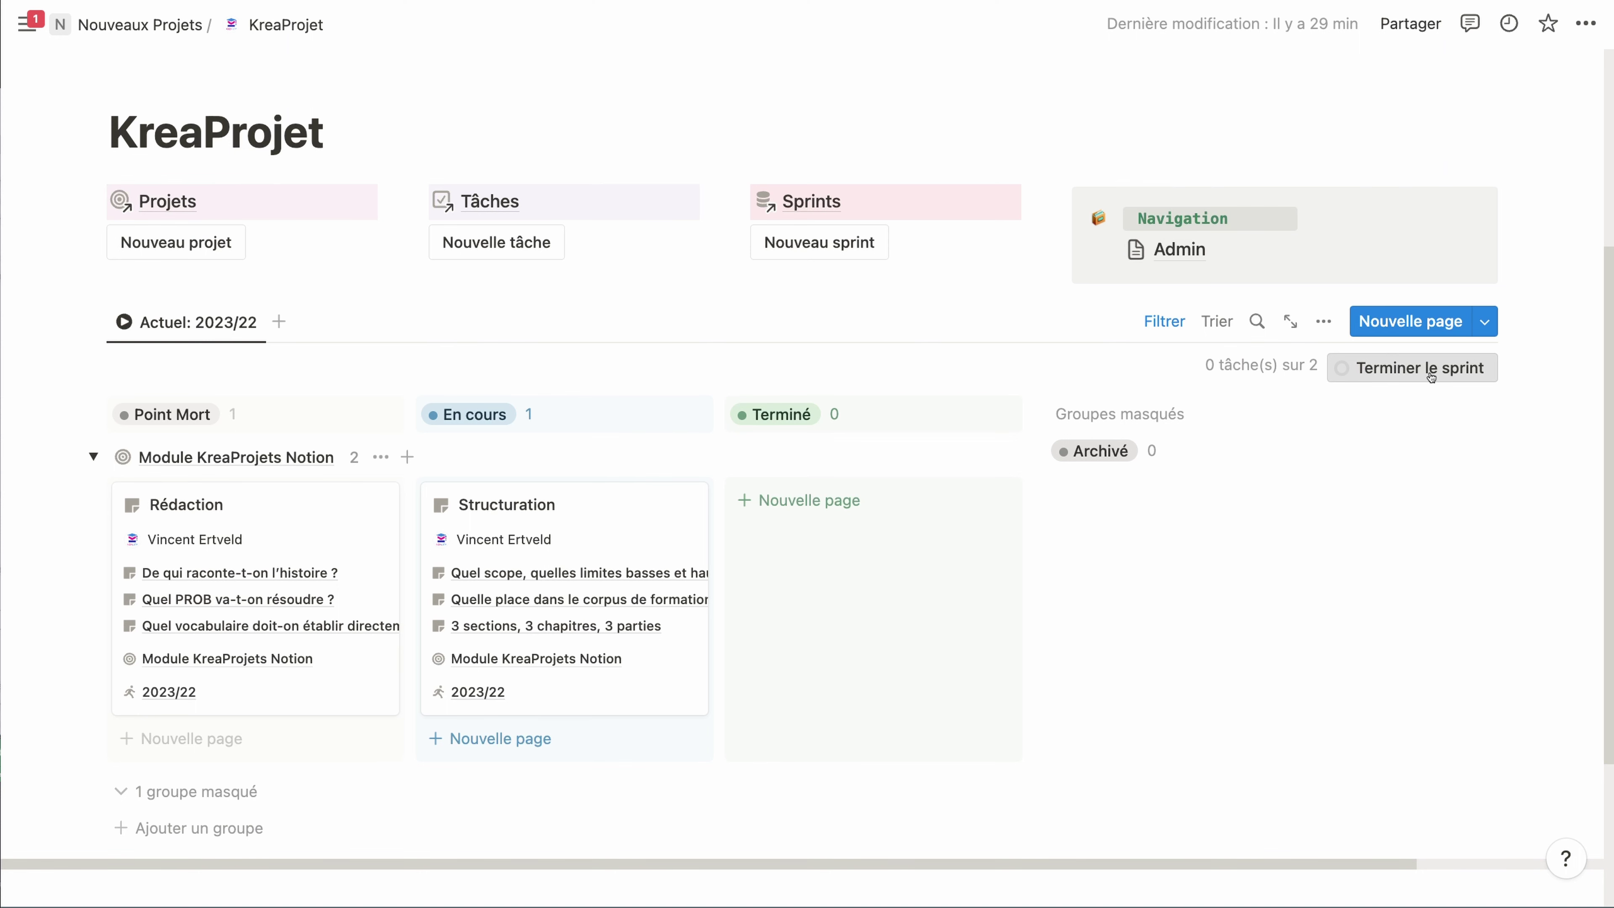
click(1432, 375)
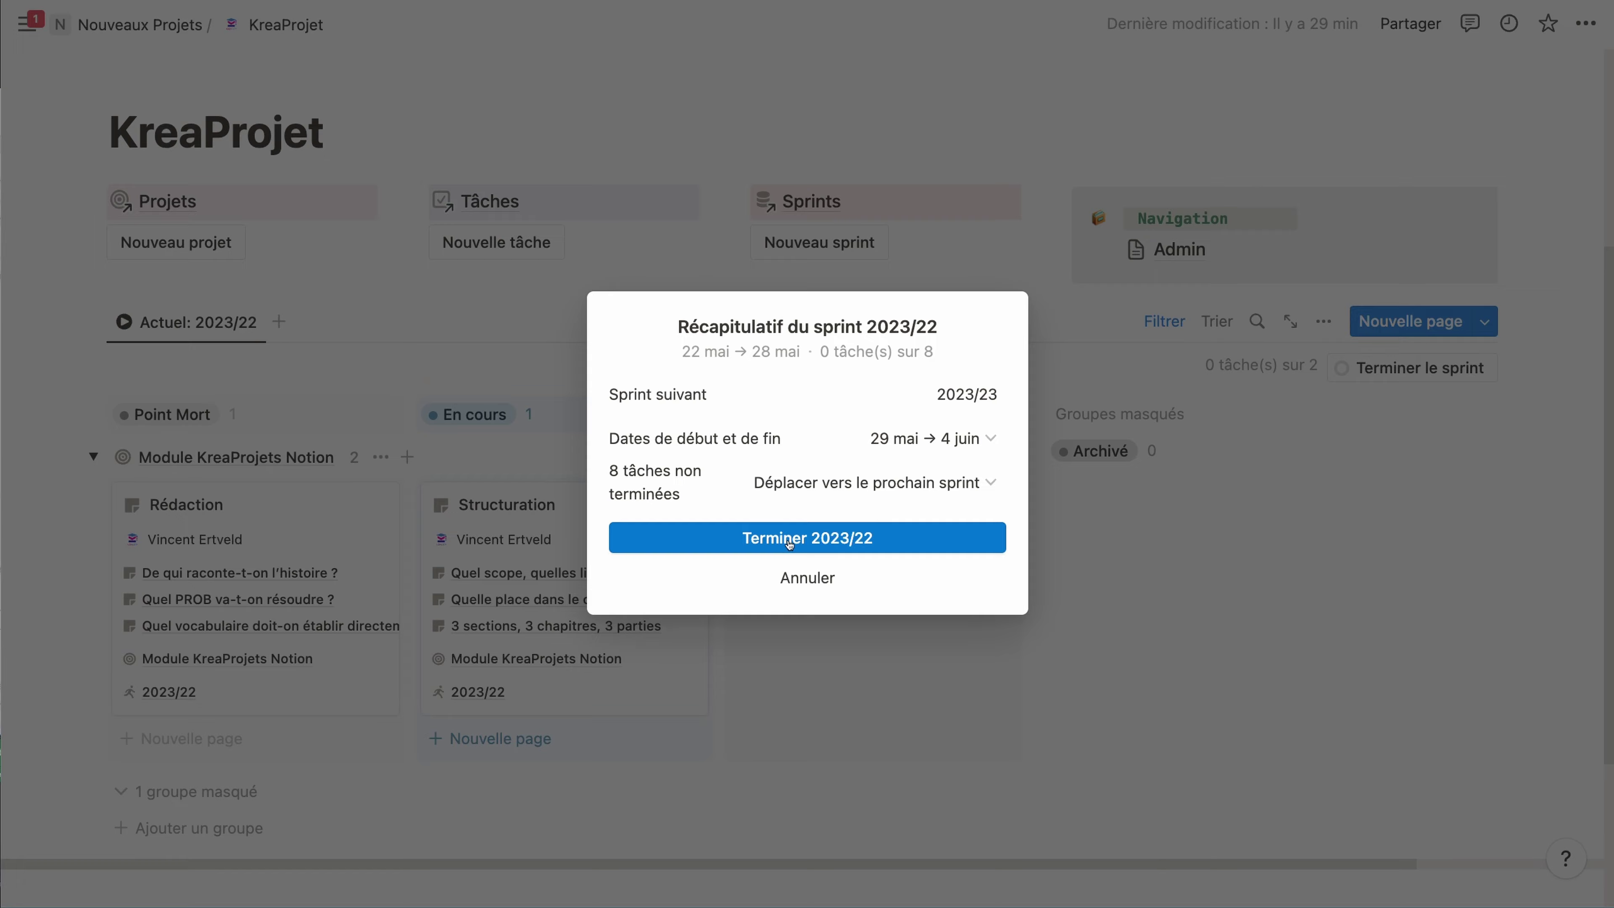
click(790, 546)
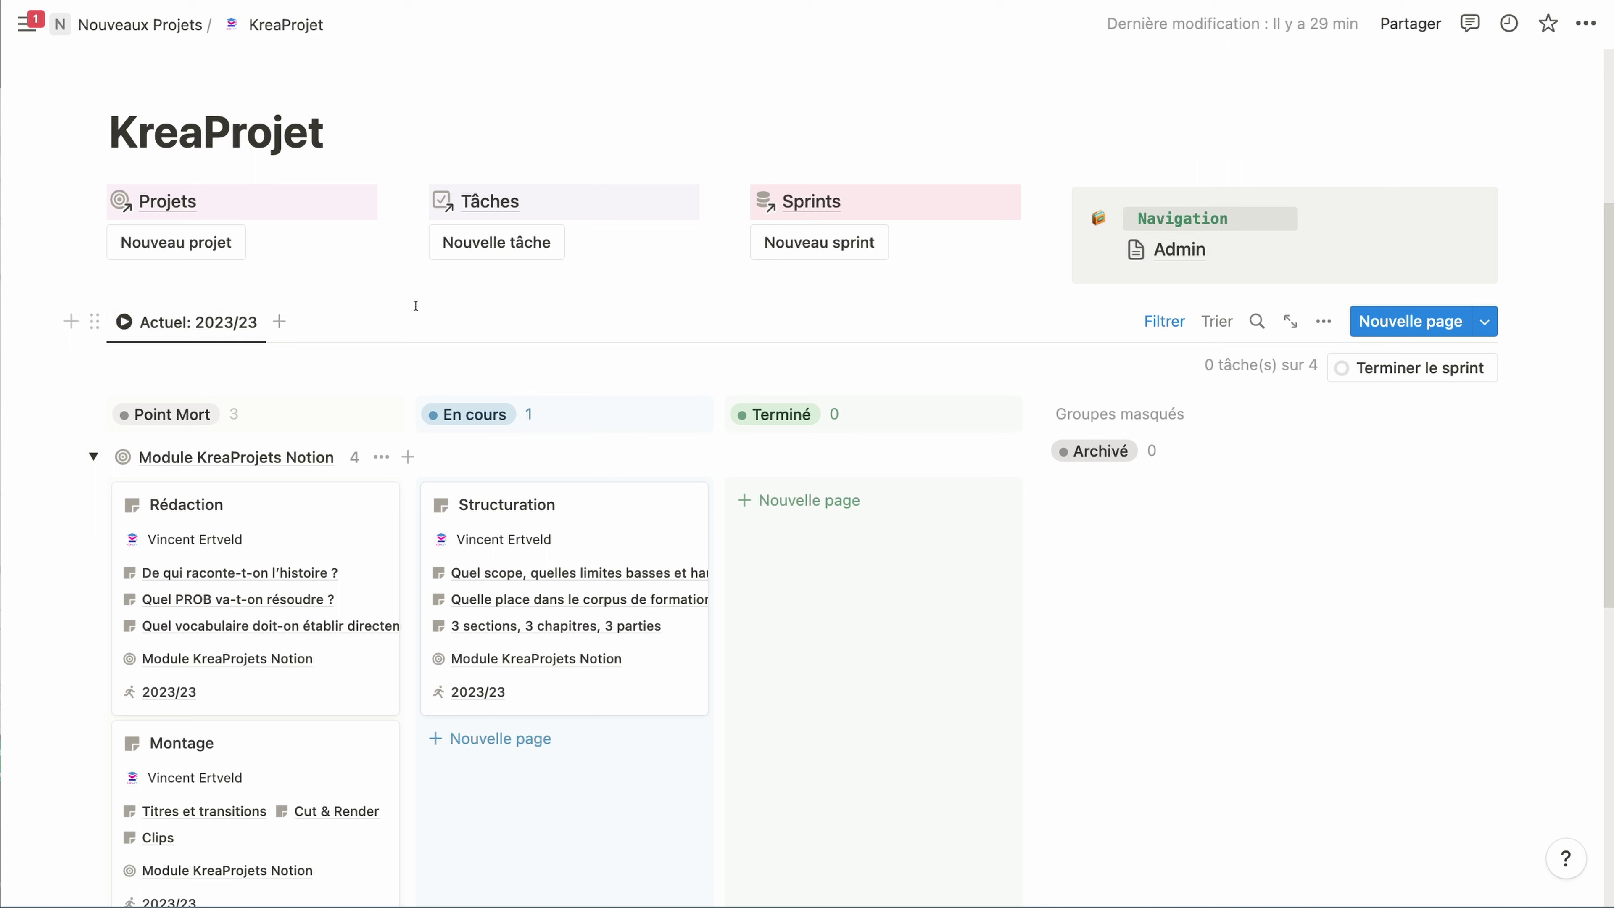
Step: Review the sprints' status, dates and assigned tasks in the Sprints database and return to the KreaProjet page
click(788, 210)
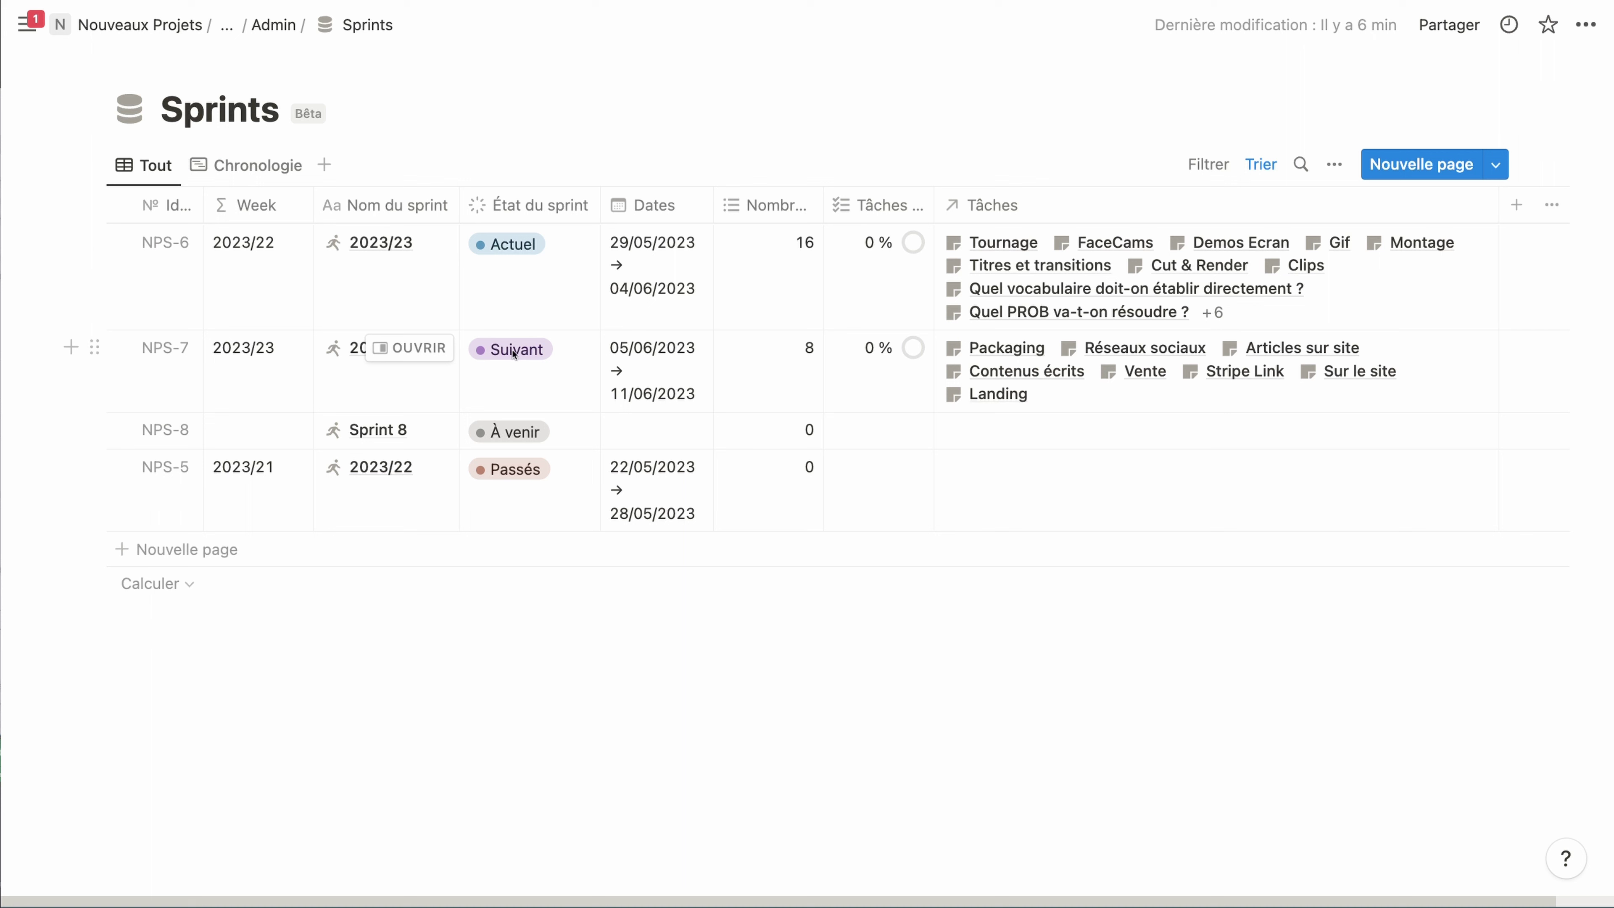
click(561, 666)
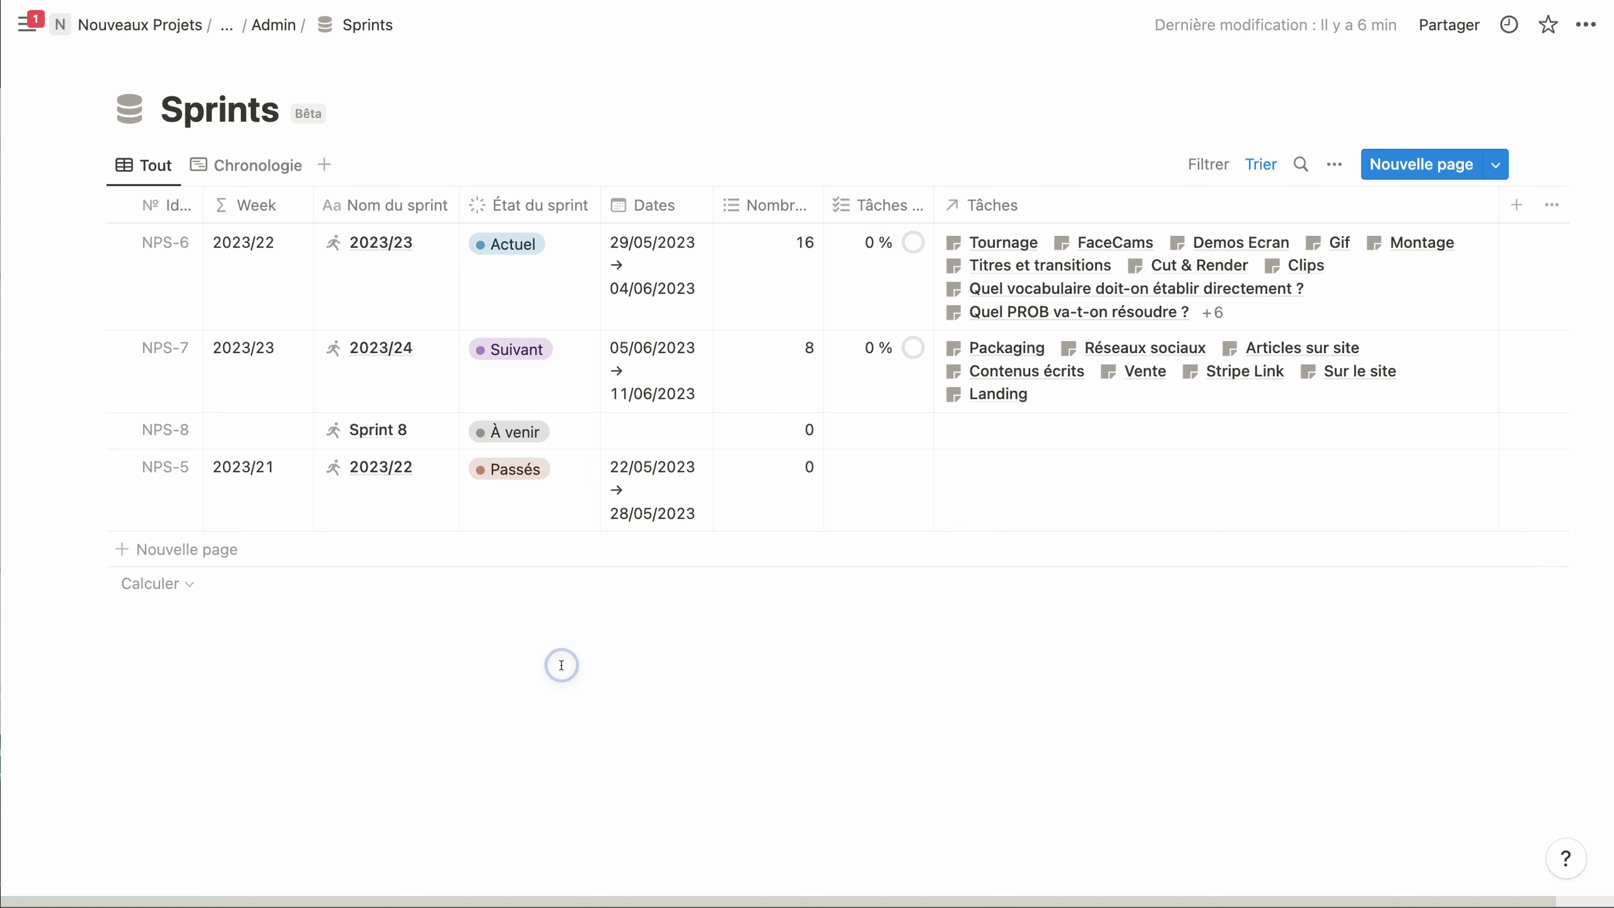
click(274, 25)
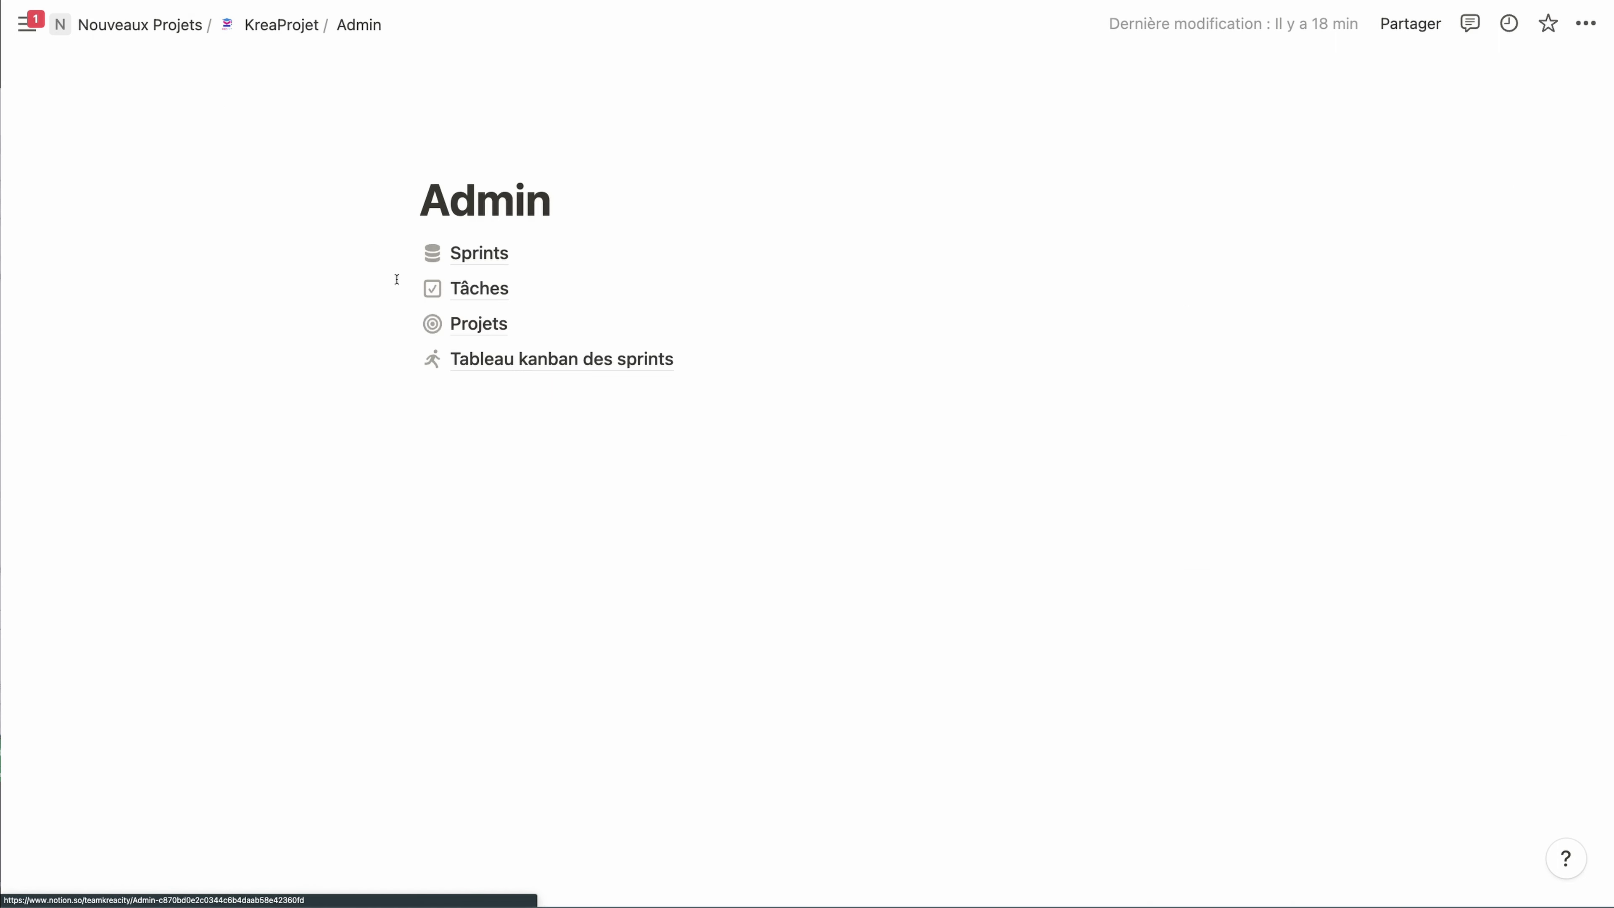
click(277, 26)
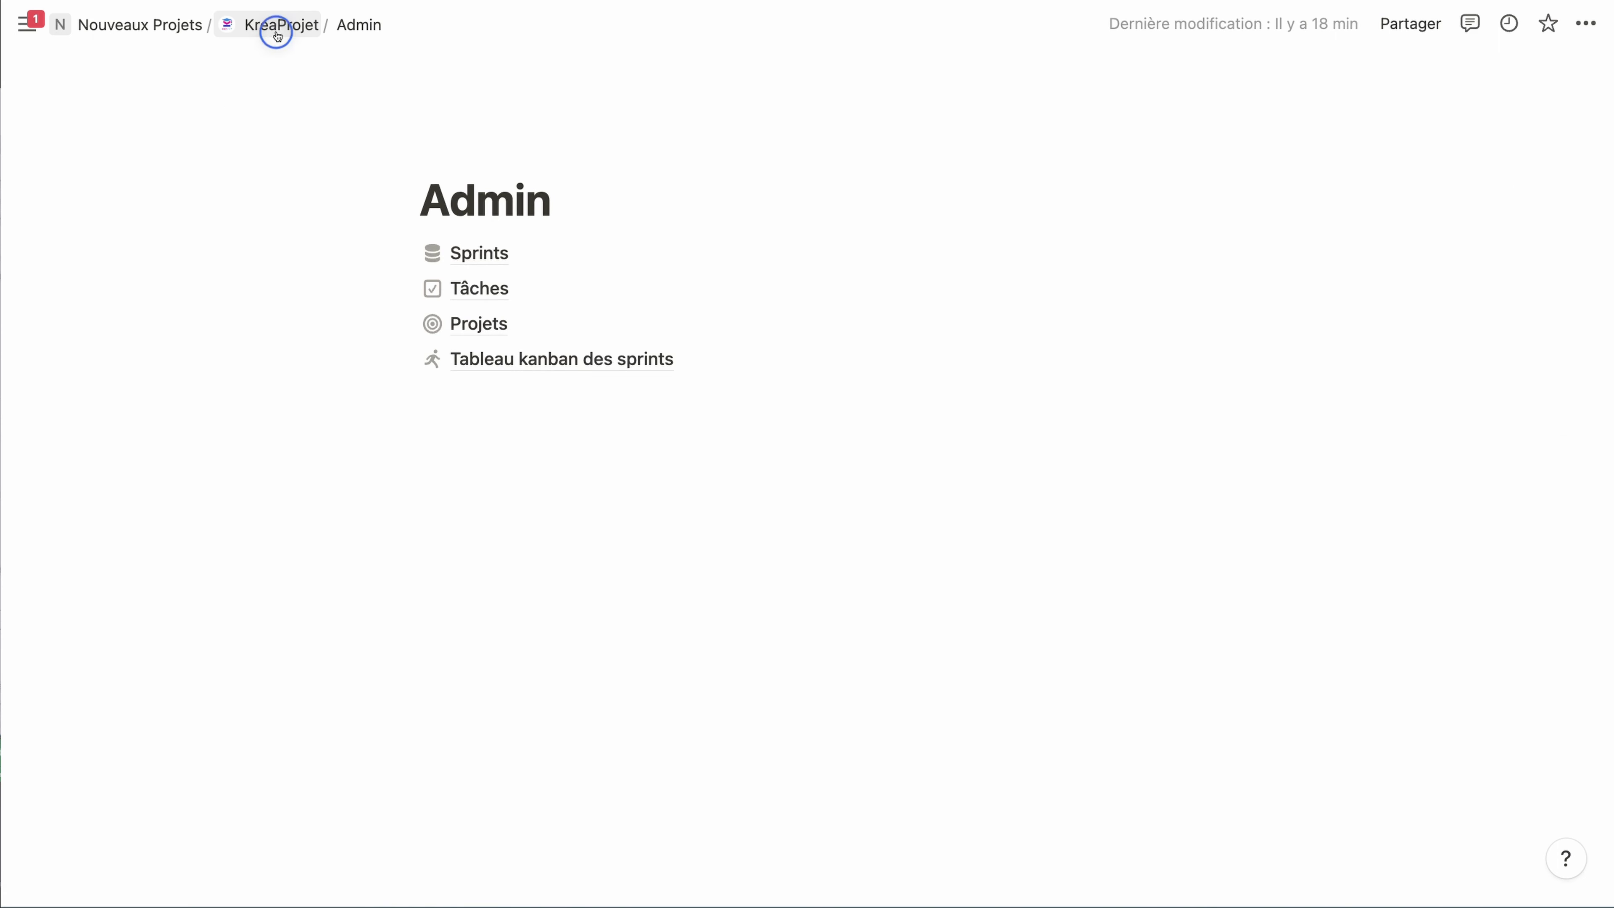
Step: Examine the Actuel: 2023/23 board on the KreaProjet page, recheck the sprint statuses in the Sprints database and come back to the board
scroll(753, 664, down, 4)
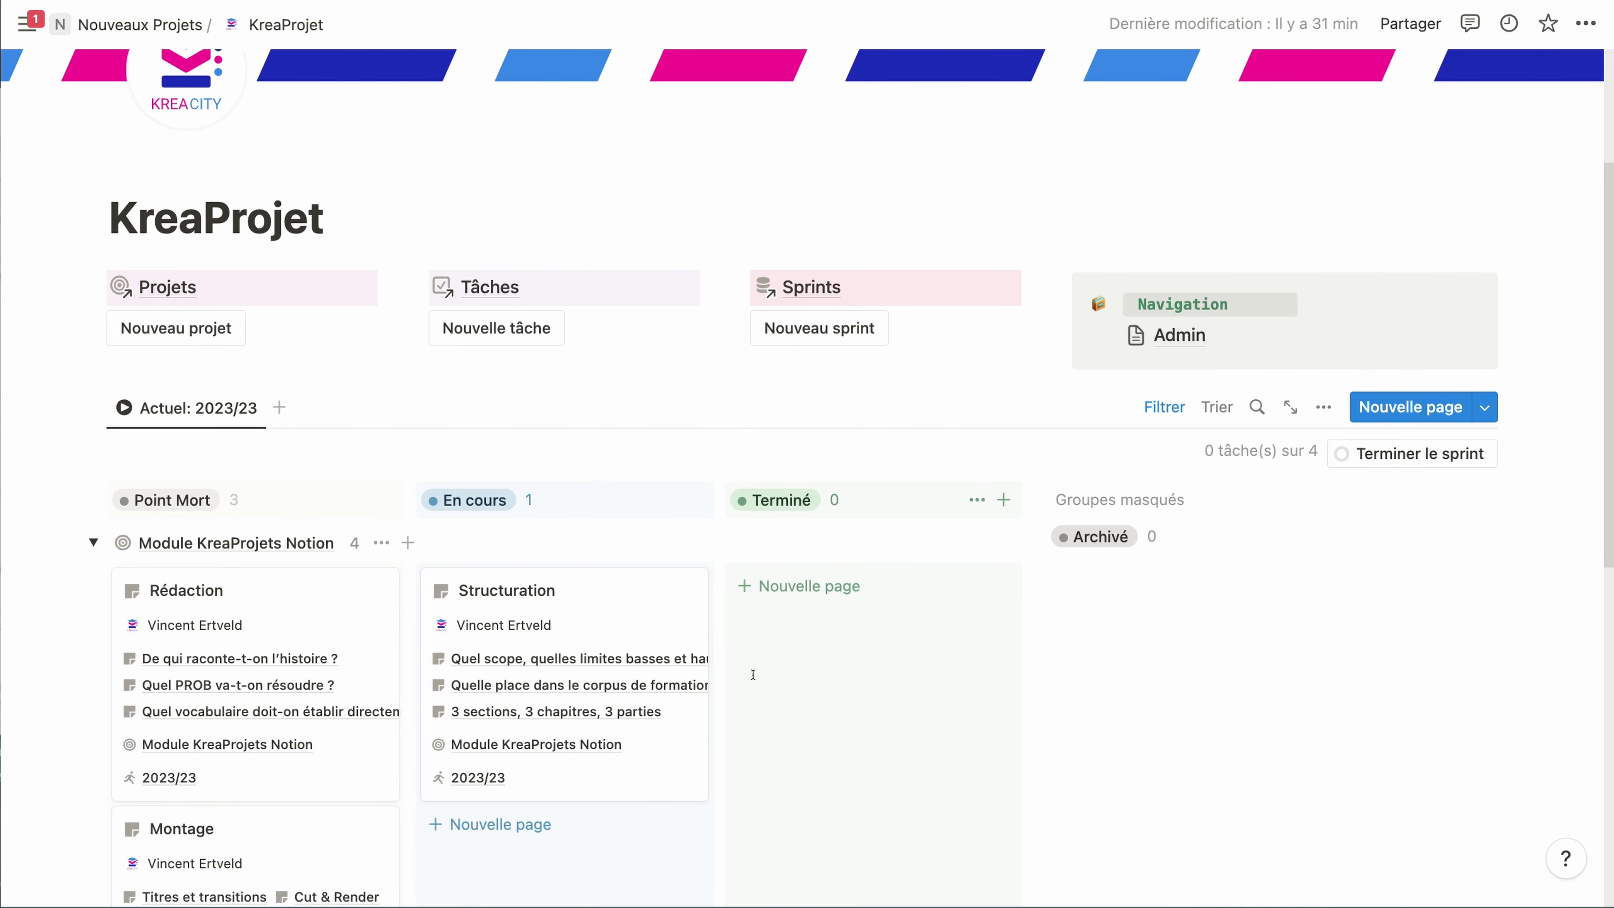
scroll(1022, 549, down, 3)
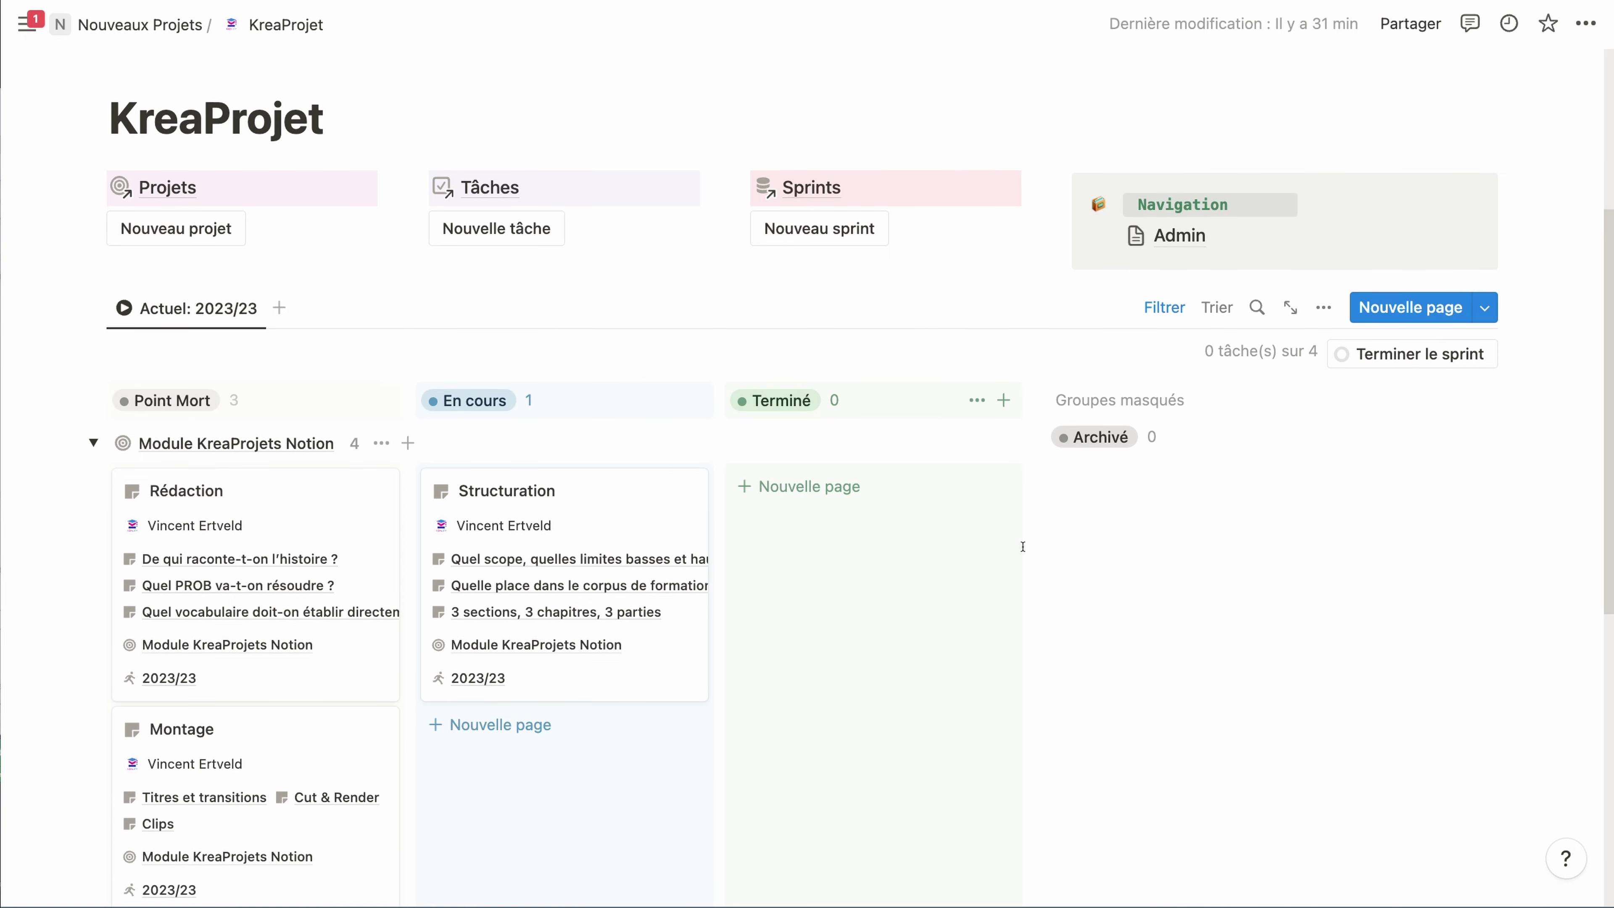
scroll(1023, 547, down, 1)
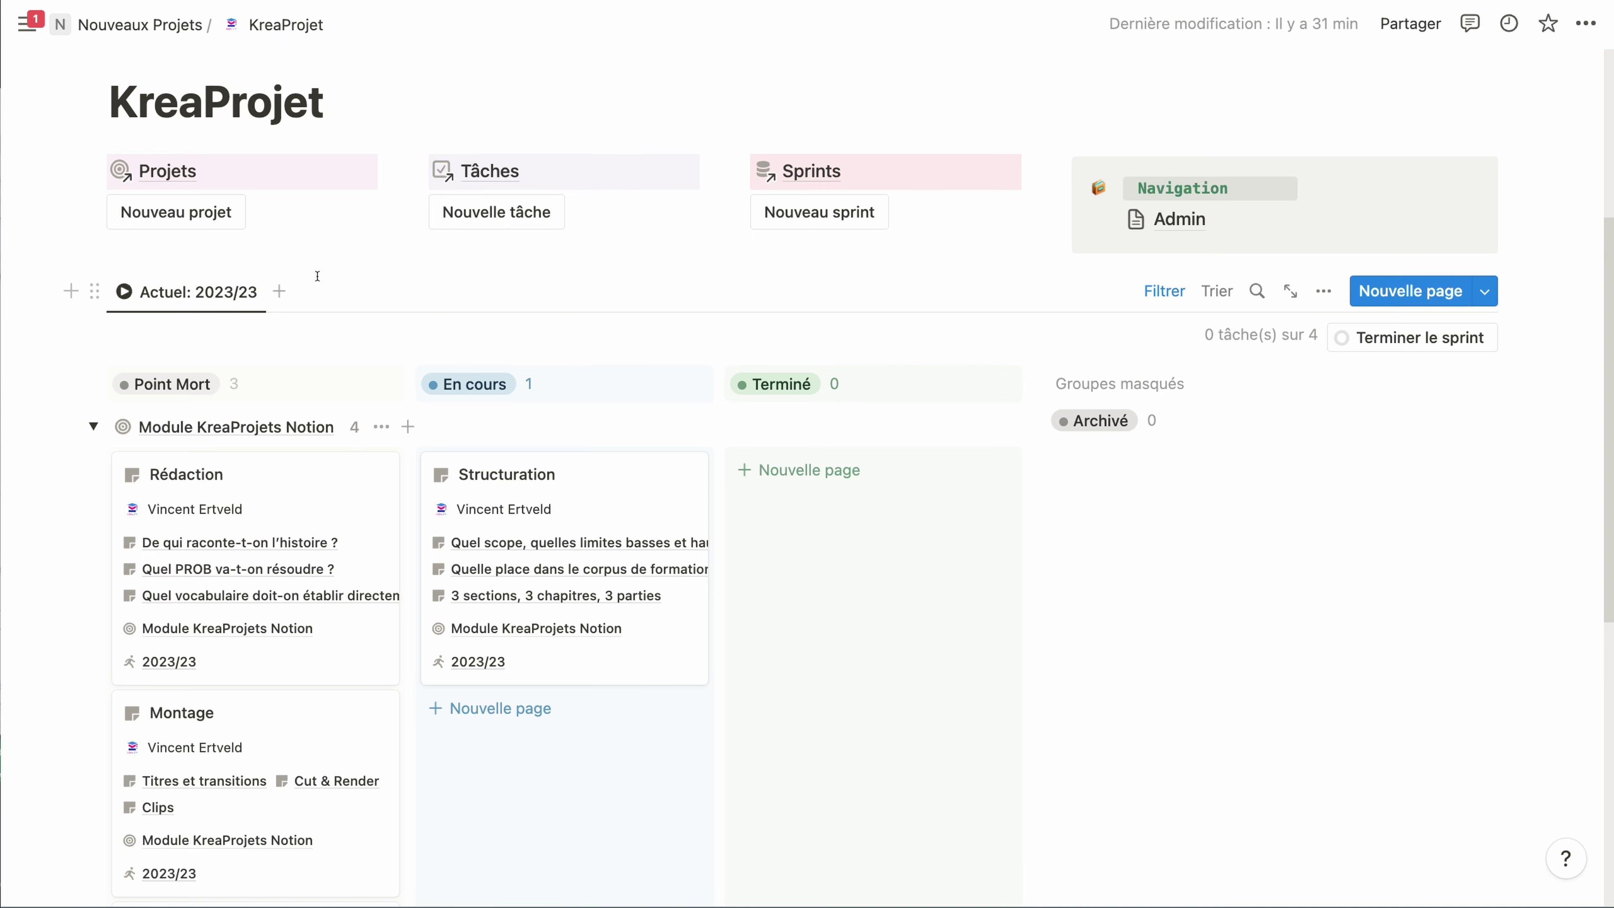
scroll(324, 271, down, 1)
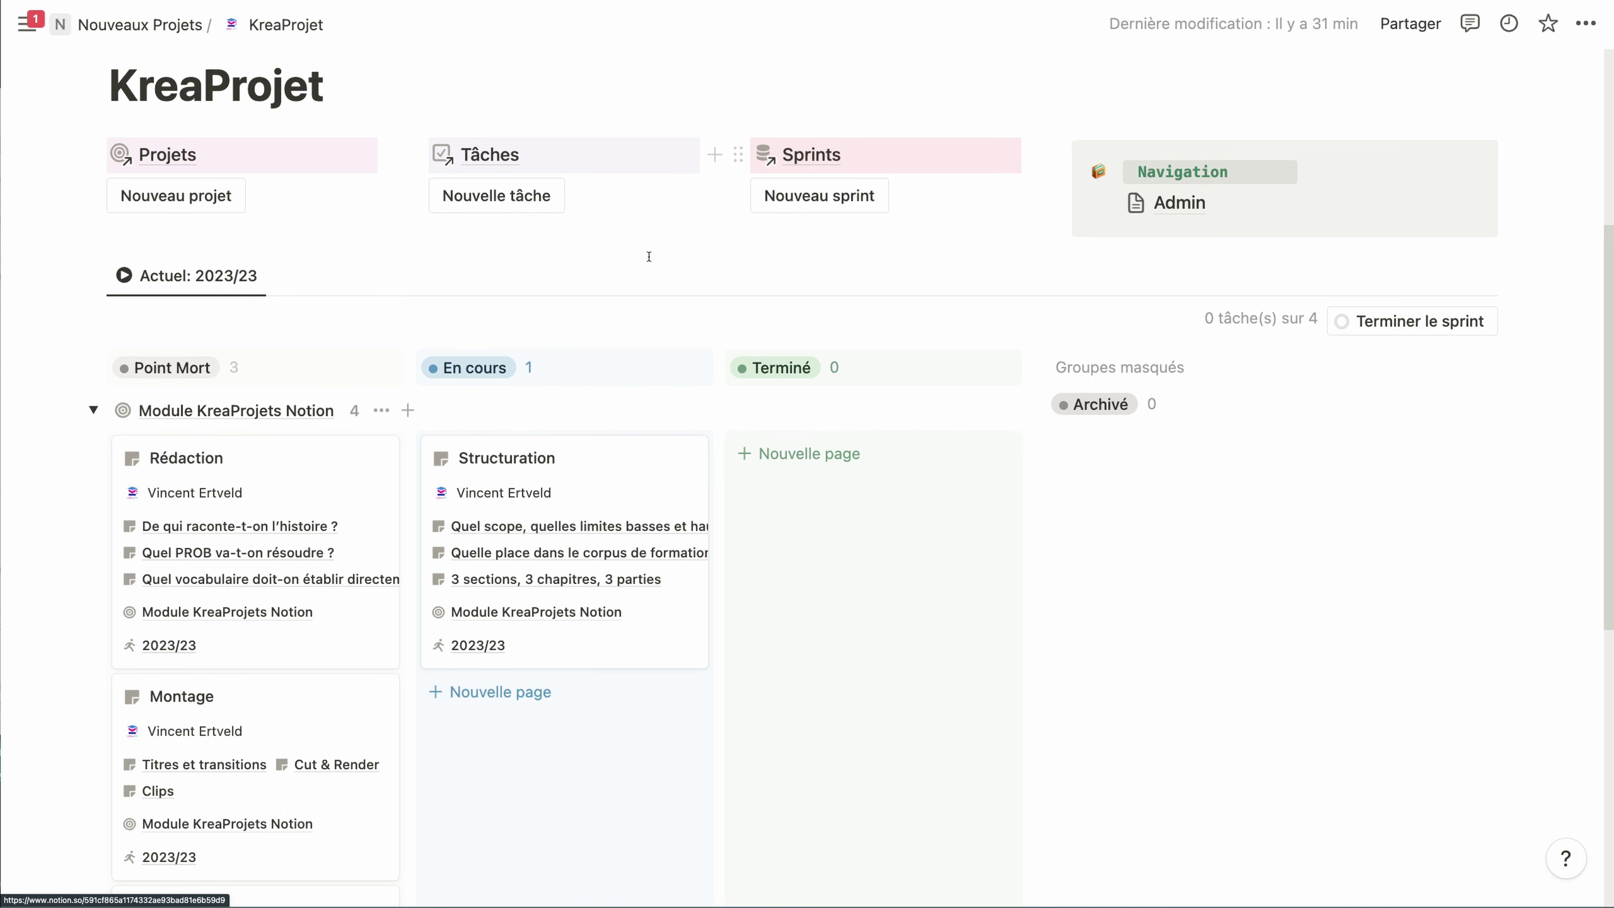
scroll(211, 260, down, 1)
scroll(211, 261, down, 1)
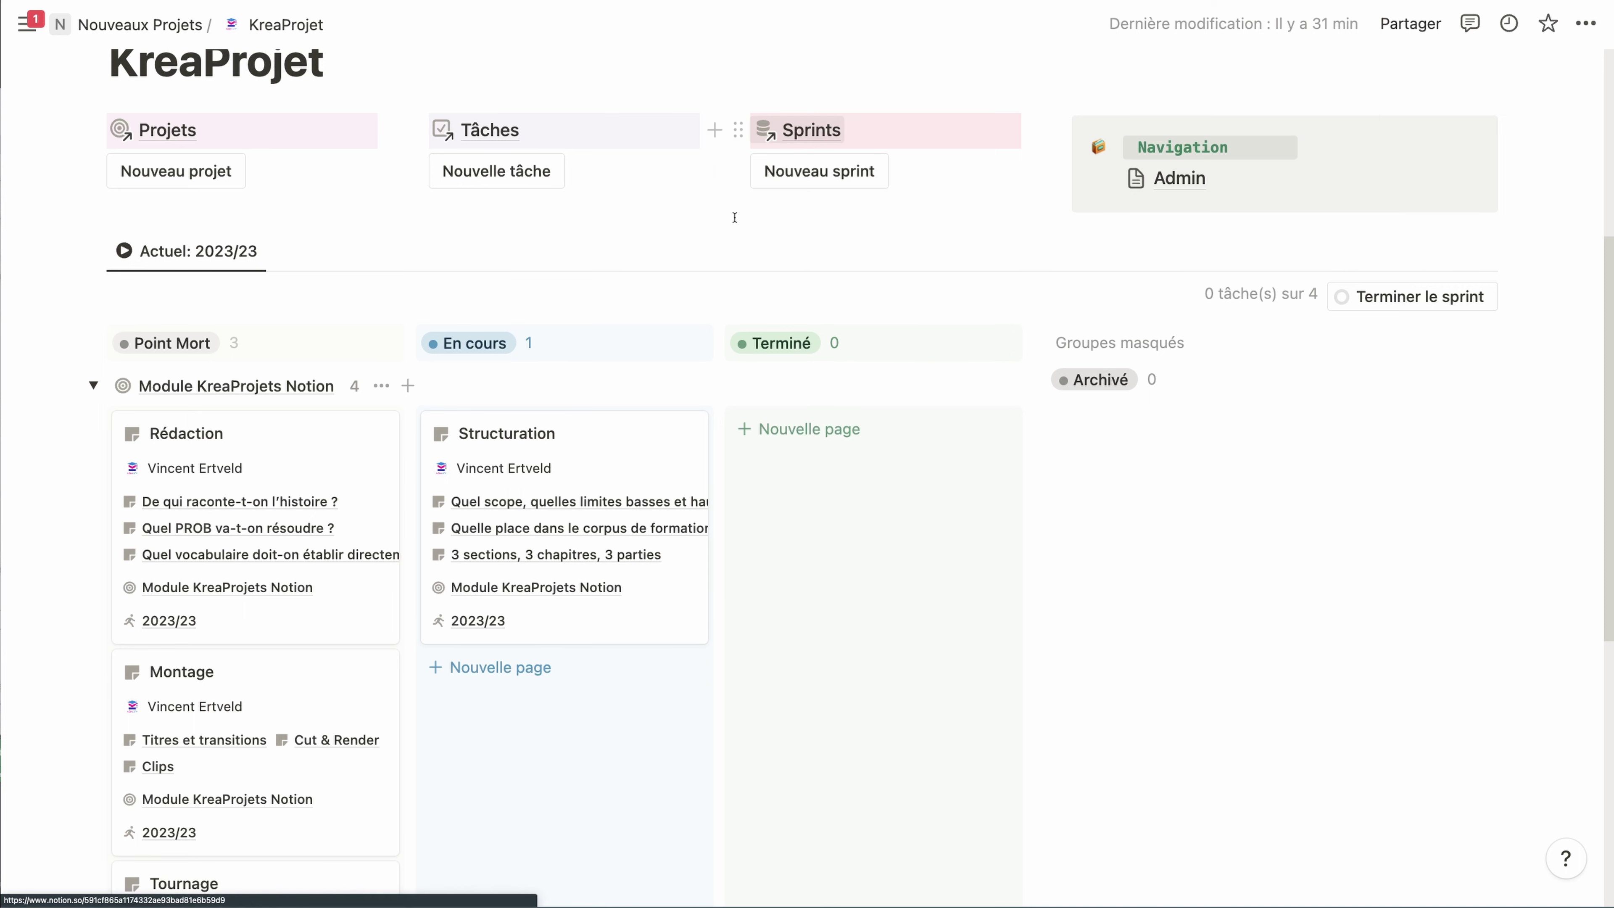
click(832, 128)
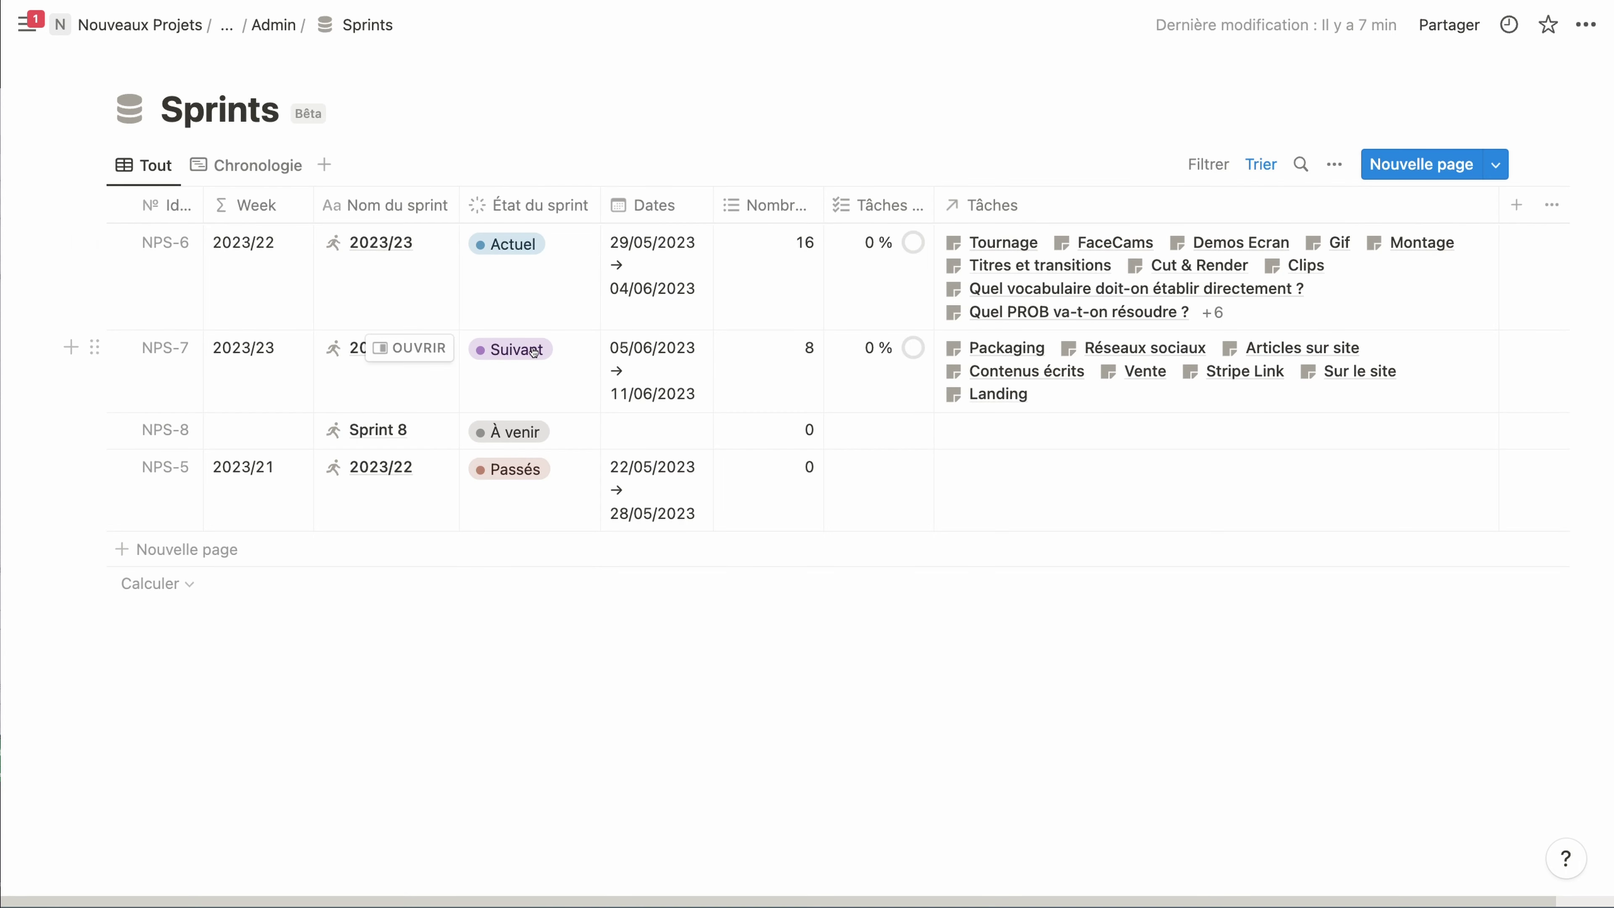
key(super+bracketleft)
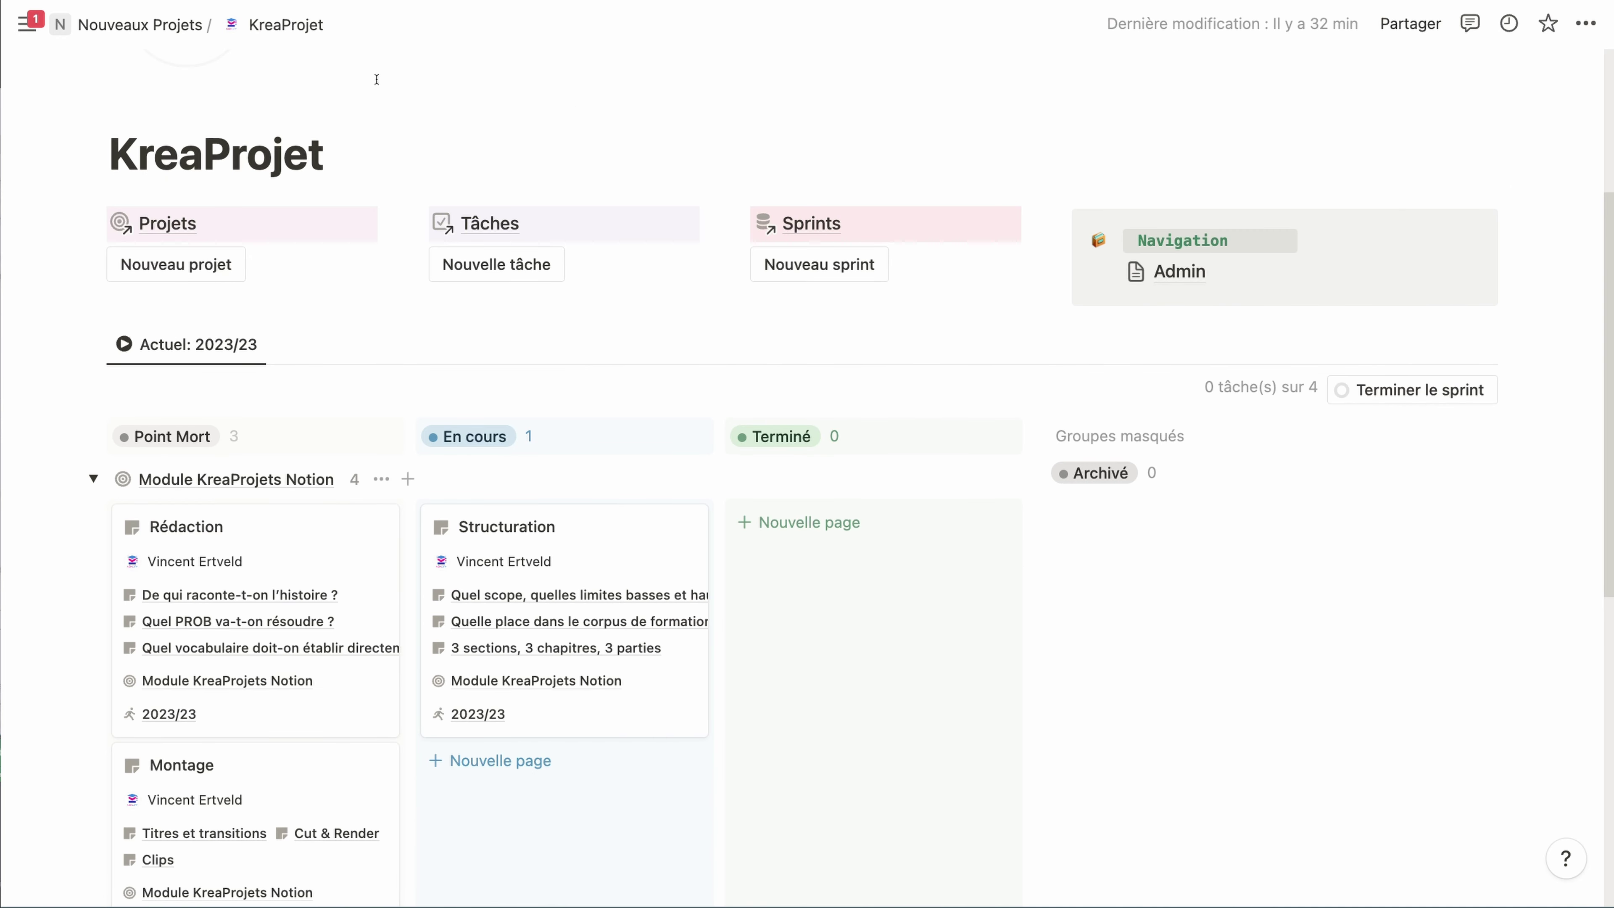
scroll(380, 143, down, 2)
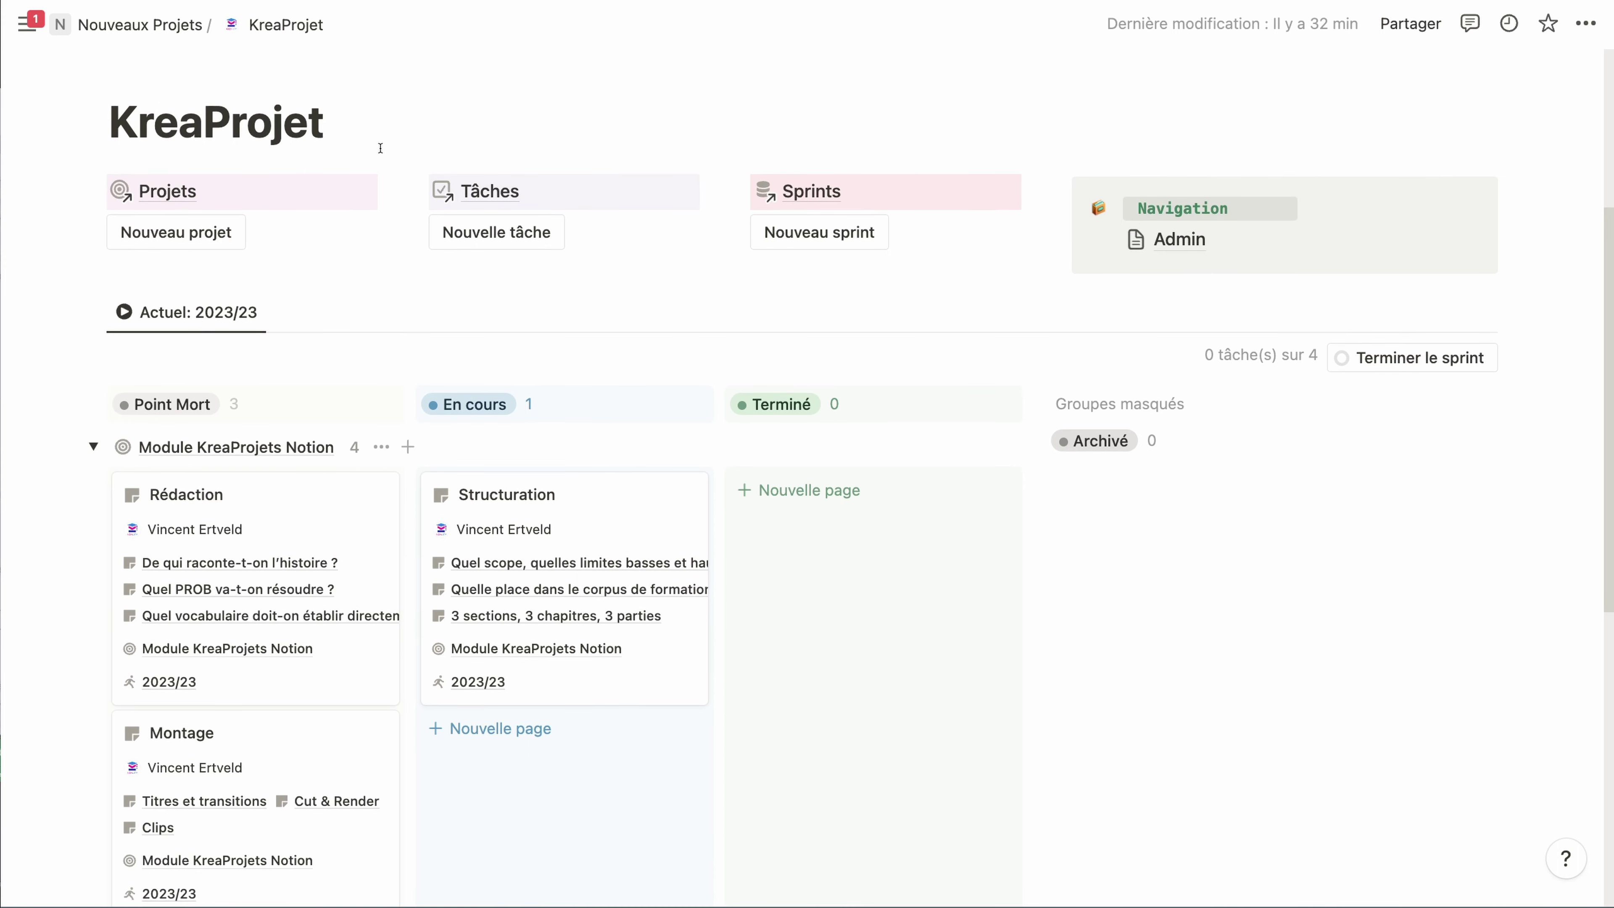